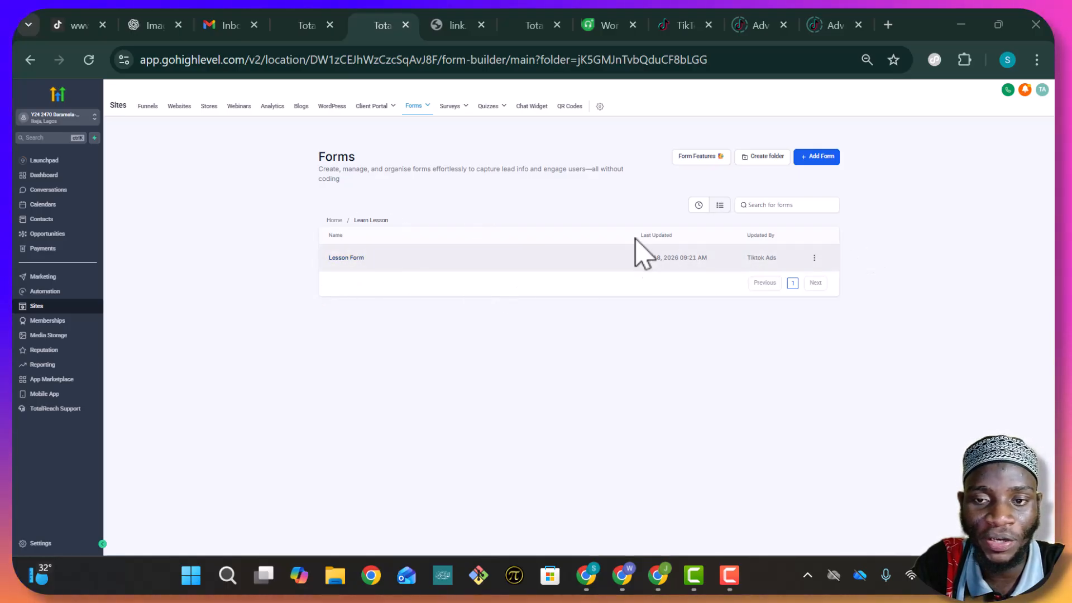
Start a new form from scratch rather than a template, creating the blank Form 9
click(823, 158)
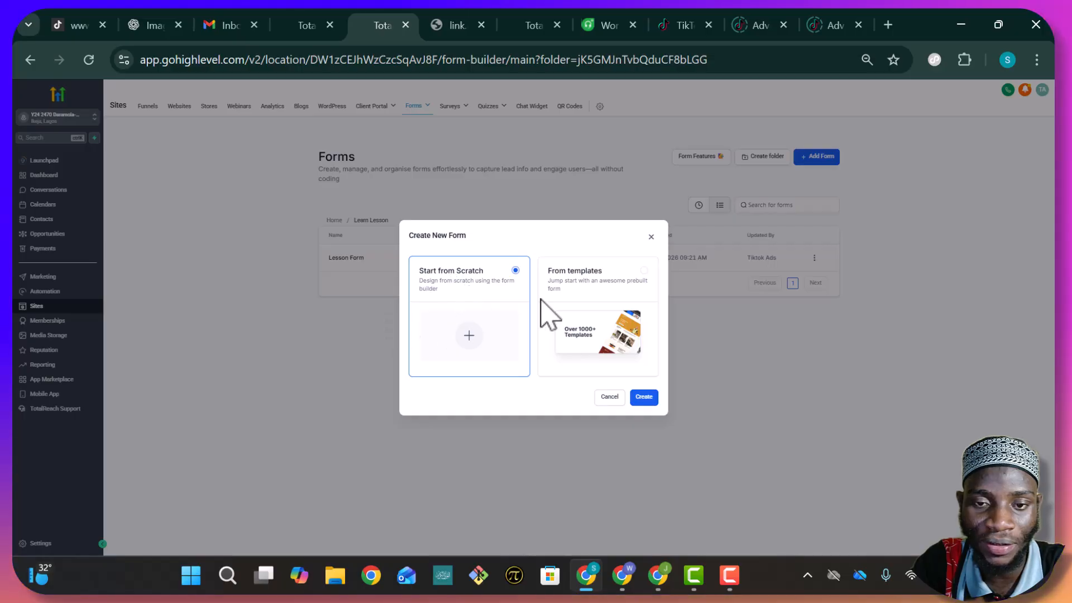
click(604, 279)
click(459, 304)
click(646, 396)
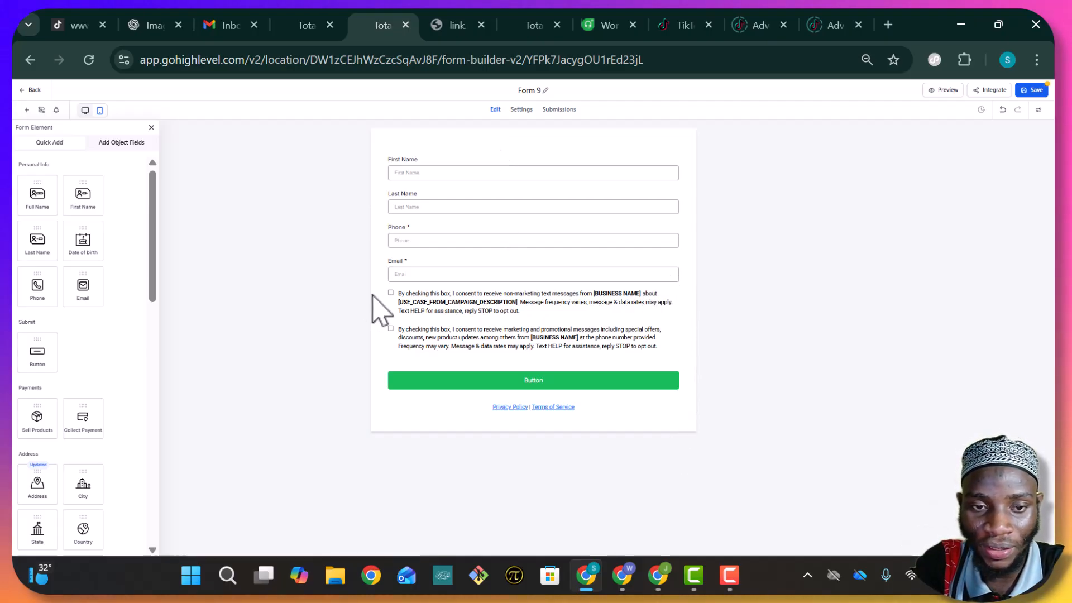
Delete the consent checkbox block and the Email field from Form 9, then save
click(611, 311)
click(668, 291)
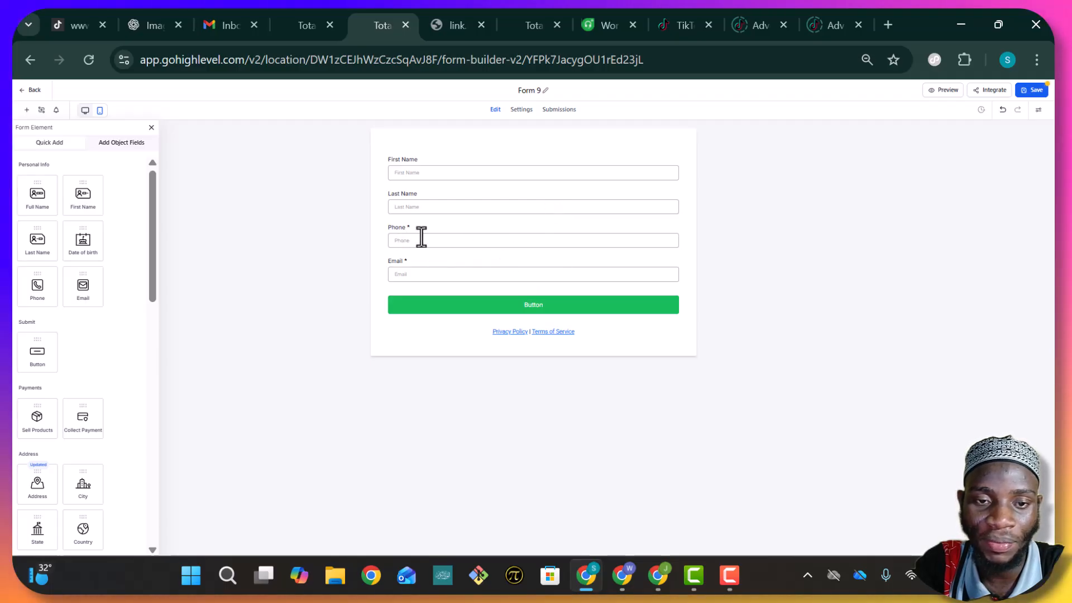
click(588, 271)
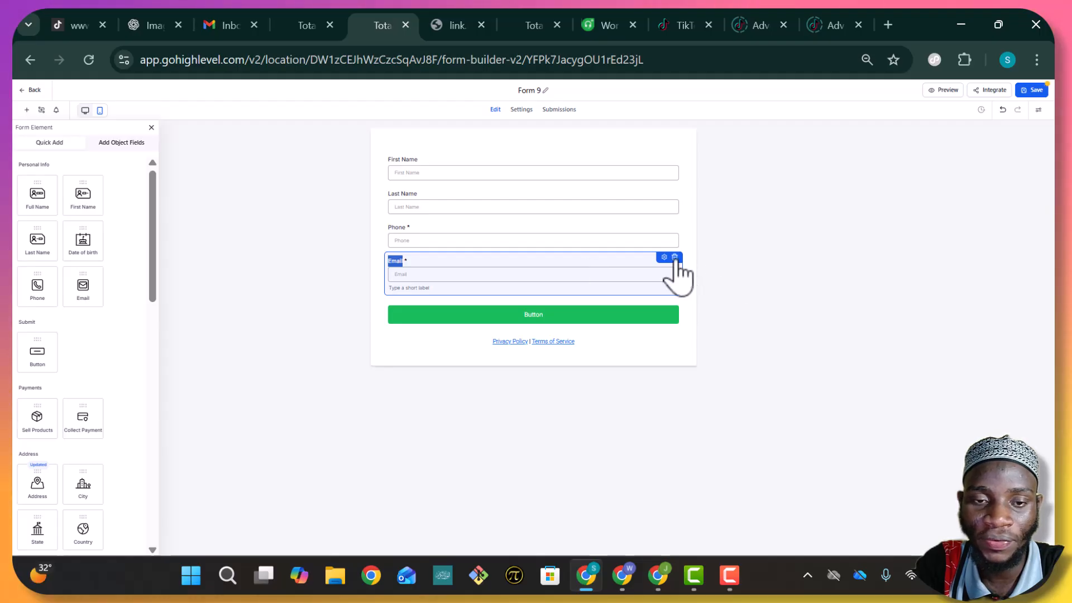
click(675, 258)
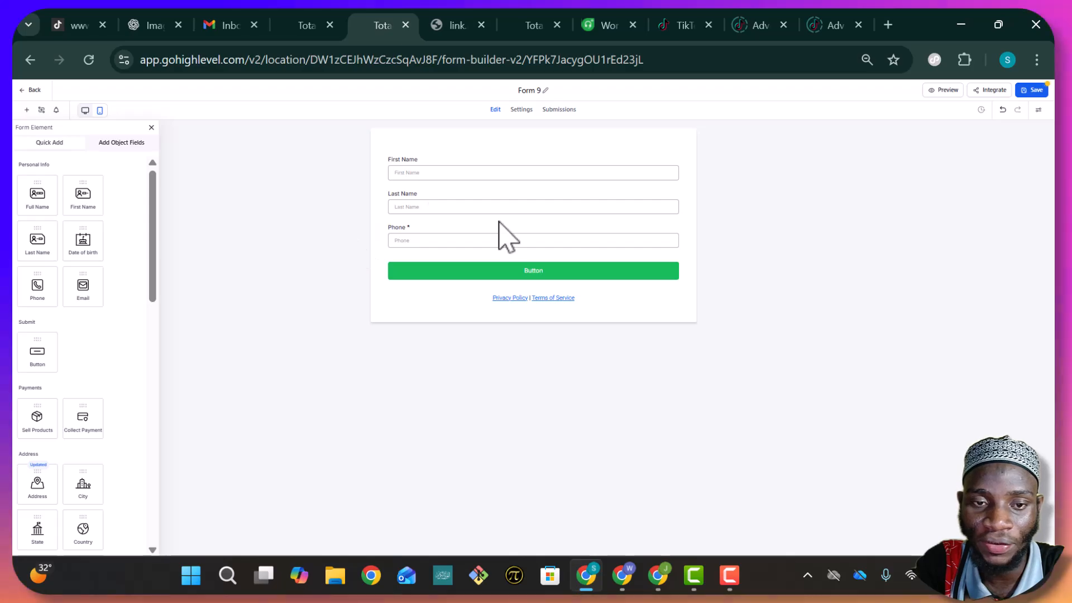
click(1034, 91)
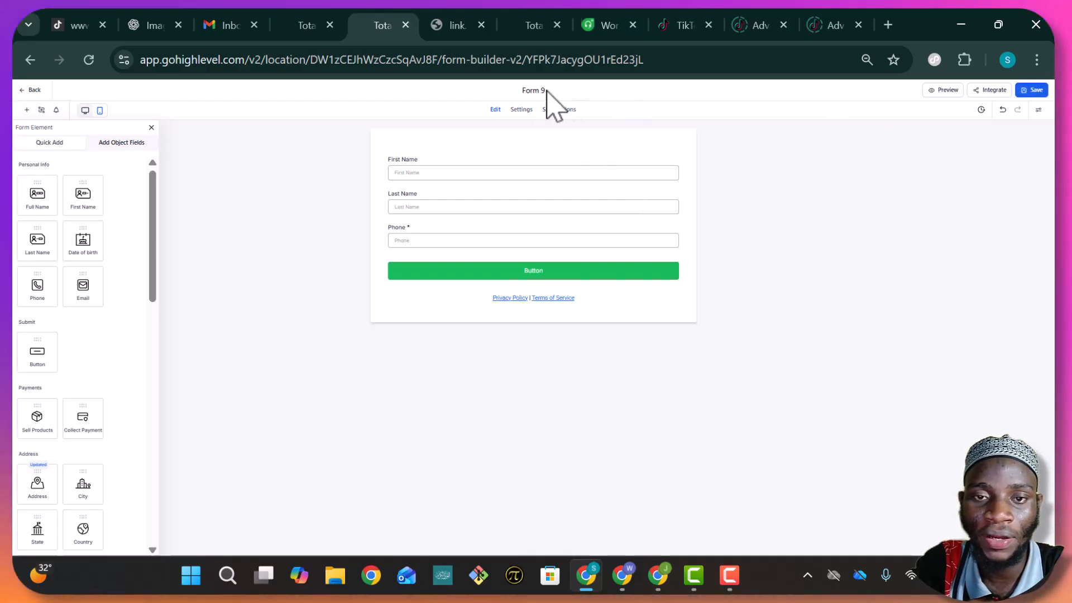
Replace the Form 9 title with 'YTT' and save the form
triple_click(539, 91)
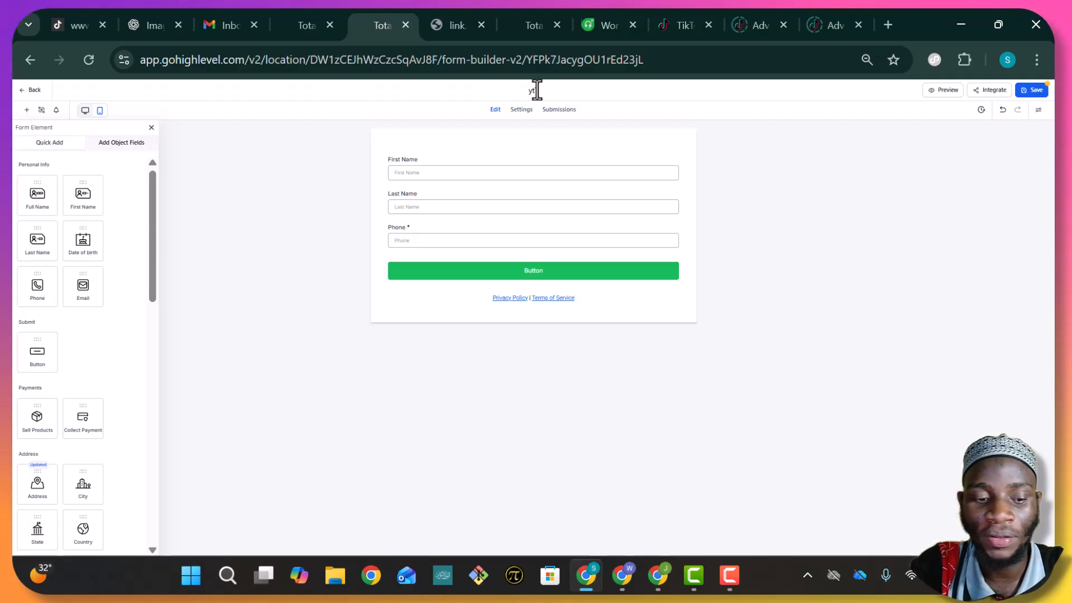
key(BackSpace)
key(BackSpace)
key(BackSpace)
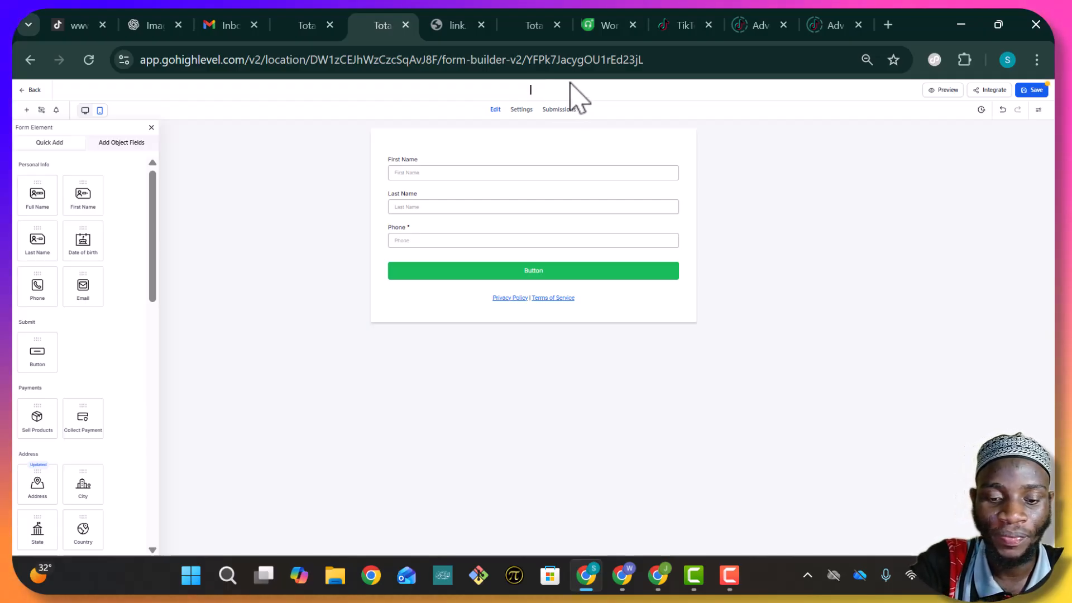
text(YTT)
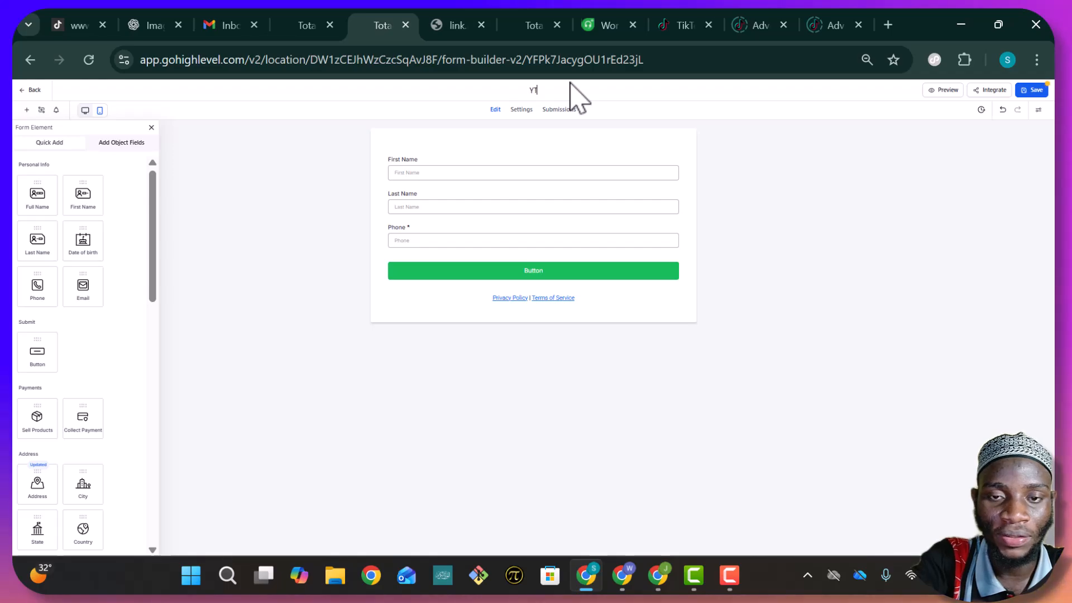
click(1034, 90)
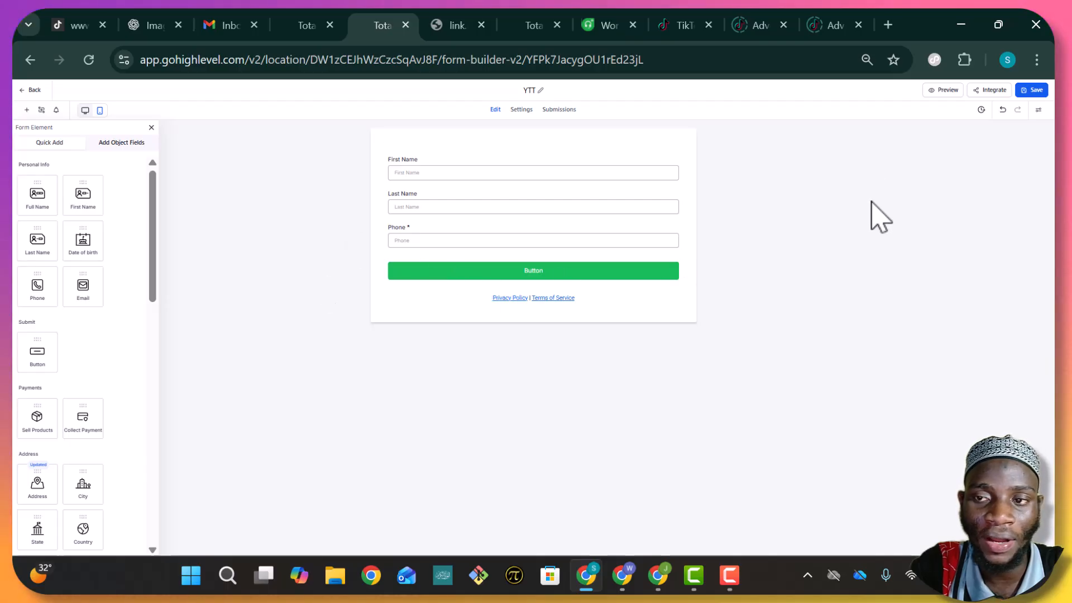
Return to the forms list, check the Lesson Pipeline opportunities, then go to the Lessons workflows
click(31, 90)
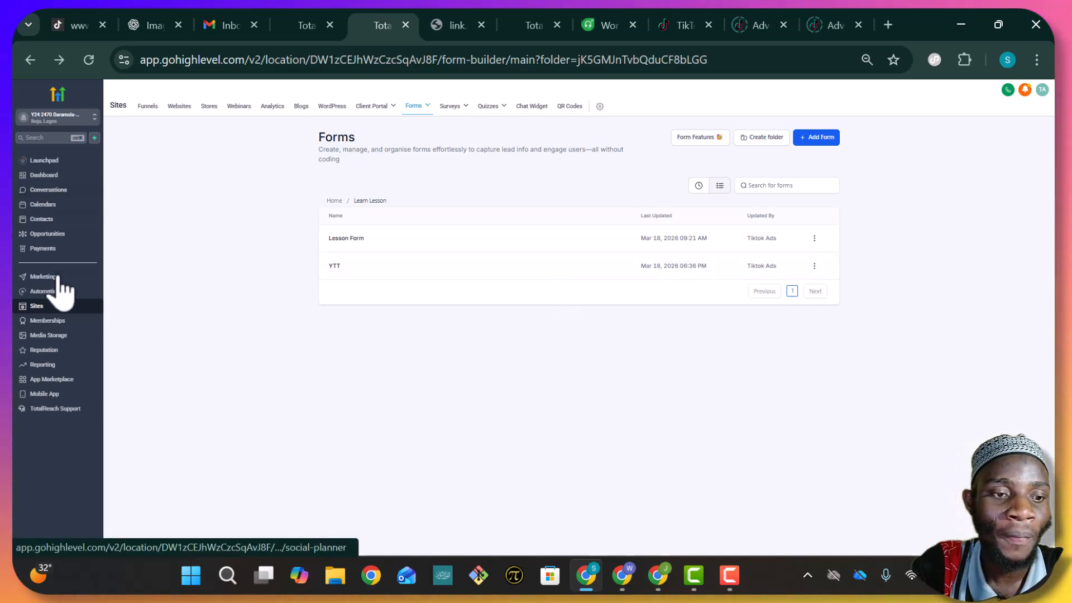
click(306, 32)
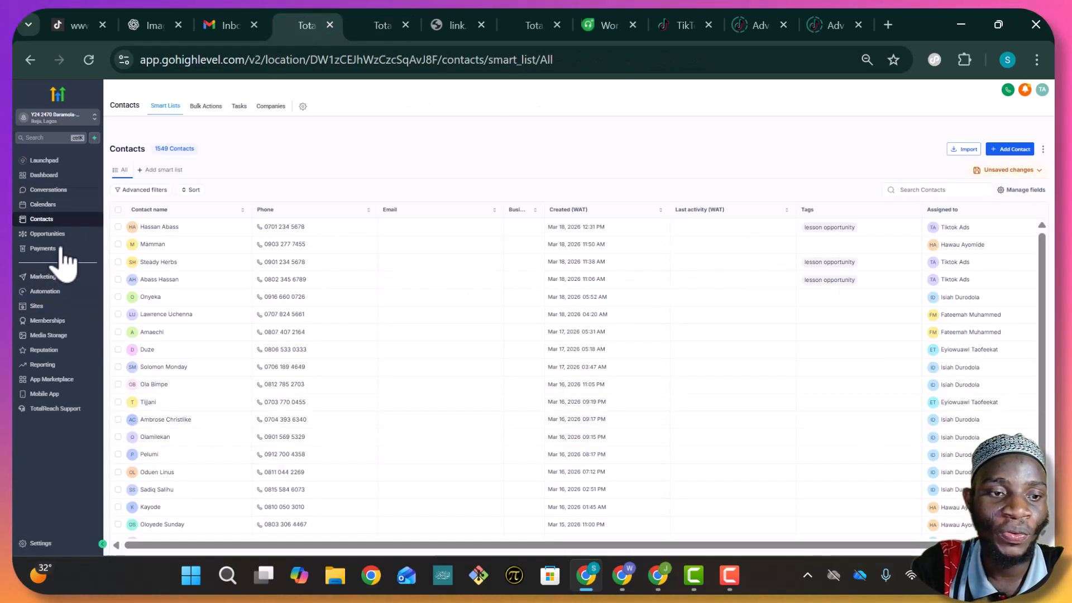
click(50, 235)
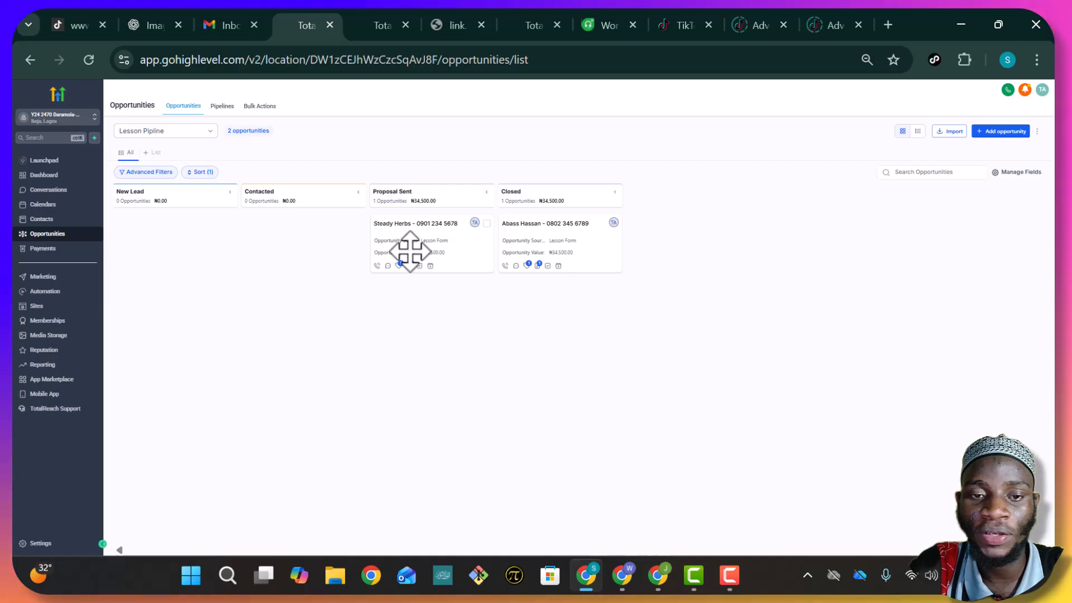
click(378, 17)
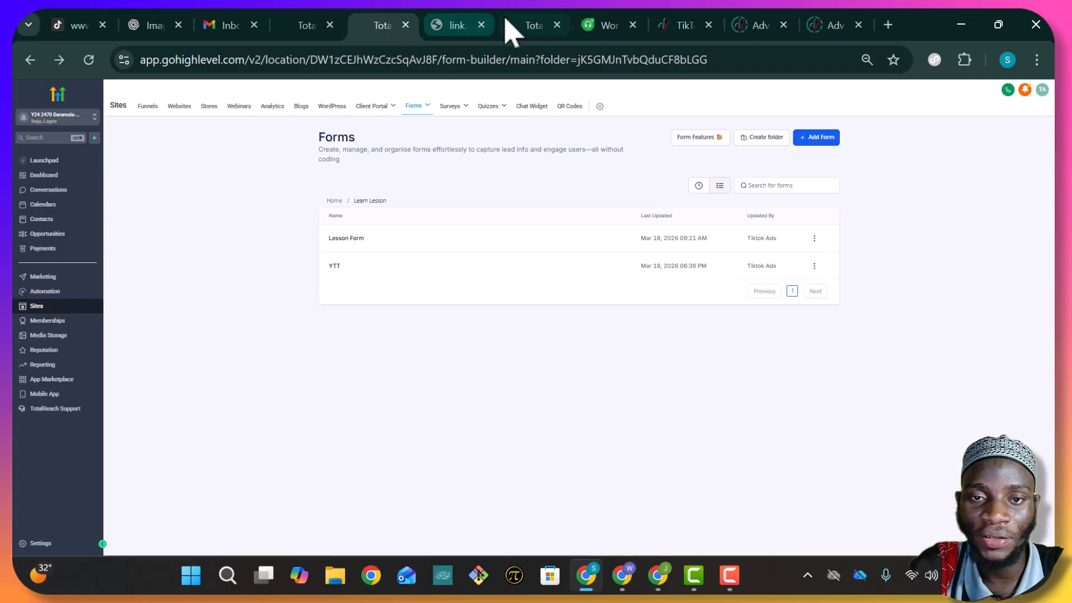
click(533, 25)
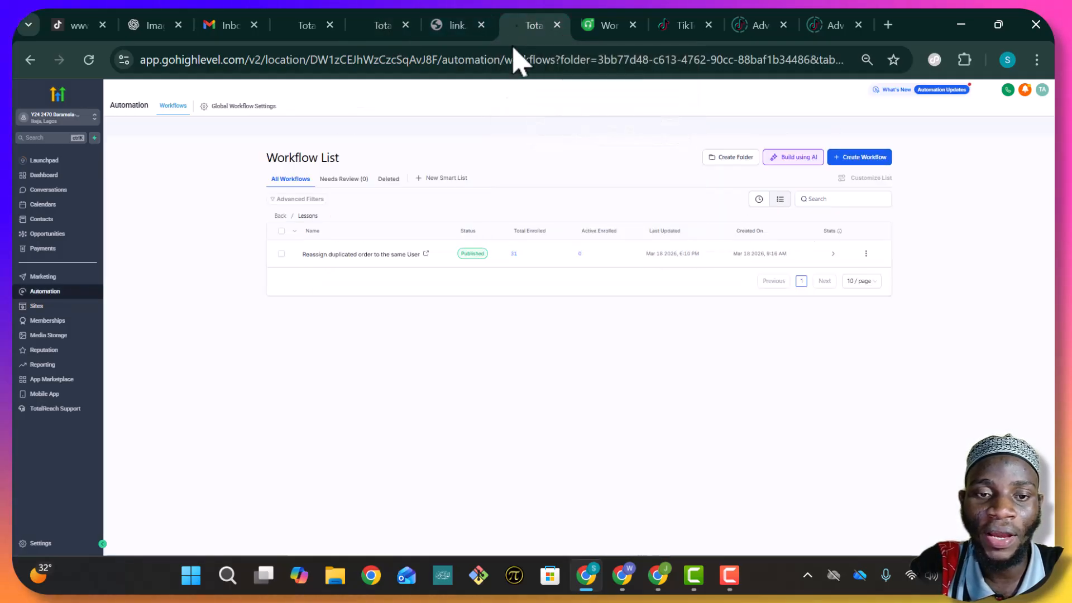
Open the 'Reassign duplicated order to the same User' workflow and scroll to its trigger
click(397, 255)
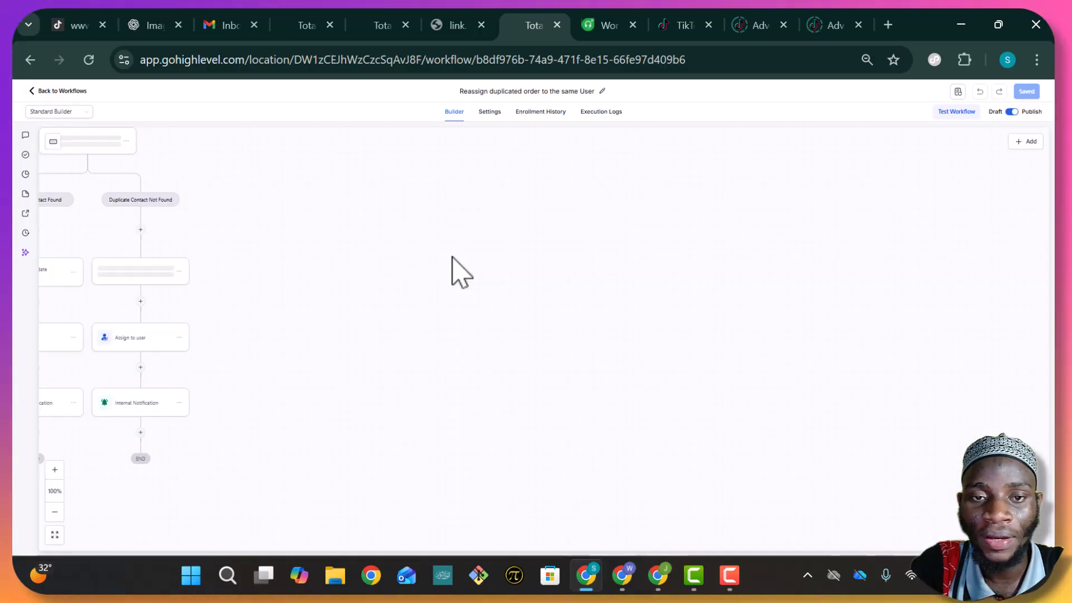
scroll(698, 268, down, 1)
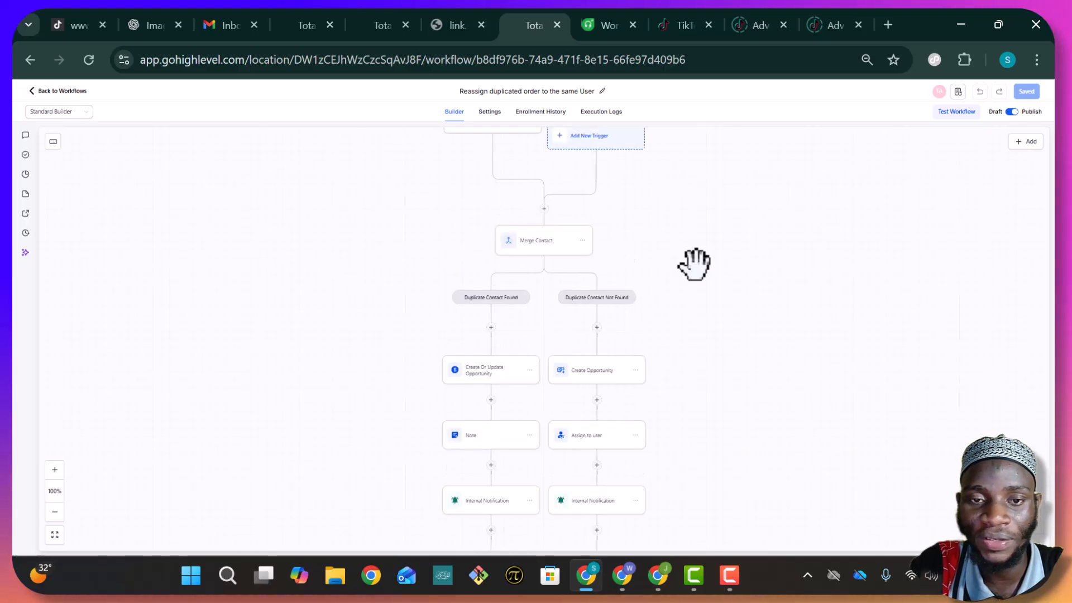
scroll(694, 264, up, 1)
scroll(694, 264, down, 3)
scroll(694, 264, up, 1)
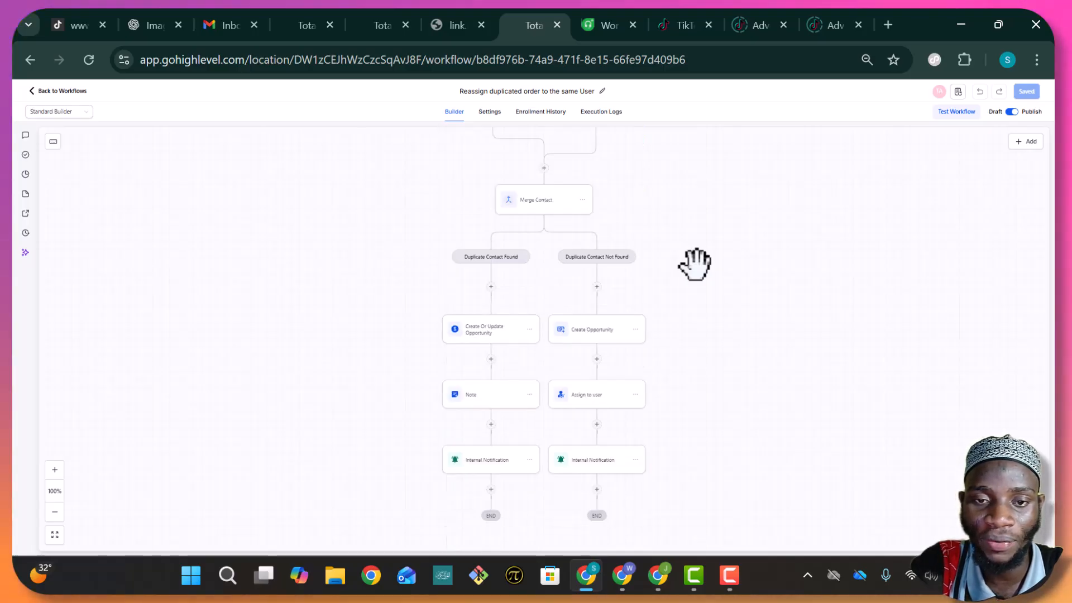
scroll(693, 264, up, 2)
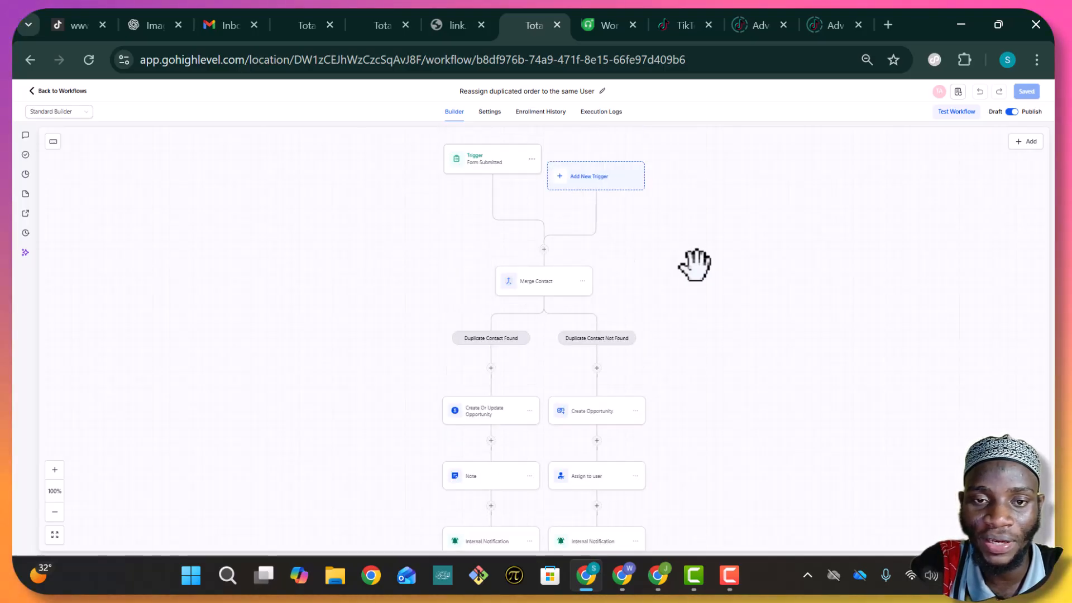
Check the trigger's Lesson Form filter, then open Merge Contact's Phone Number matching settings
click(500, 161)
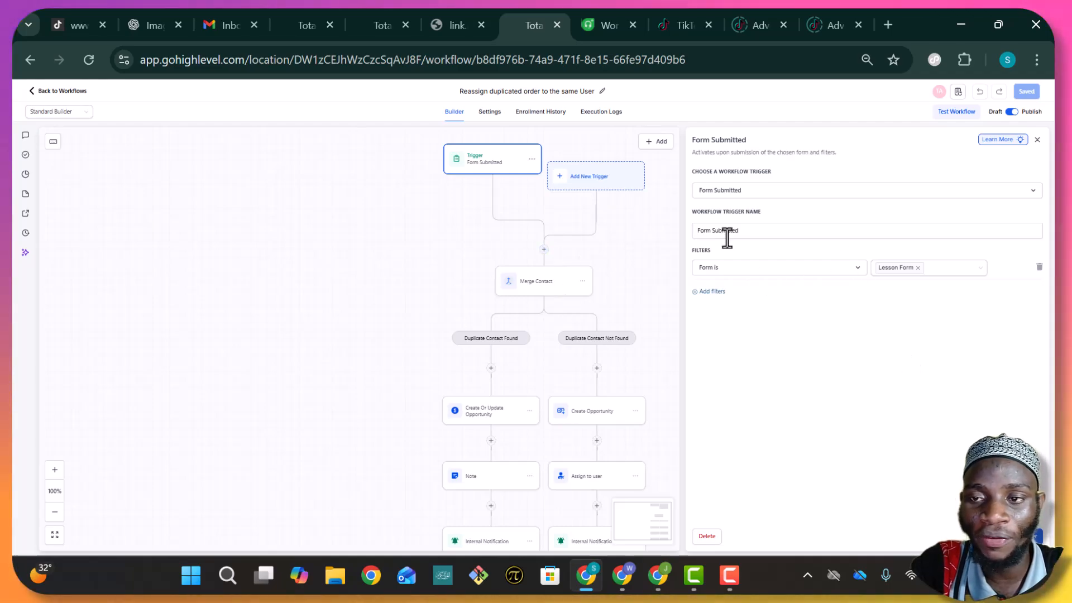
click(1037, 139)
scroll(545, 274, down, 1)
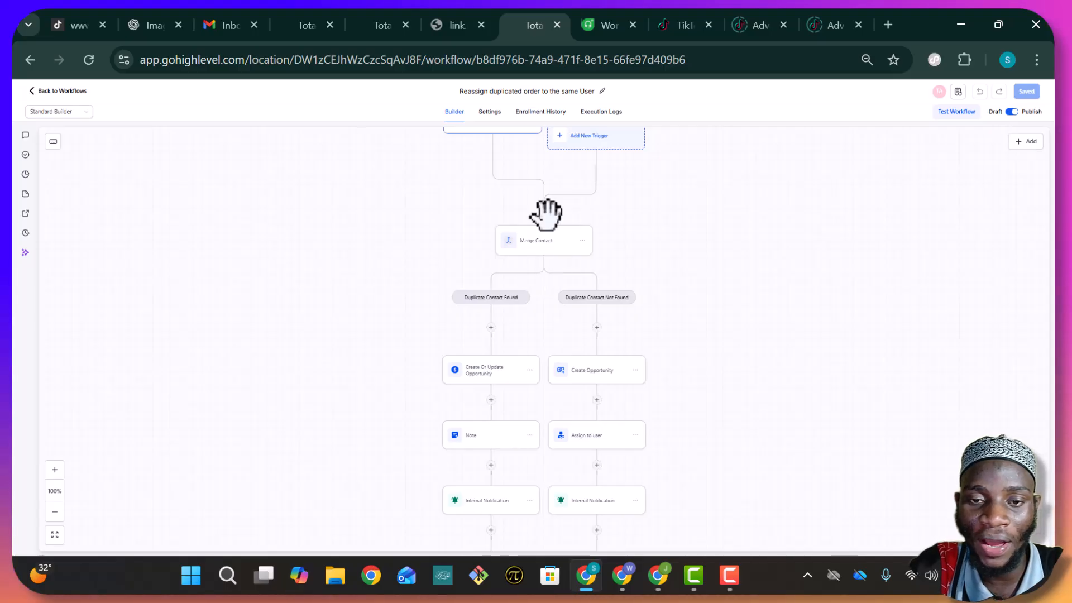
click(561, 252)
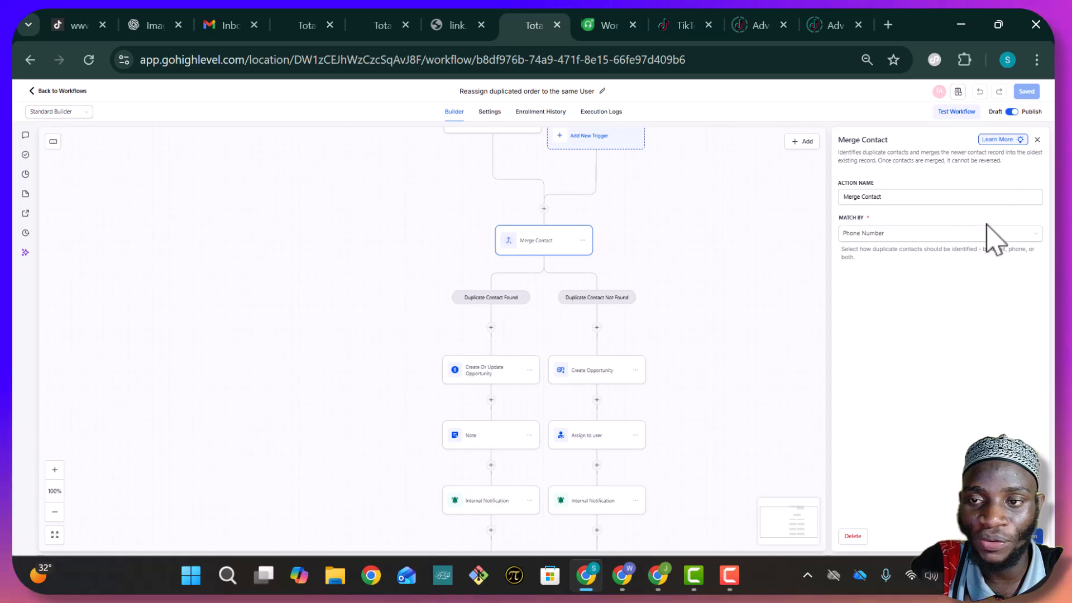
scroll(633, 252, down, 1)
scroll(654, 240, up, 2)
scroll(664, 240, up, 2)
scroll(696, 275, down, 3)
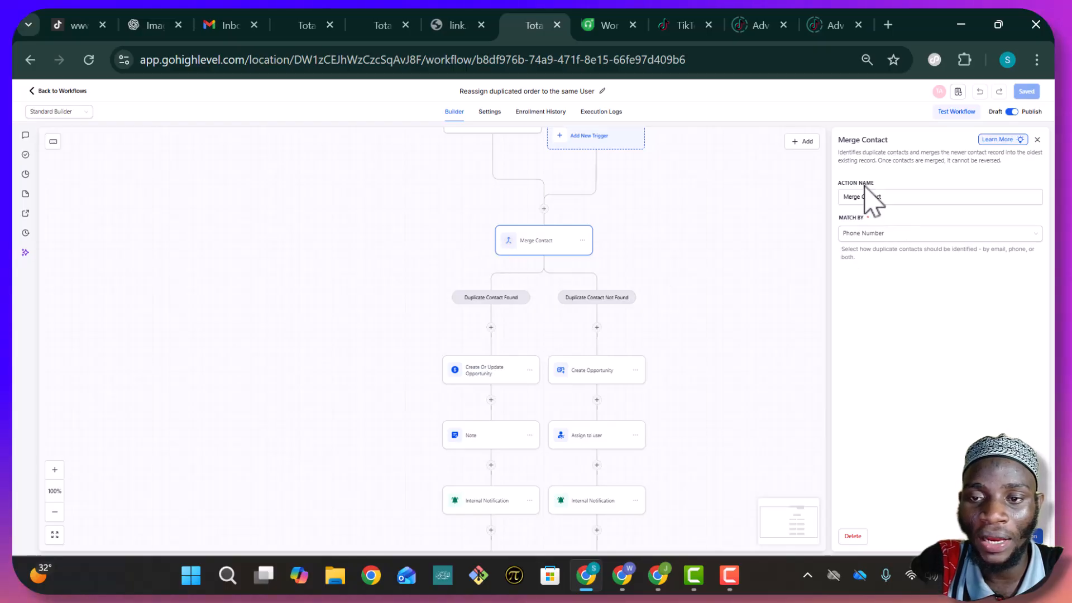
click(926, 238)
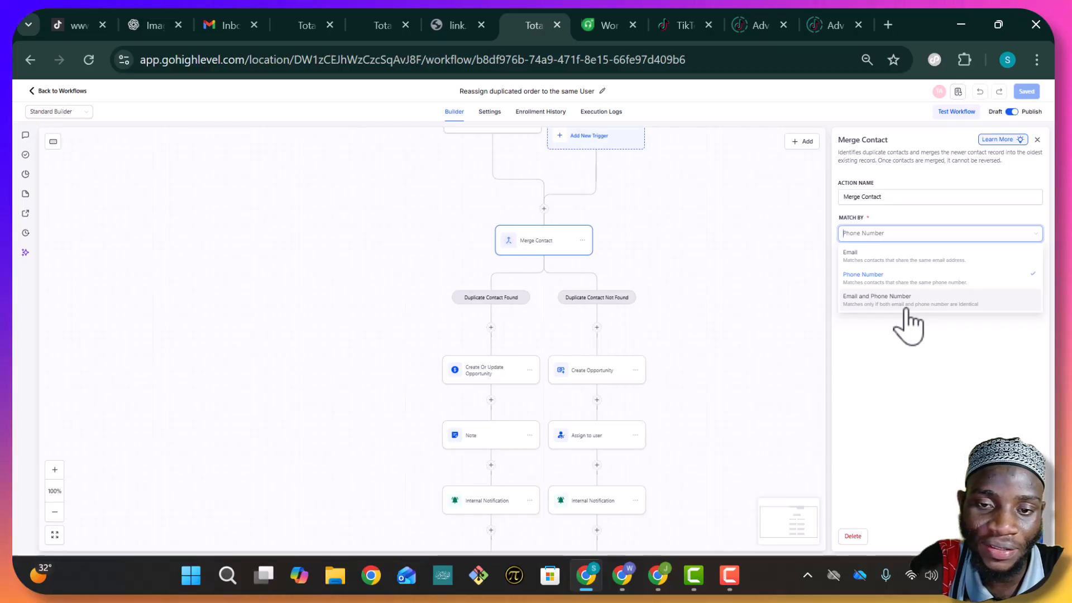
click(546, 263)
scroll(546, 262, down, 1)
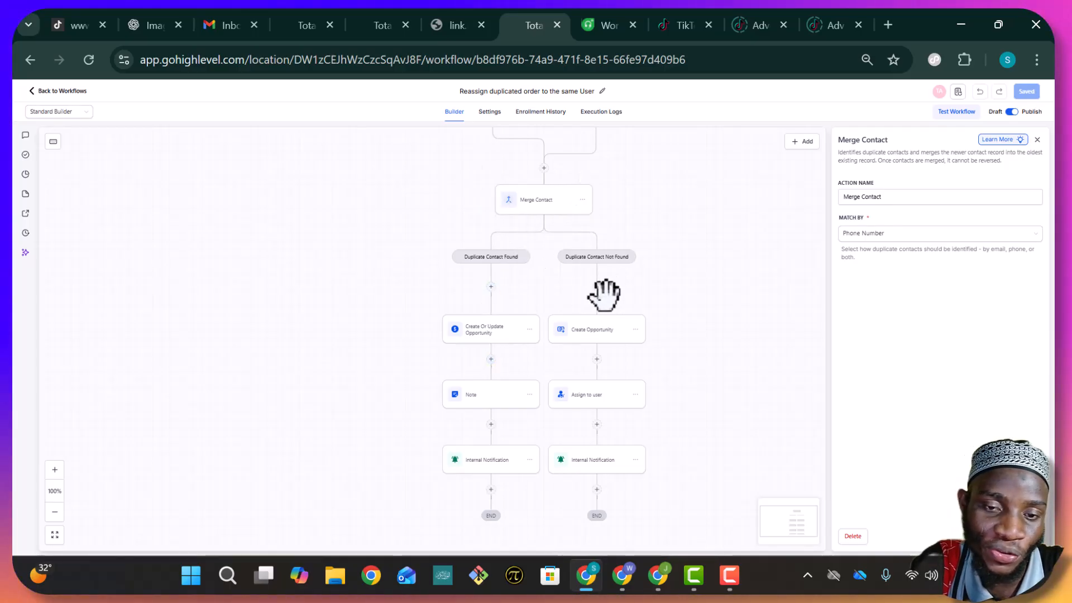
scroll(575, 295, down, 1)
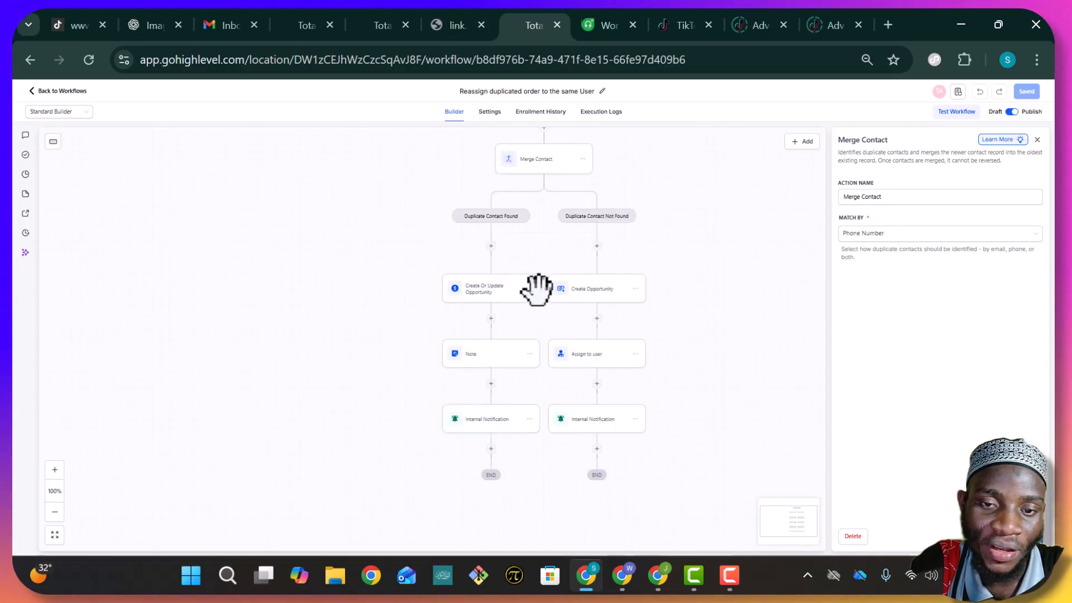
Review the opportunity and 'Duplicate Order' note steps, then open the 'Duplicated order call Customer' notification
click(482, 294)
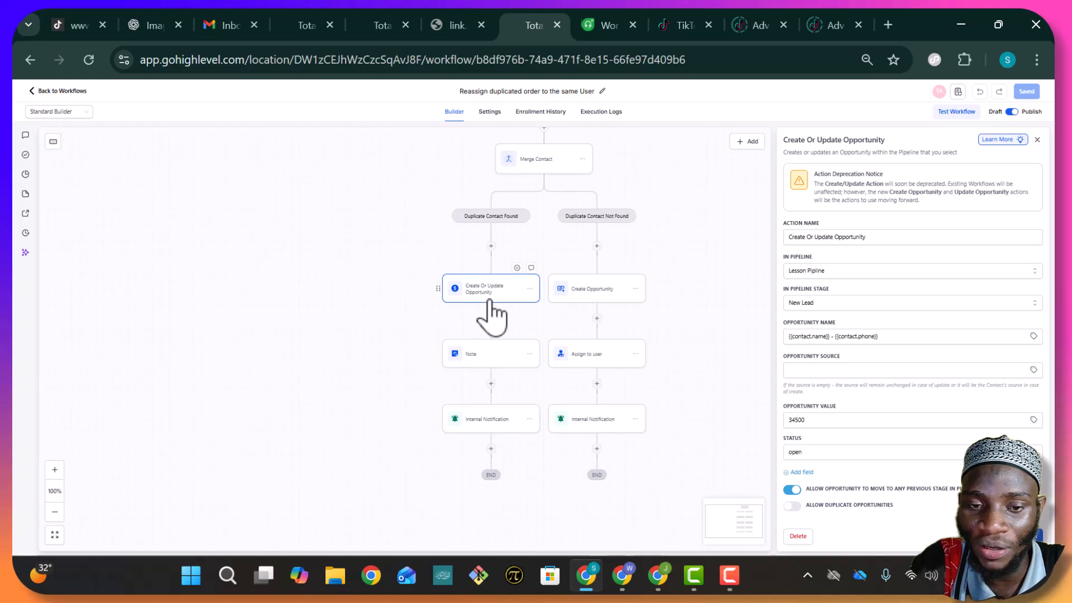
click(484, 358)
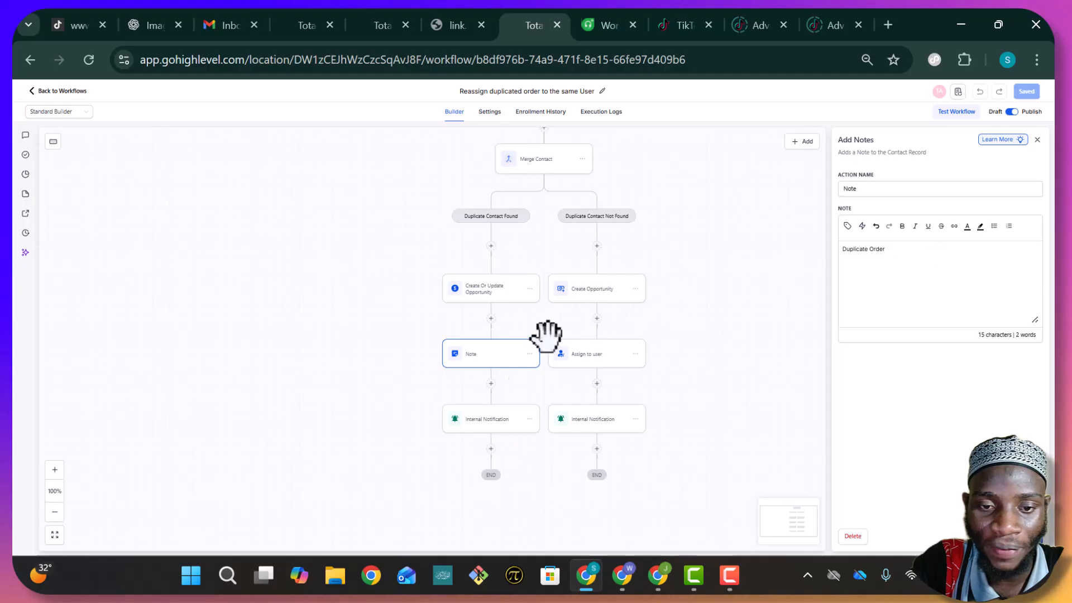
click(495, 429)
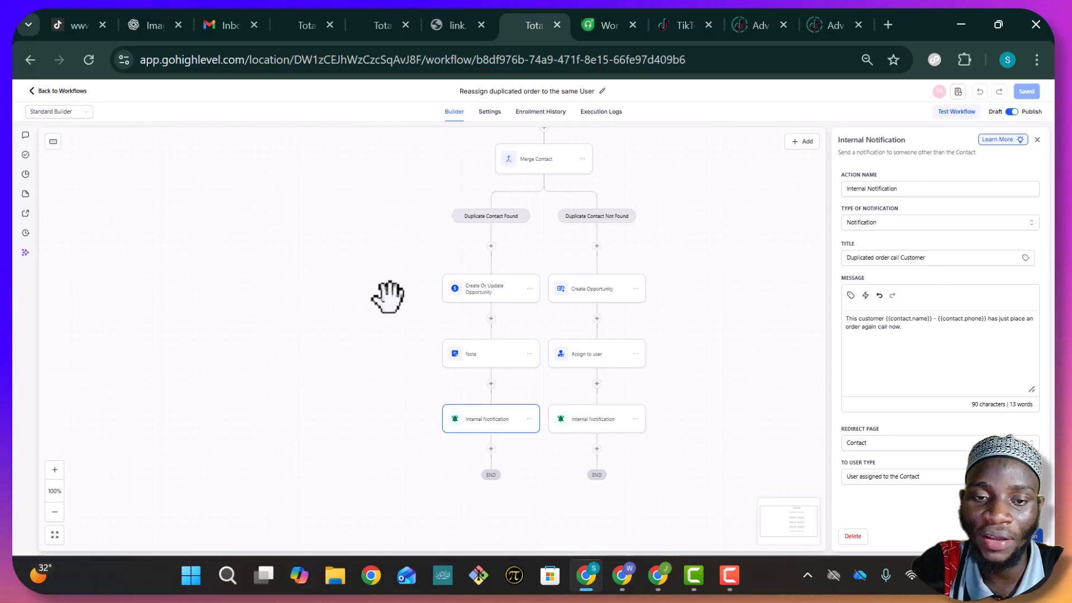
Review the Create Or Update Opportunity, Create Opportunity and Assign to user step settings
click(490, 301)
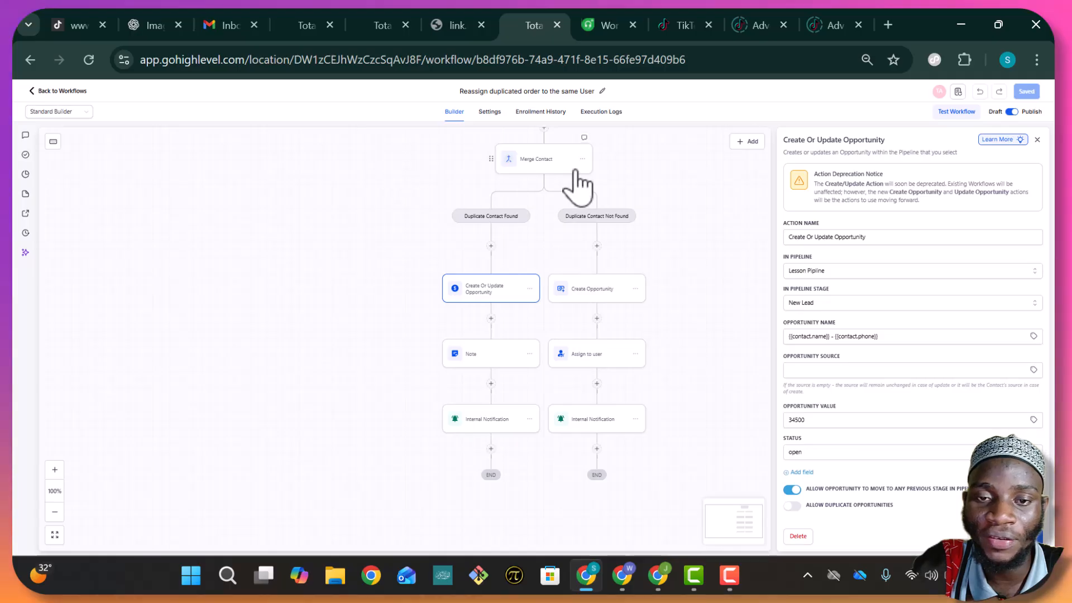
click(607, 283)
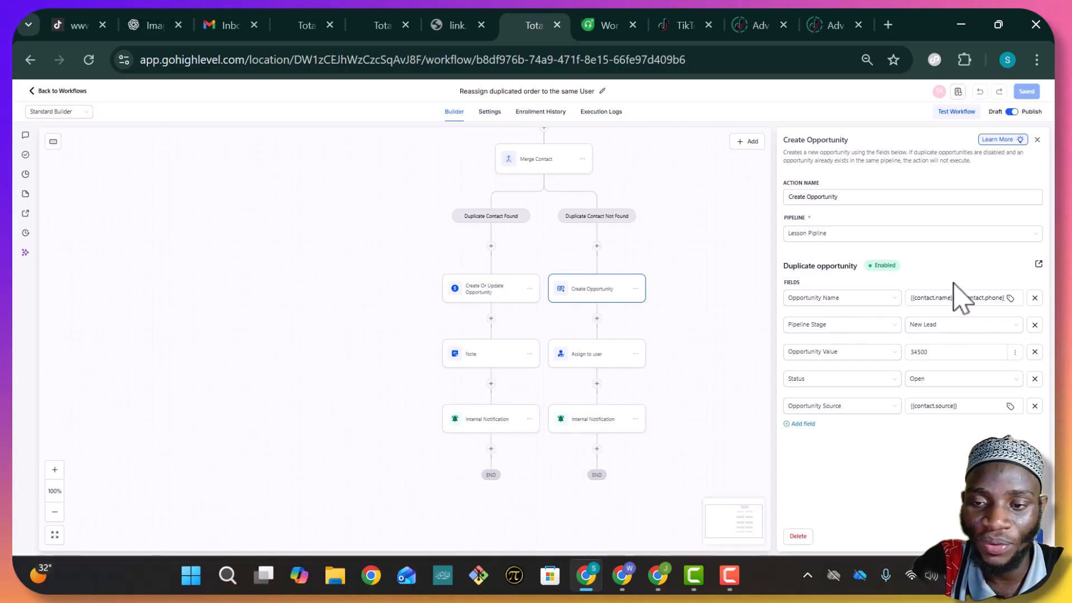
click(587, 377)
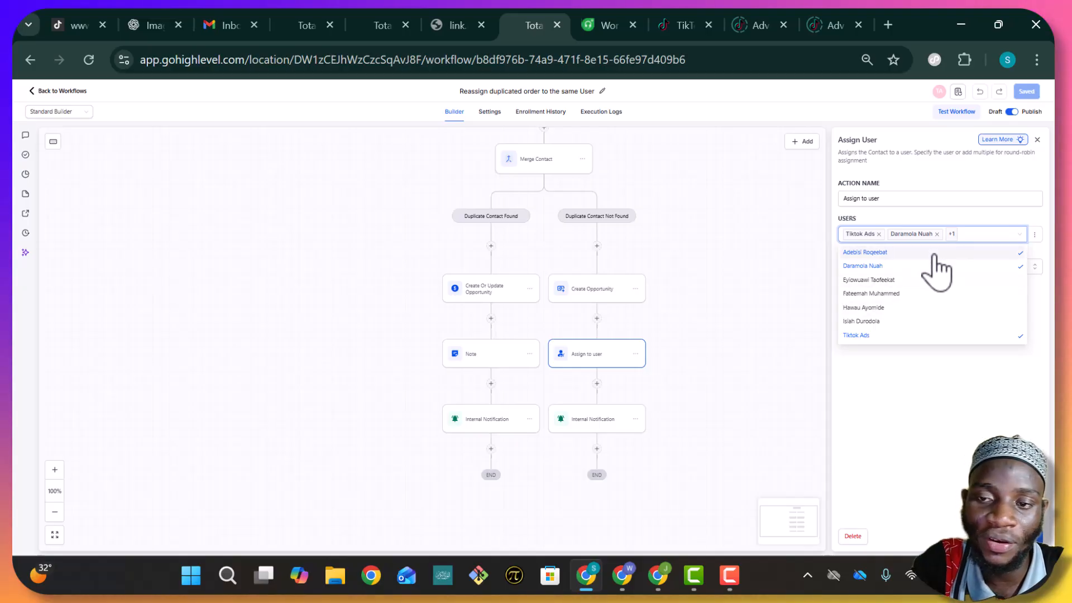
click(1022, 233)
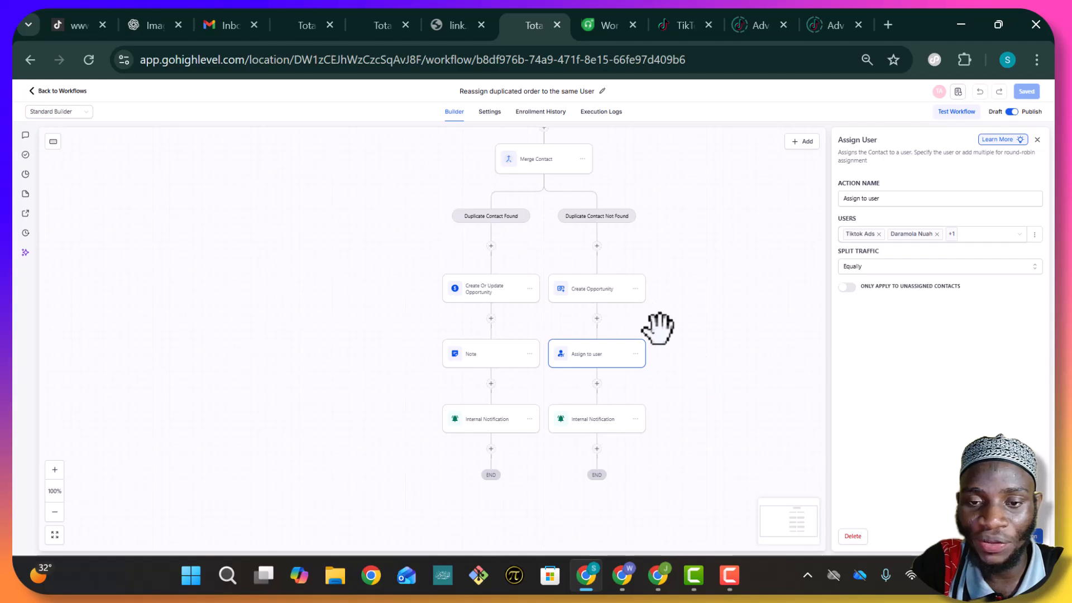
Check the new-contact branch's internal notification, then go to the live form page
click(602, 427)
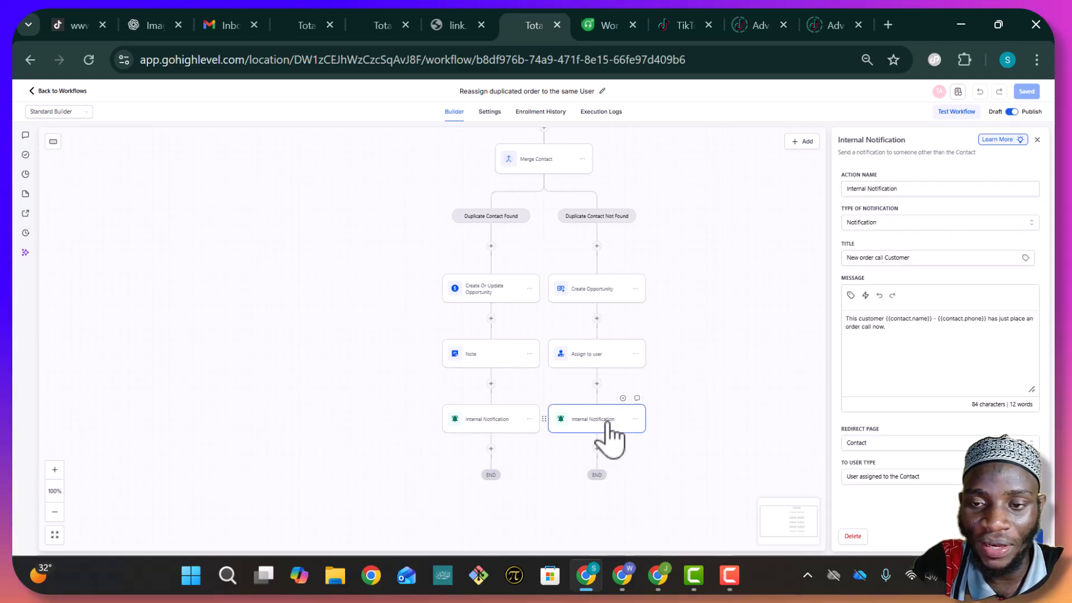
drag(688, 292, 689, 292)
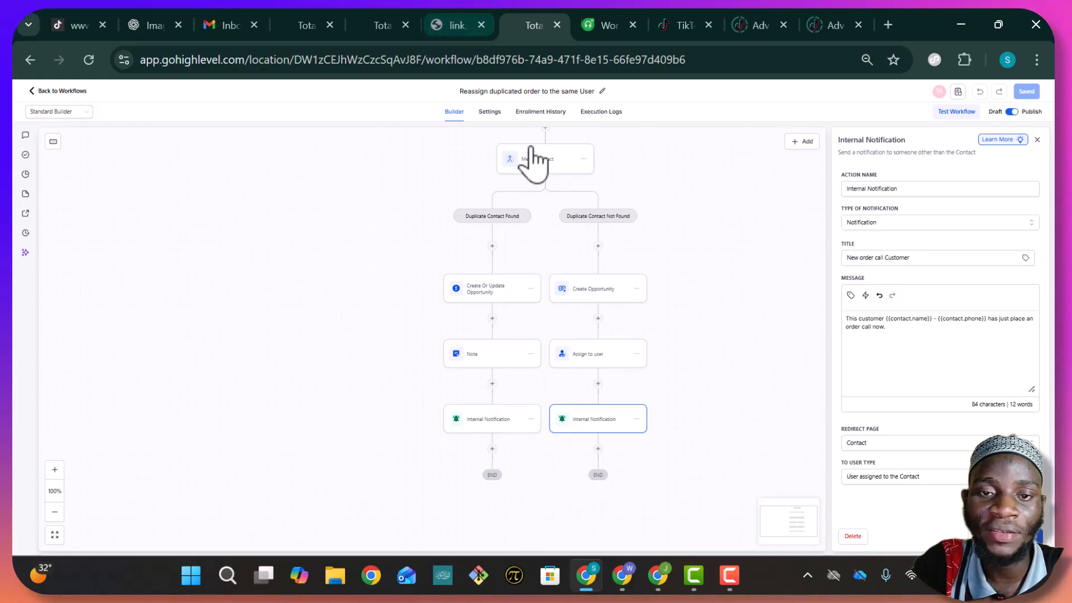
click(446, 26)
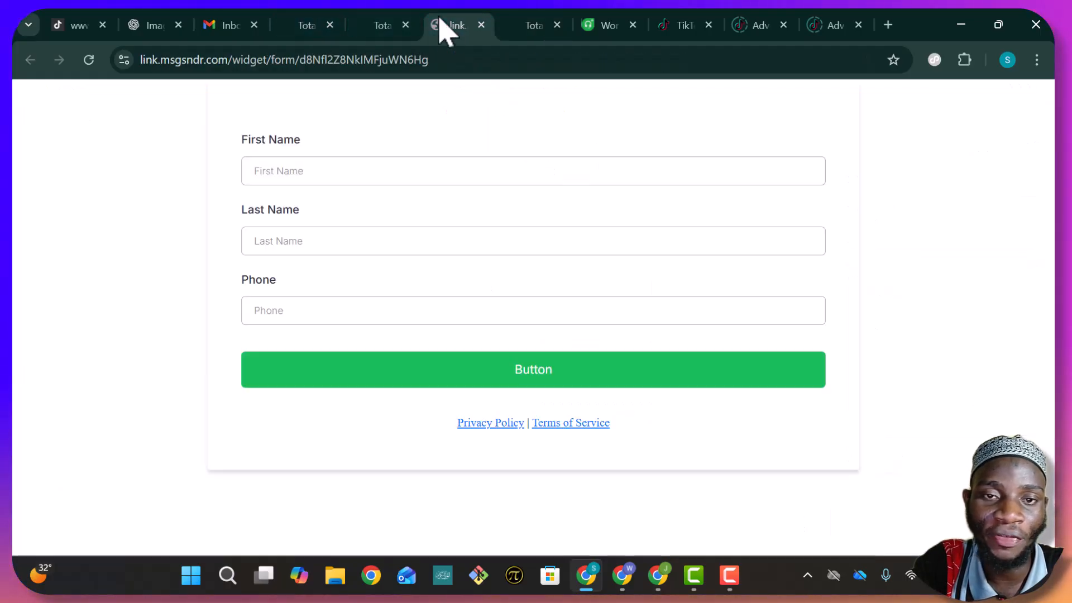
Replace the old form tab with a fresh live preview of the Lesson Form
click(385, 25)
click(350, 237)
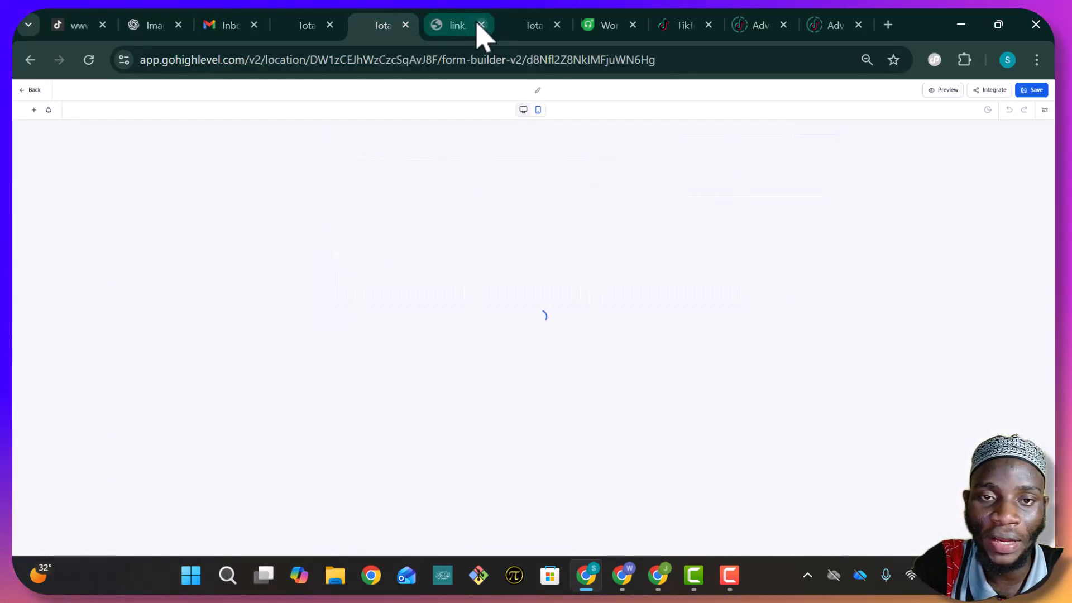
click(481, 24)
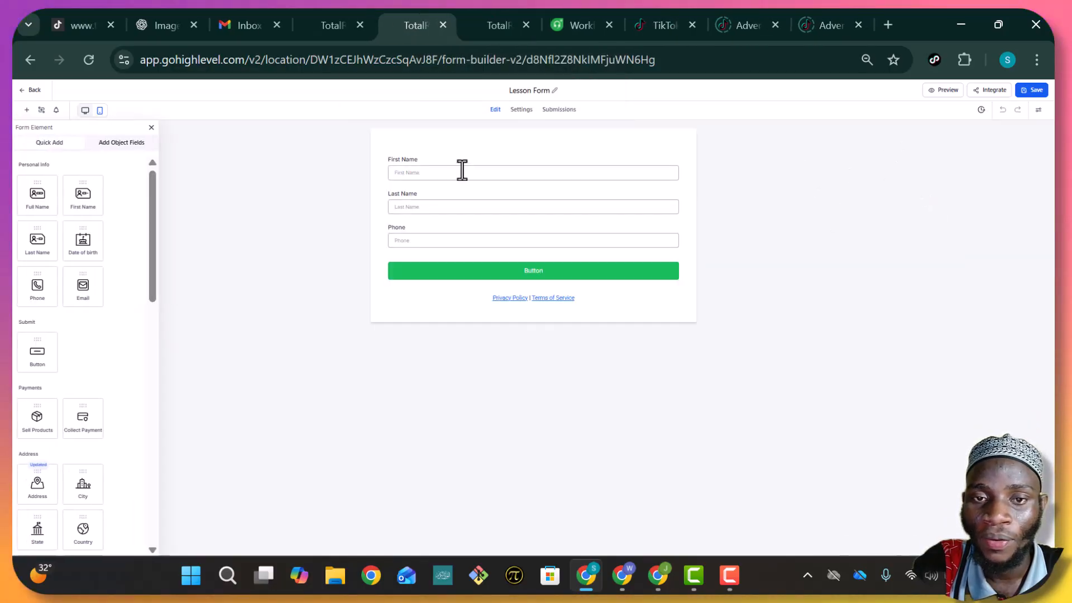
click(943, 90)
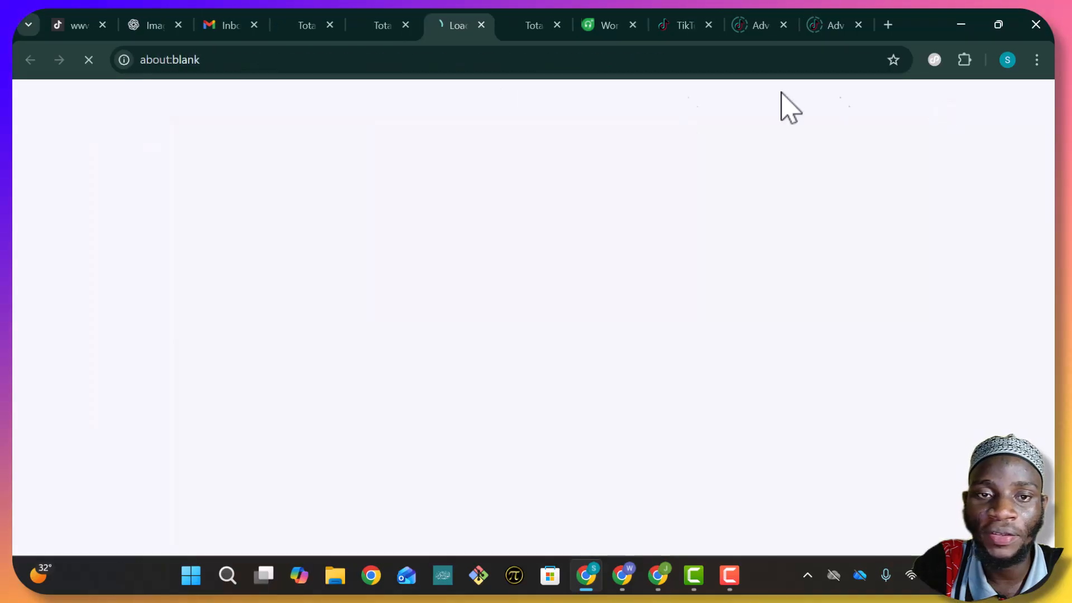
click(390, 26)
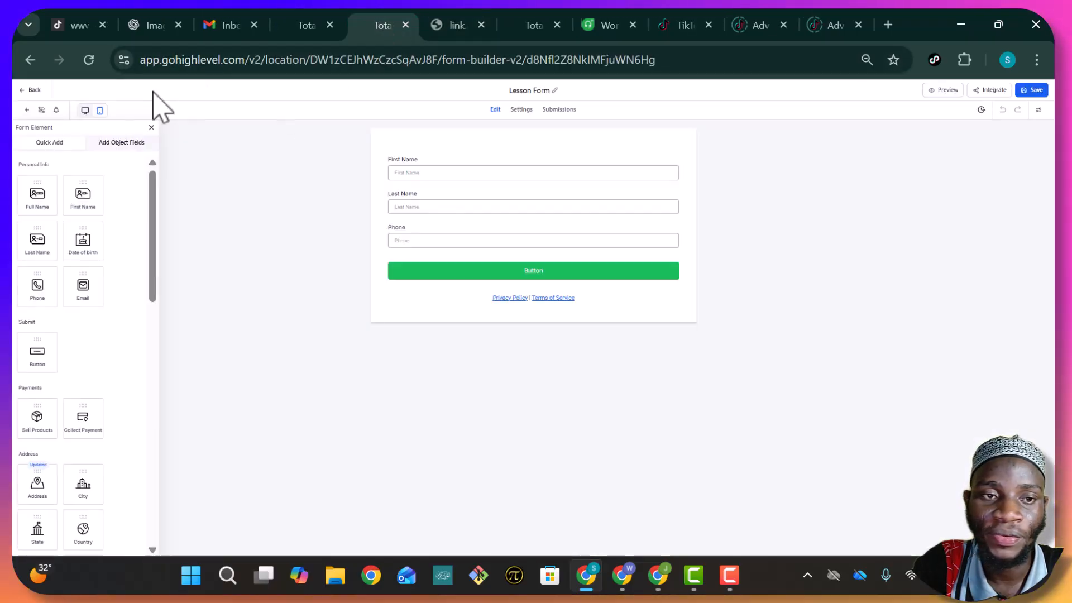
click(26, 90)
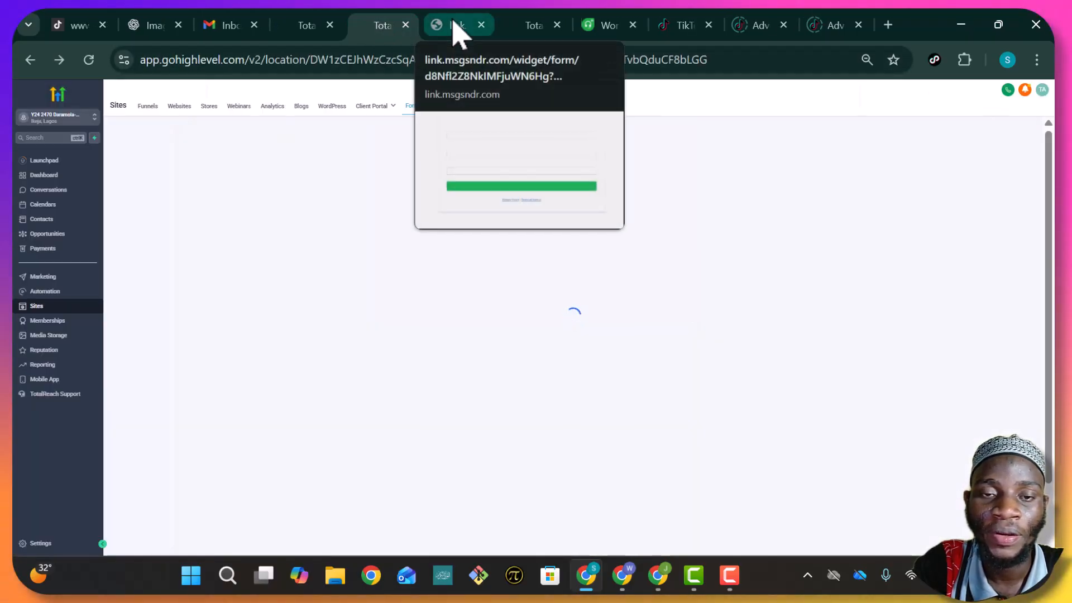
click(458, 28)
click(511, 176)
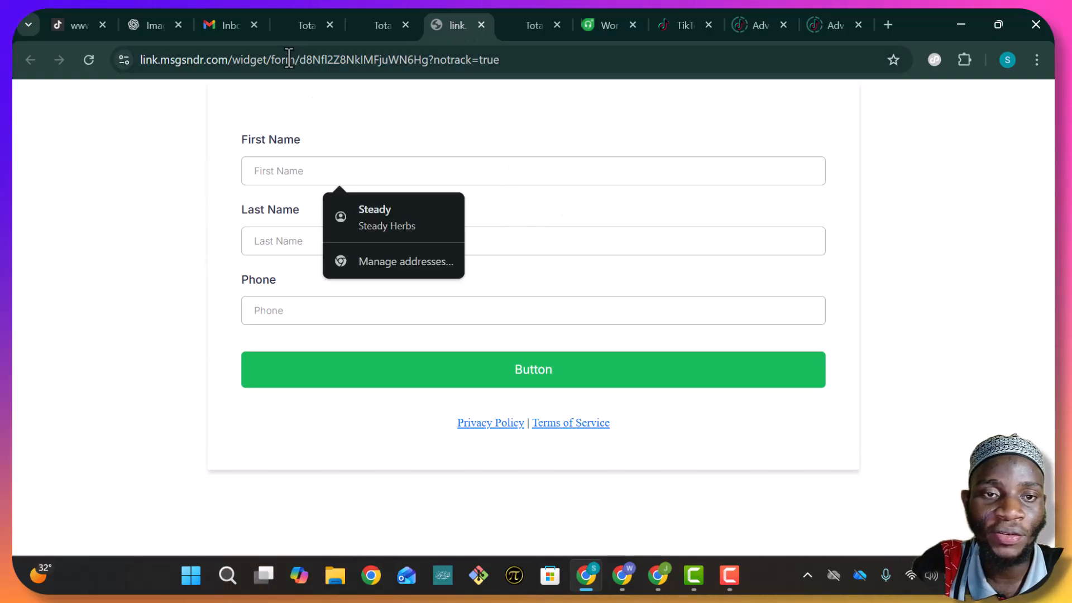
Switch to the tab showing the Lesson Pipline opportunities board
click(308, 26)
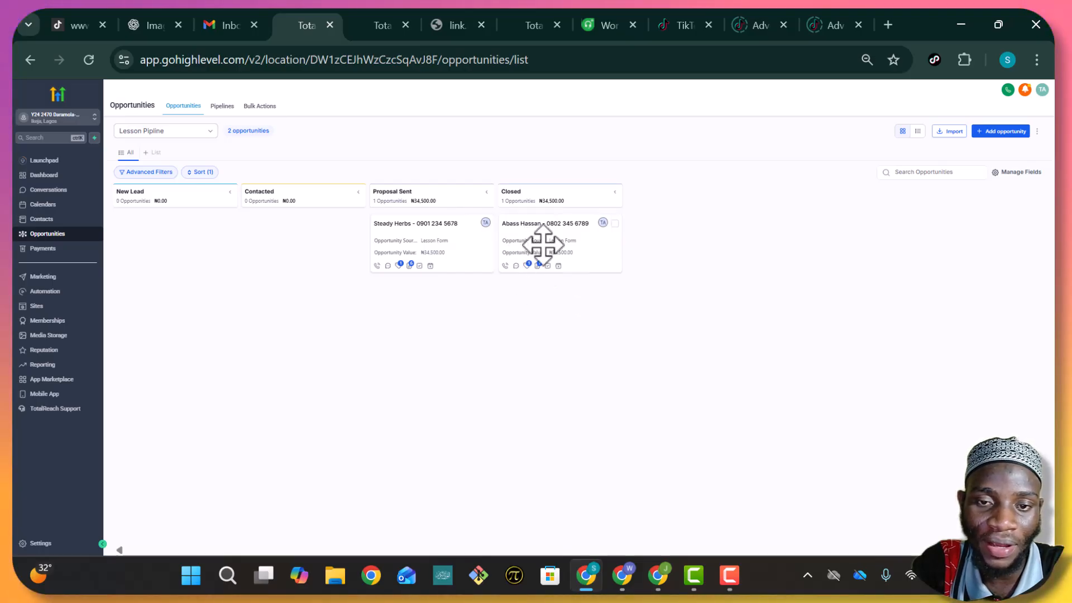
On the Lesson Form preview, fill the existing contact's first and last name from autofill suggestions
click(357, 22)
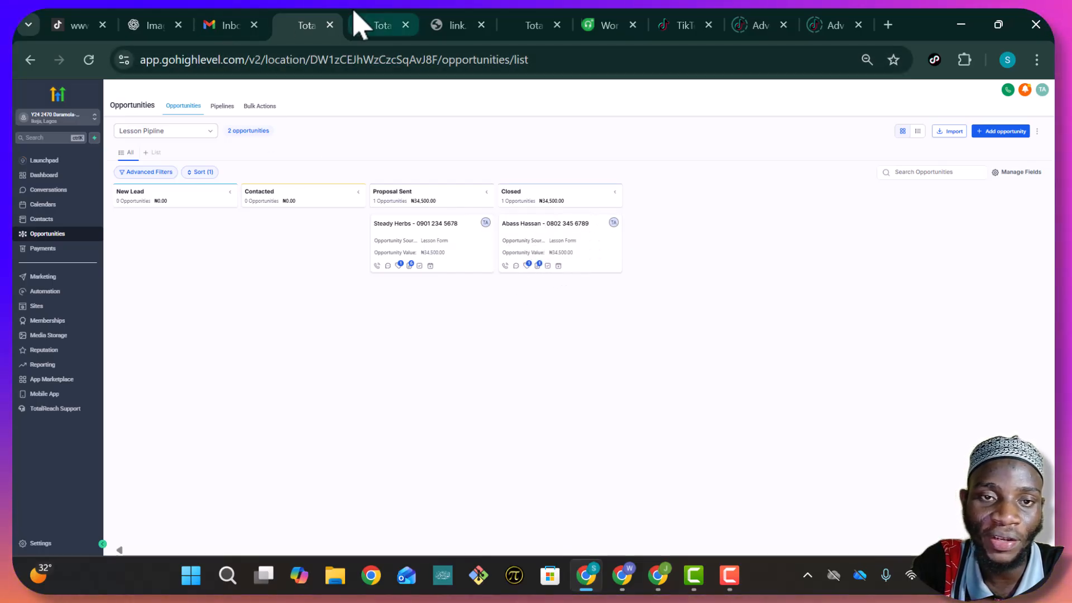
click(453, 27)
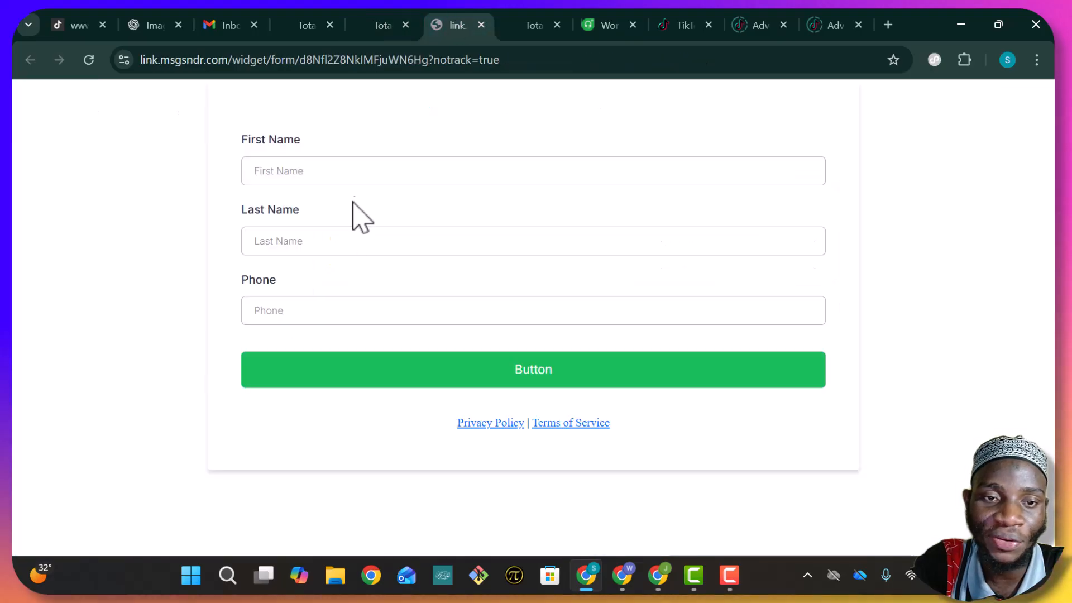
click(355, 160)
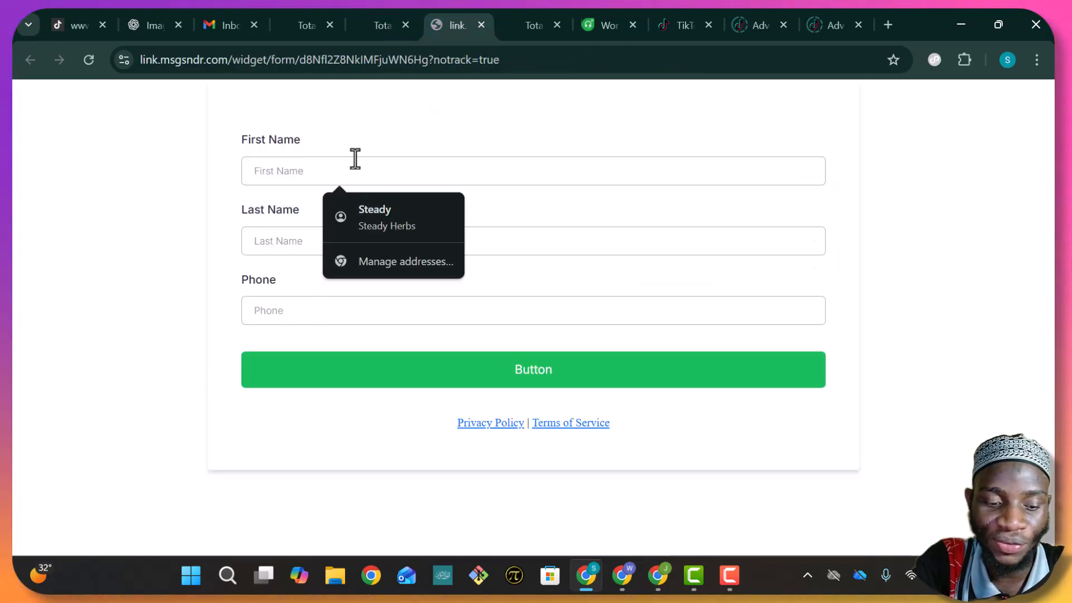
click(354, 222)
click(352, 239)
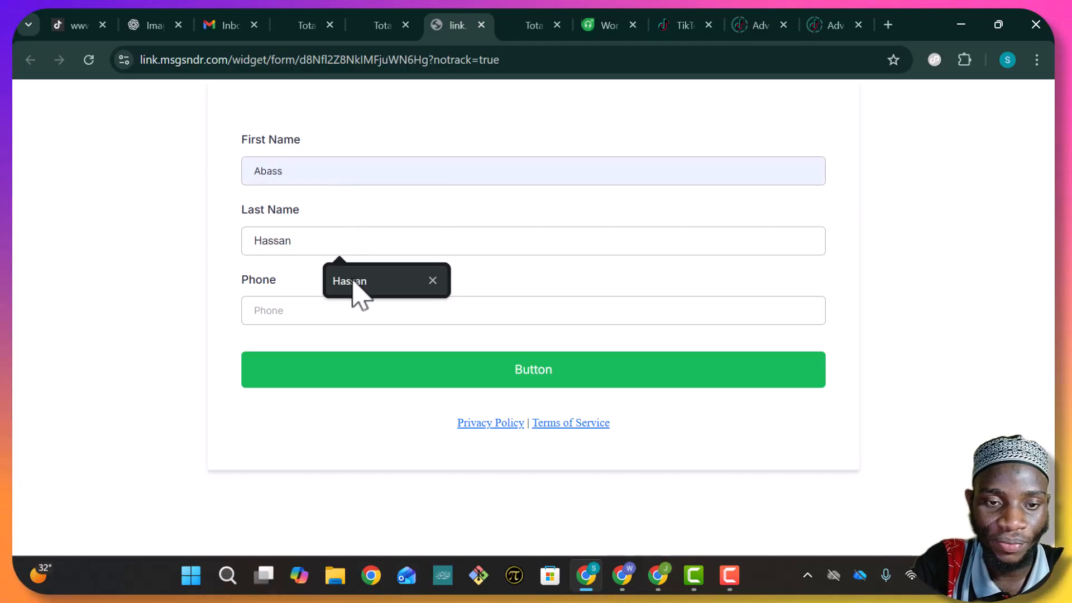
click(354, 282)
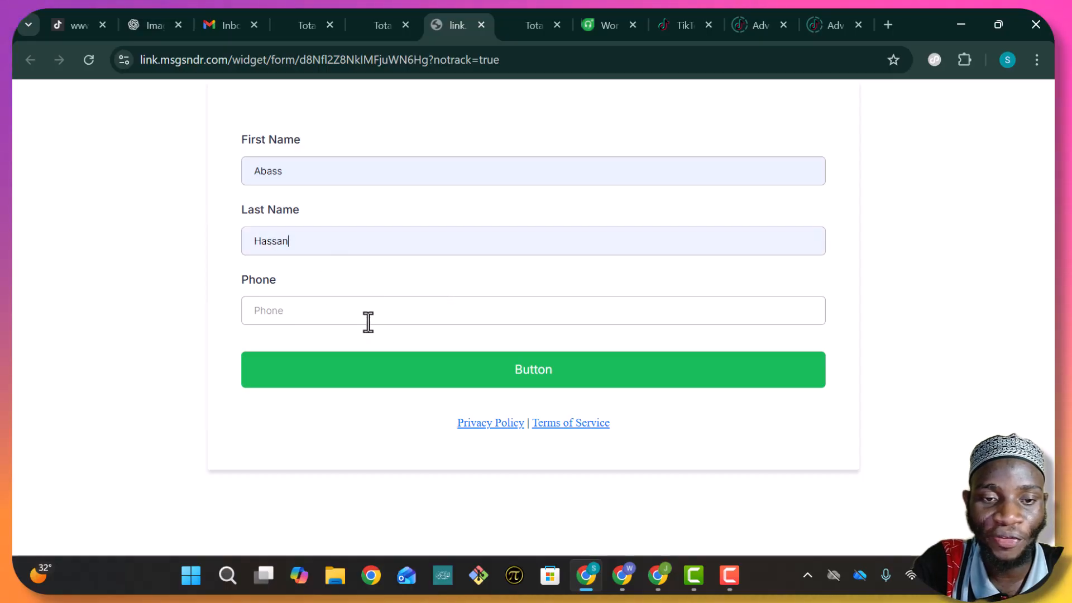
Enter the contact's phone number, checked against the pipeline card, and submit the form
click(299, 25)
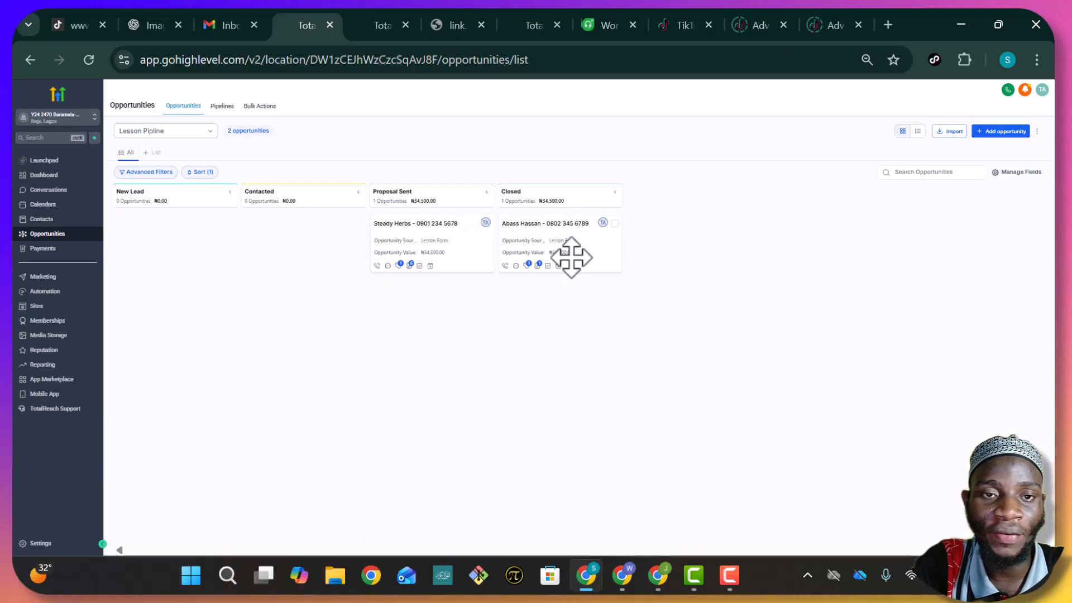
click(374, 22)
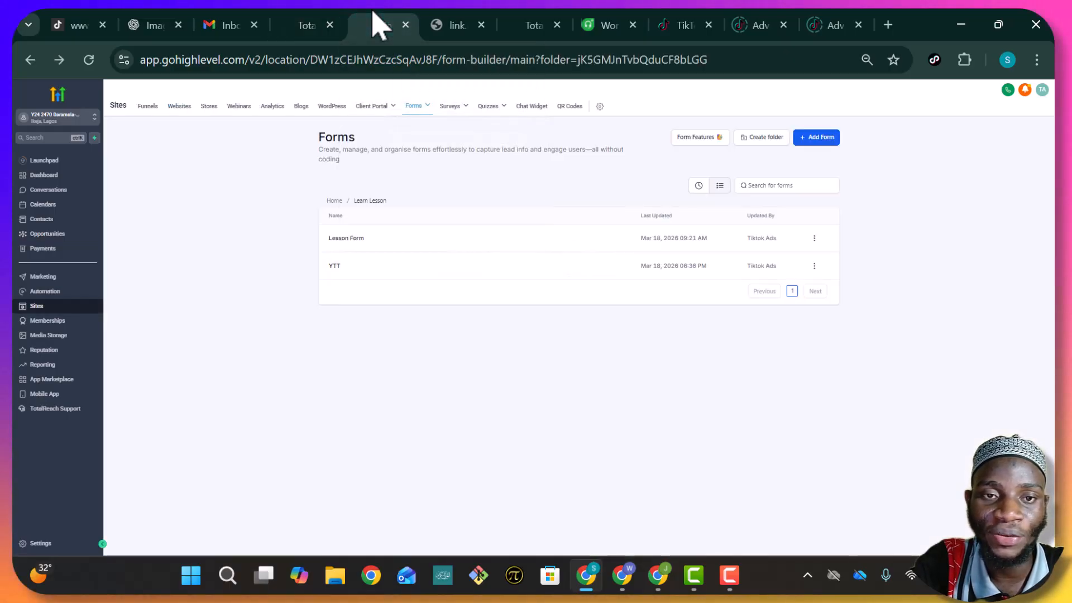
click(449, 24)
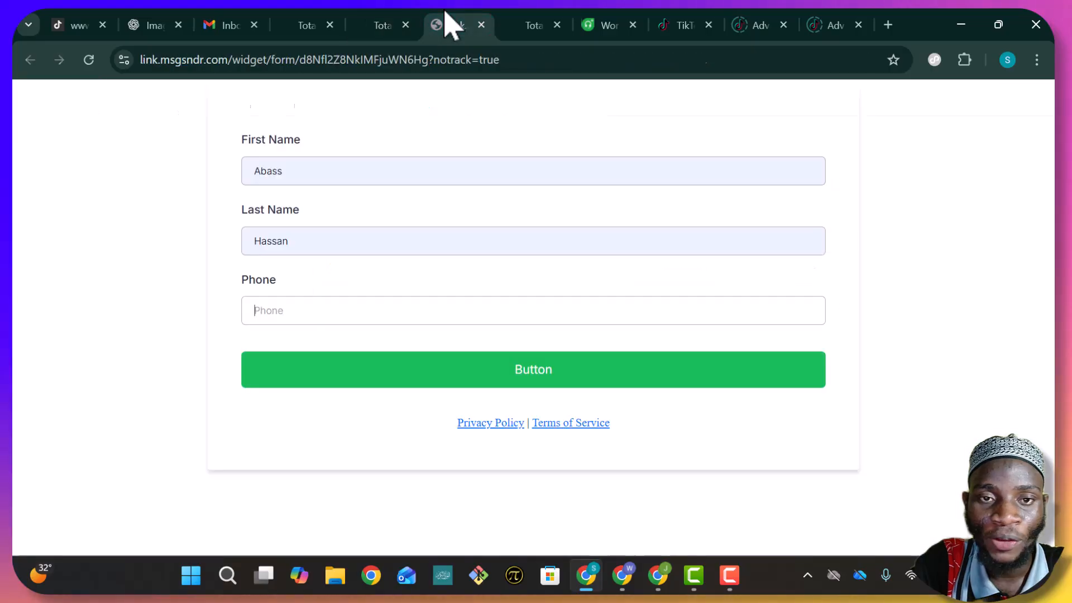
click(381, 322)
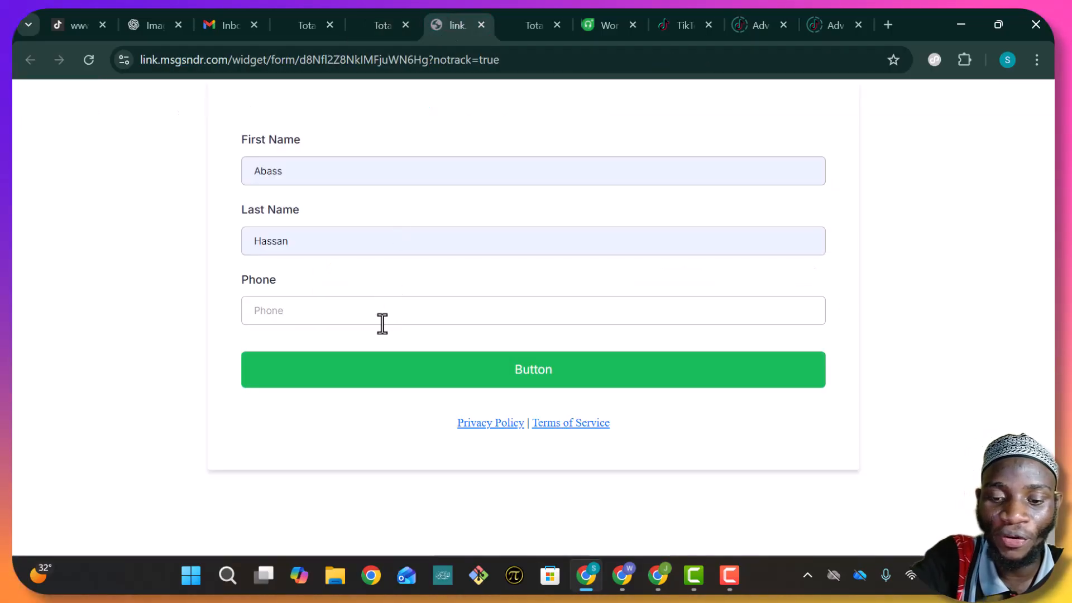
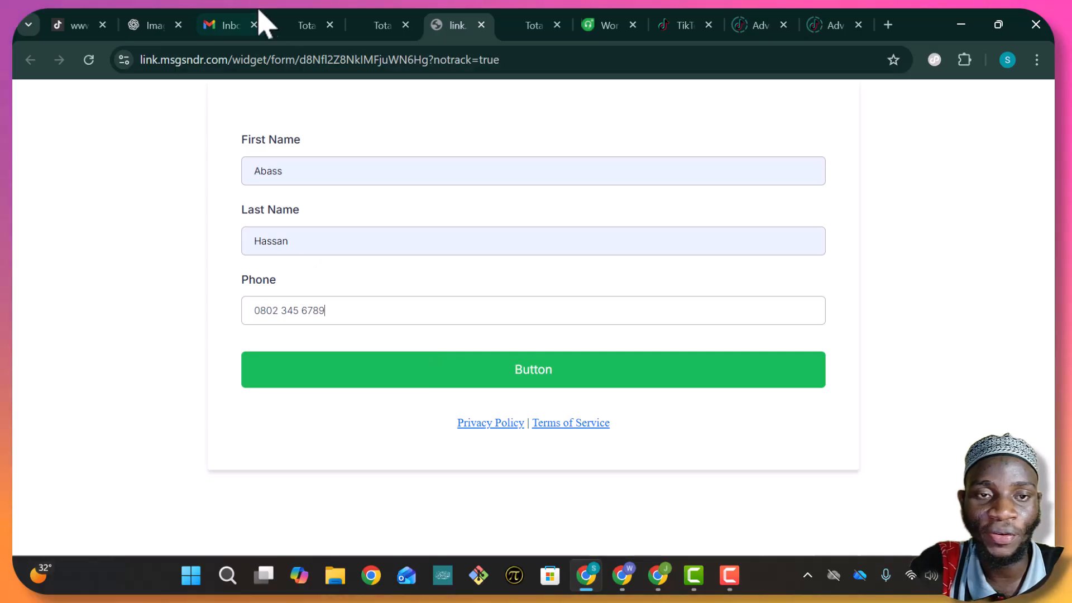
click(304, 25)
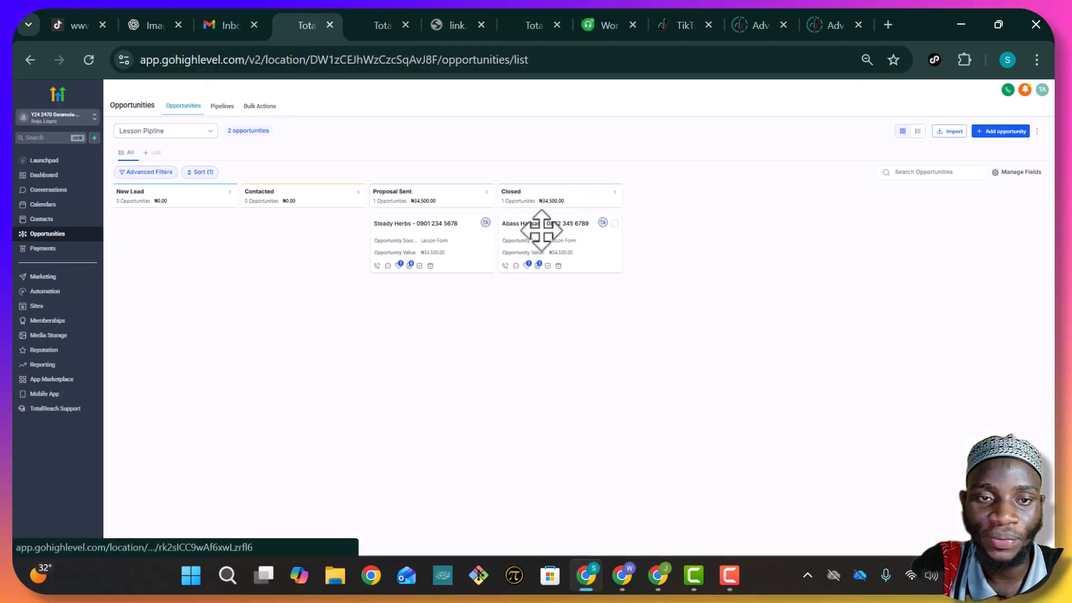
click(467, 27)
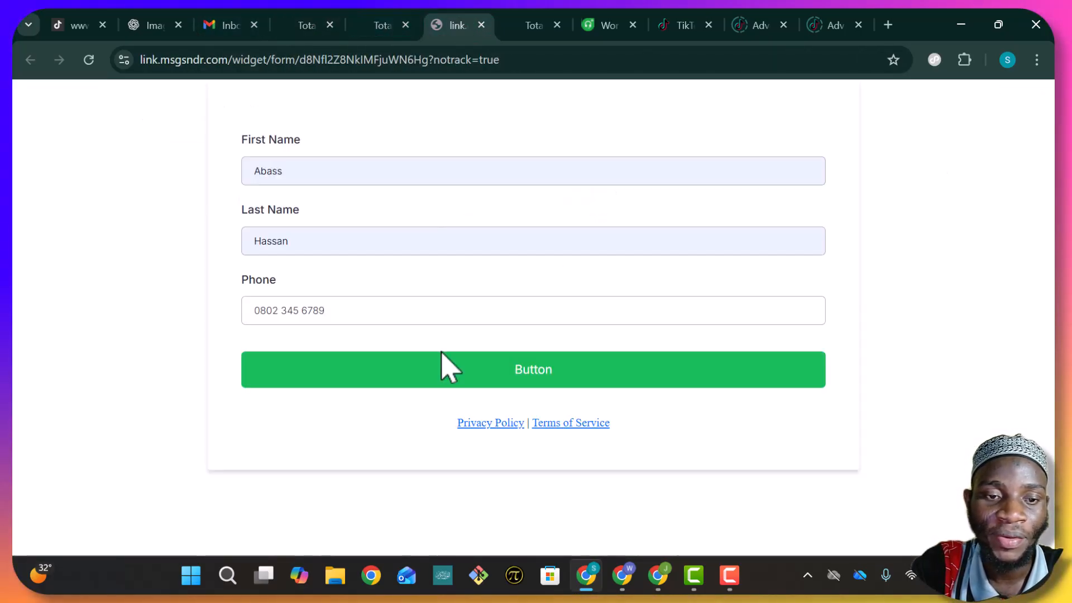
click(478, 377)
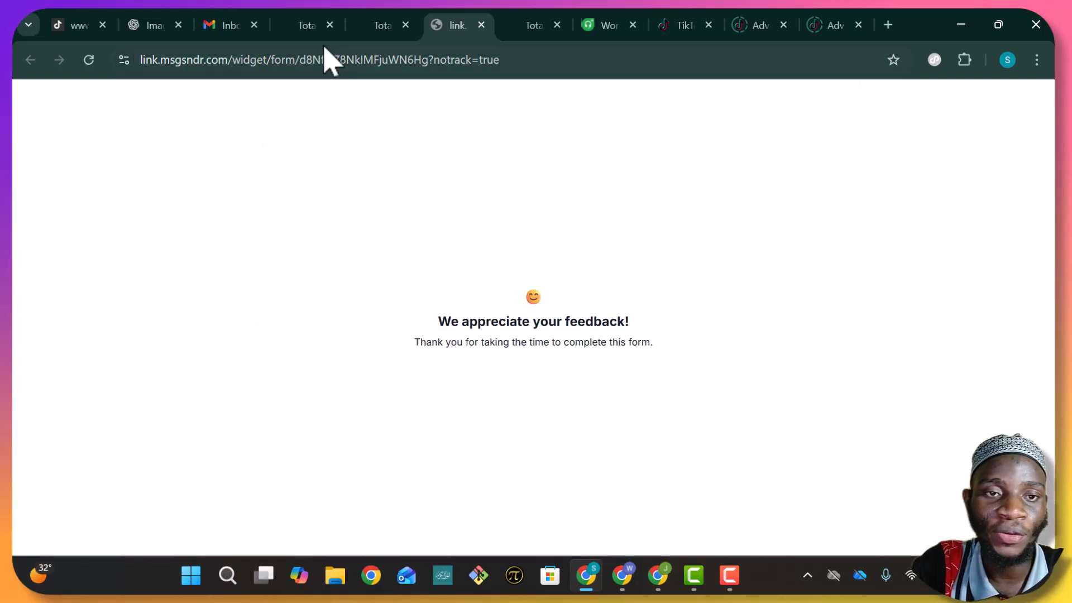
On the pipeline board, move the Closed opportunity into New Lead, then go back to the lesson form
click(306, 26)
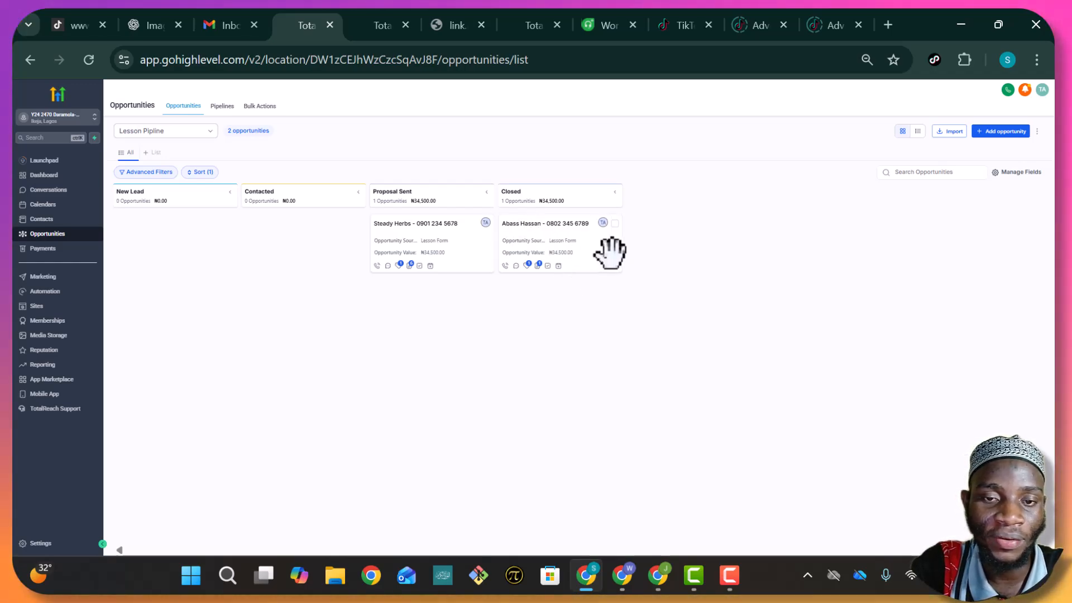
drag(611, 251, 175, 243)
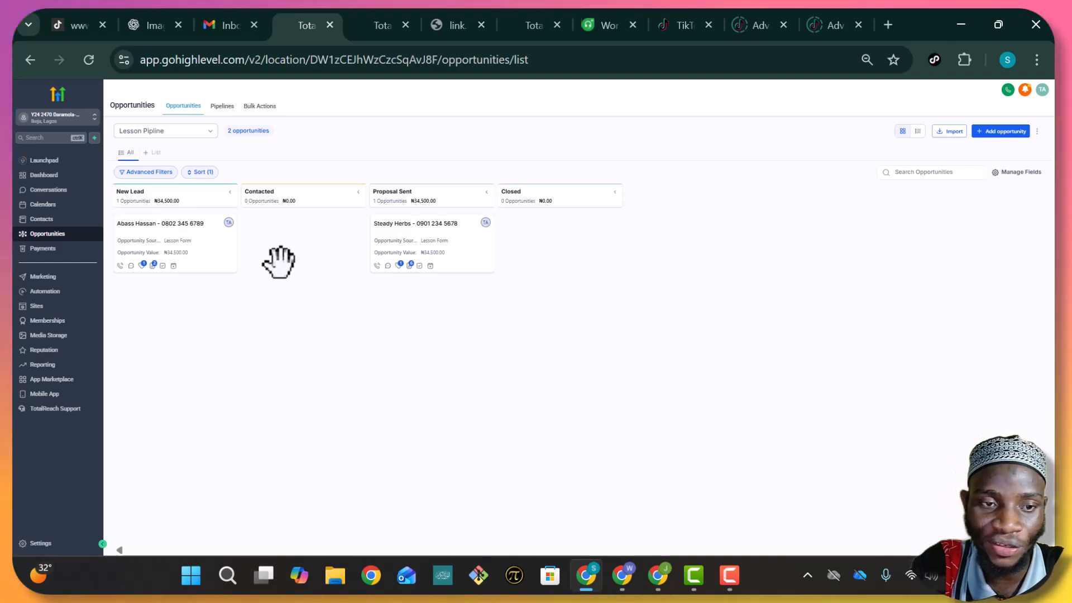
click(449, 26)
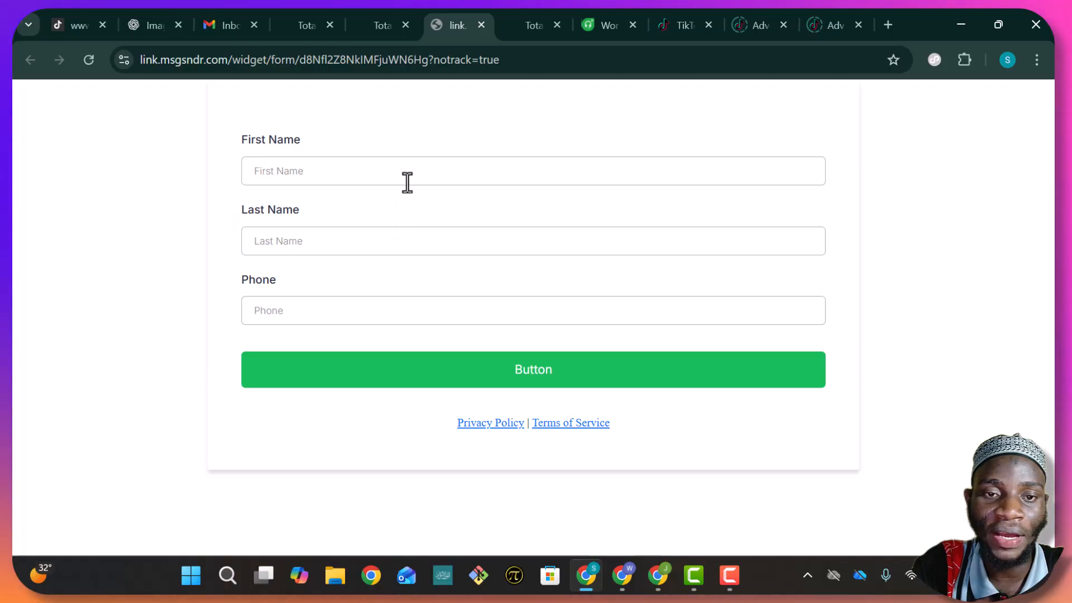
Enter the test contact's first name, clearing and retyping the mistyped entry
click(410, 172)
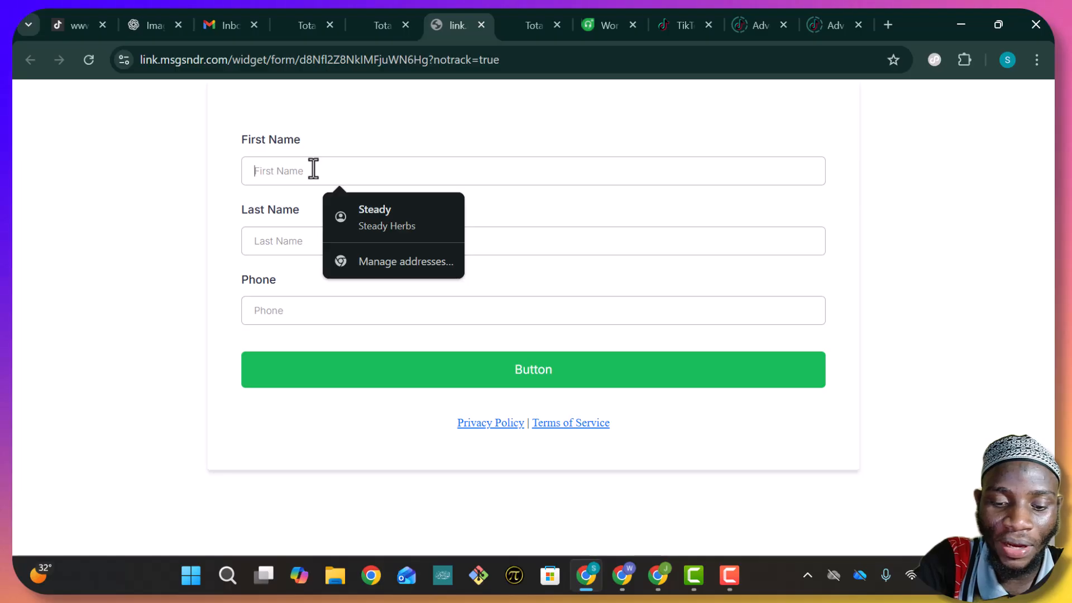
text(Do)
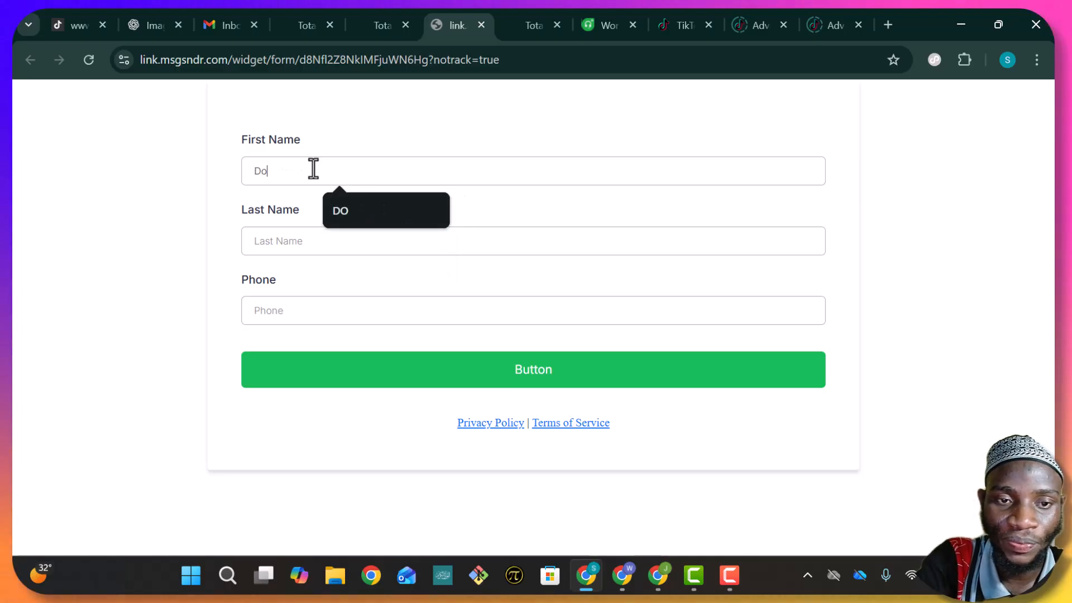
click(299, 241)
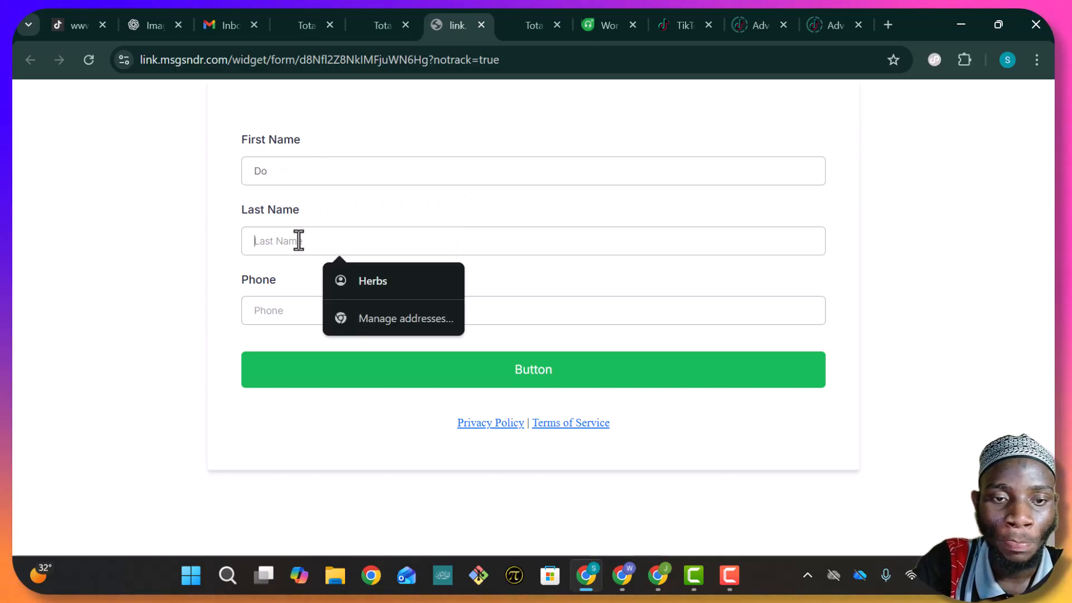
click(295, 177)
key(ctrl+a)
key(BackSpace)
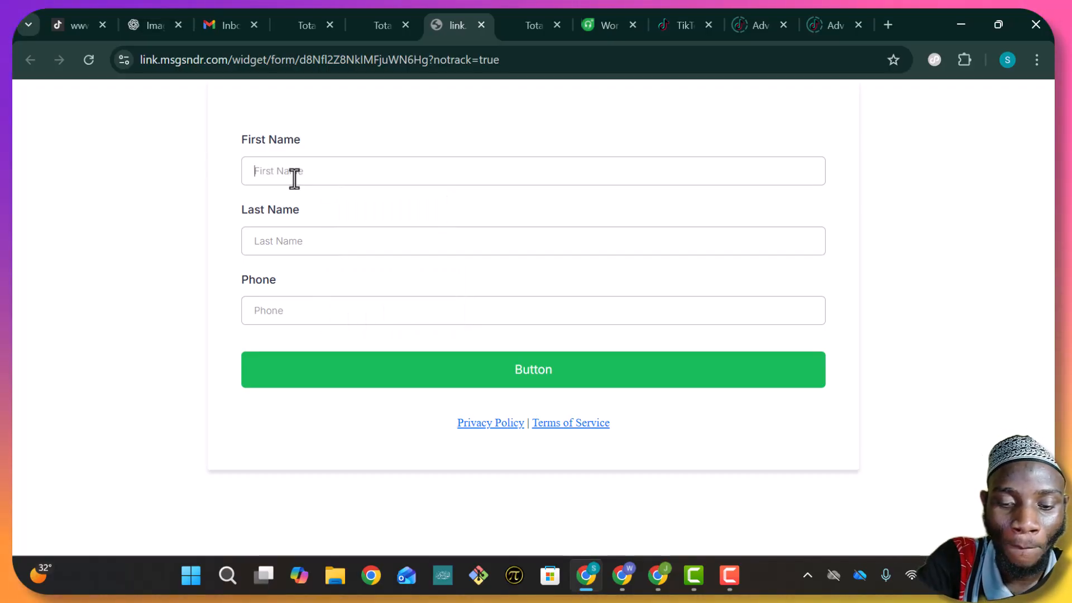
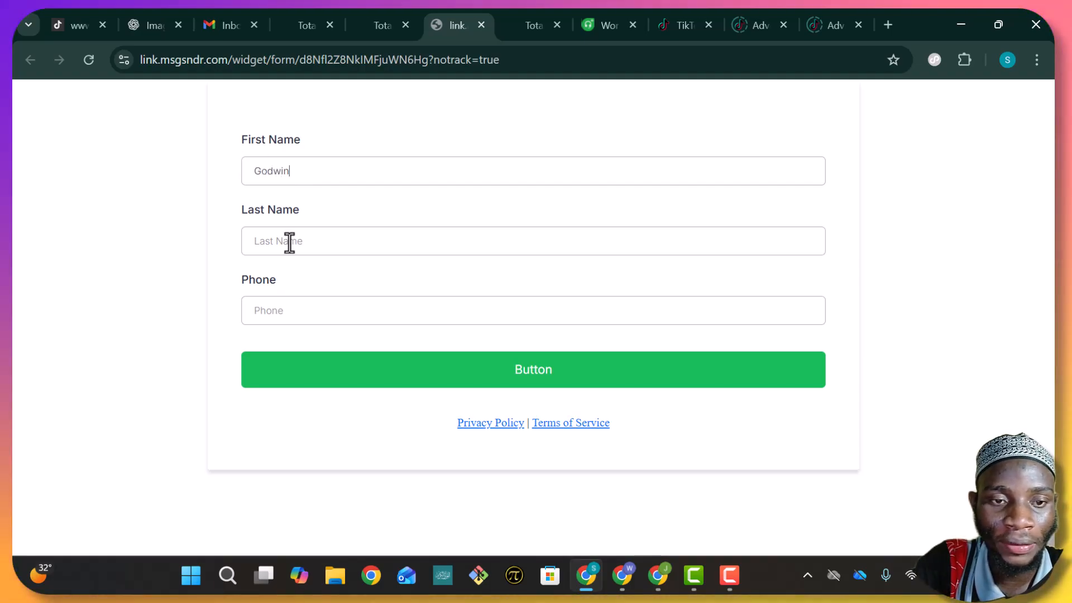
Enter the last name, fixing its first letter, add the phone number, and submit
click(290, 240)
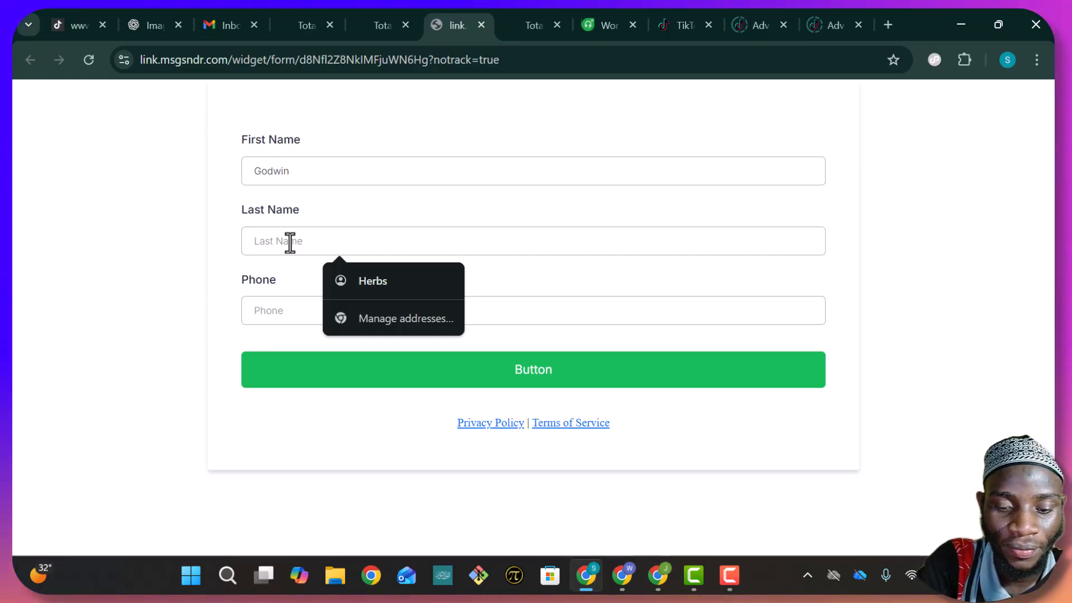
text(Right)
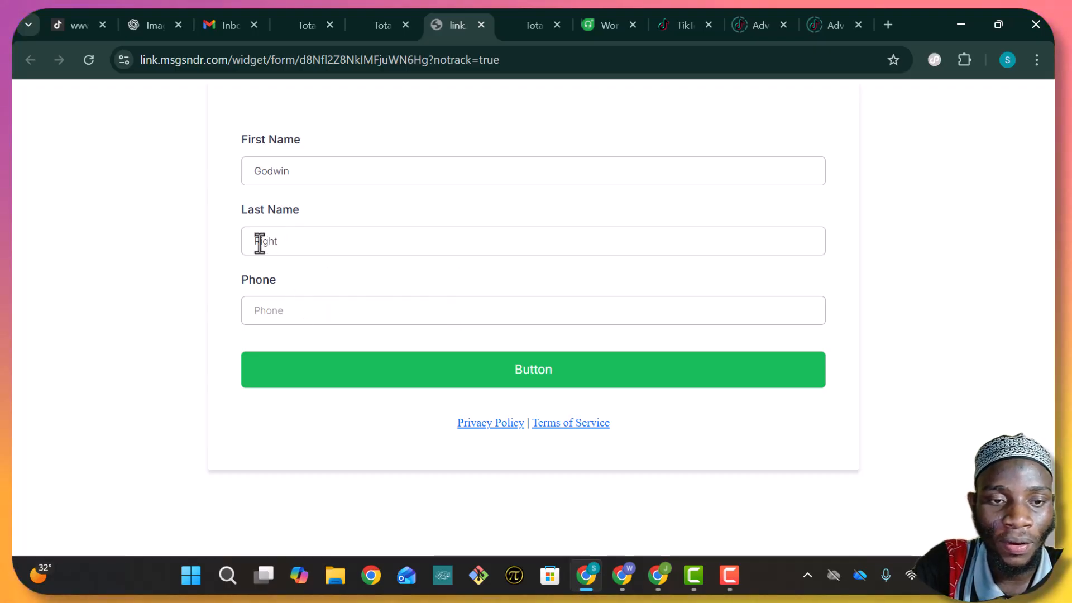
click(259, 244)
key(BackSpace)
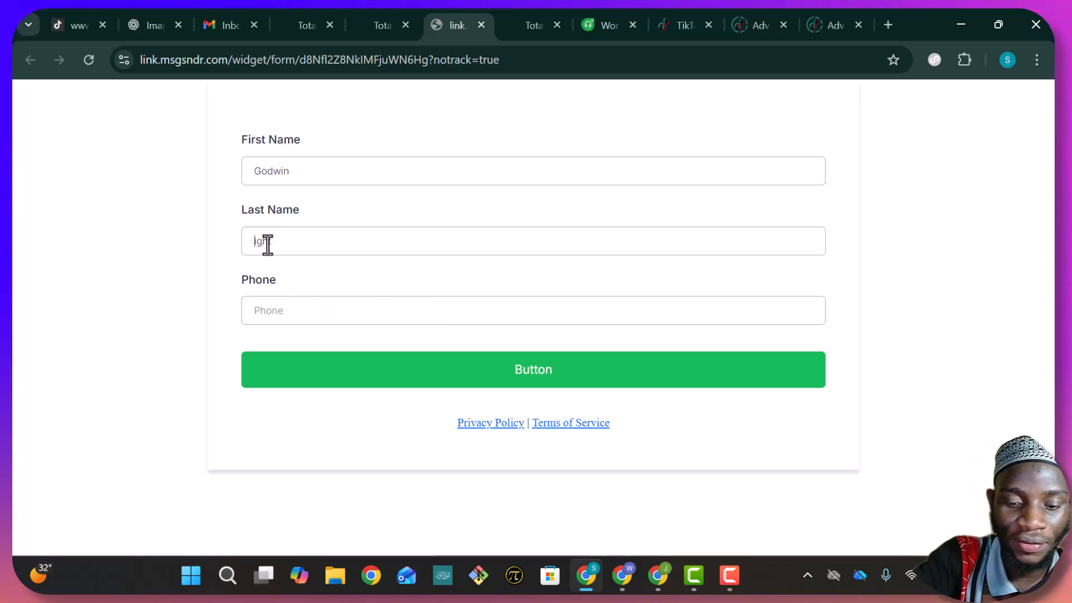
text(Br)
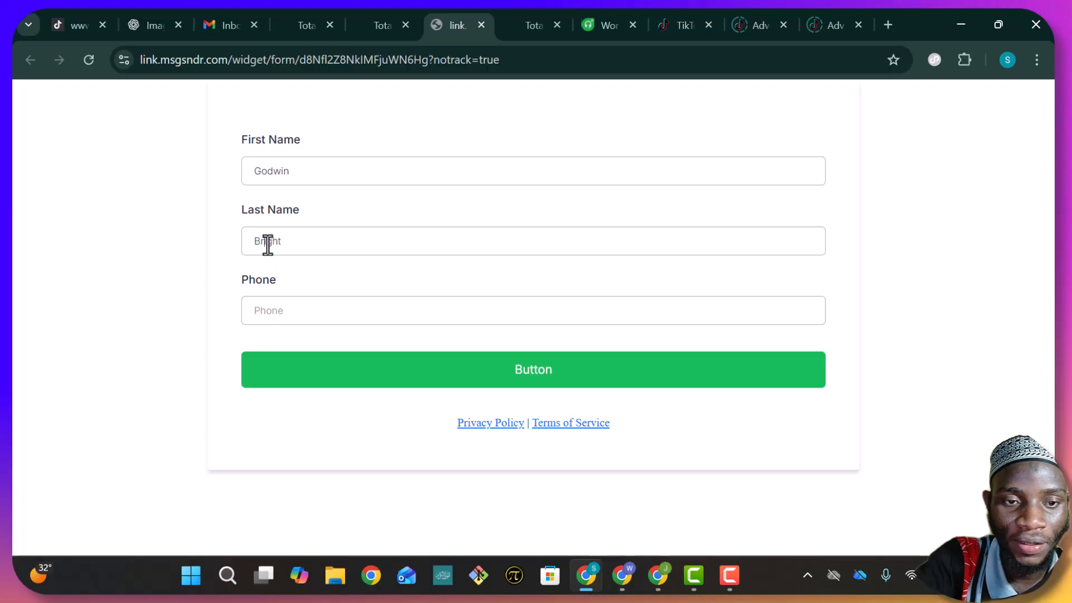
click(340, 320)
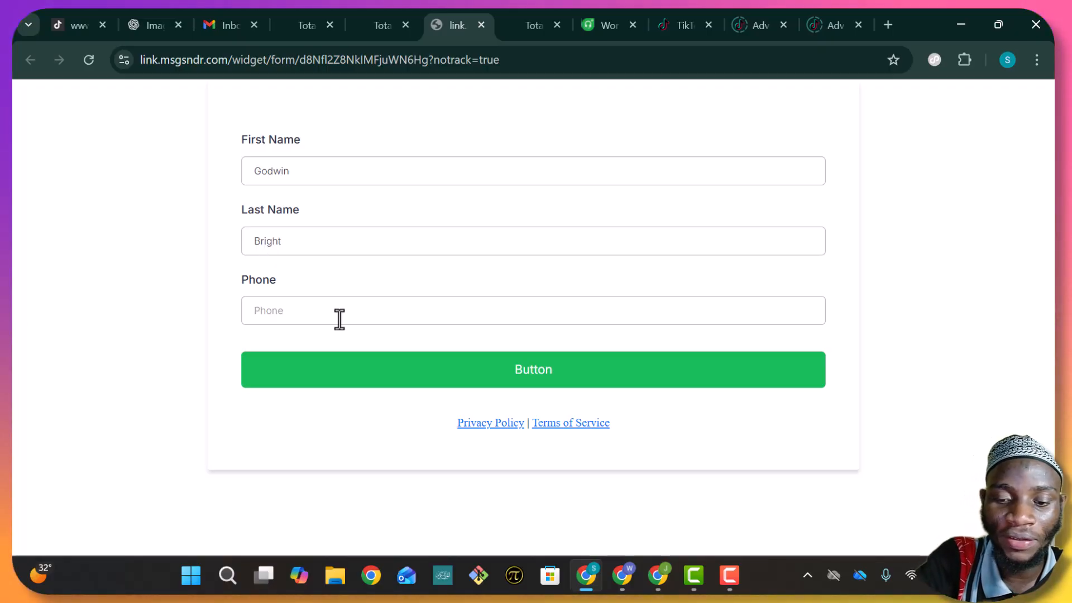
text(070)
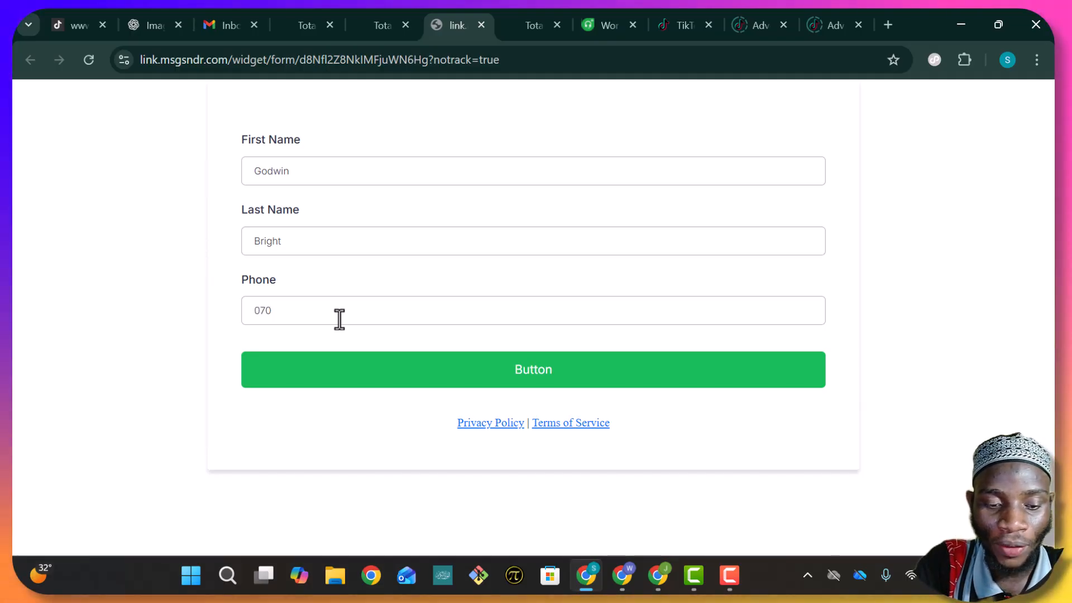
text(23)
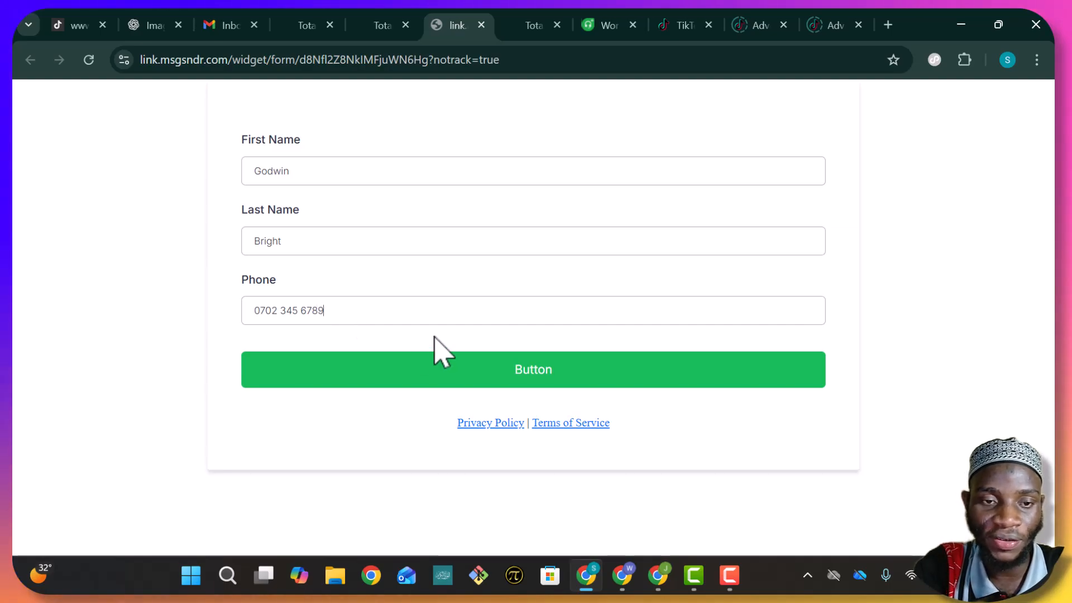
click(479, 372)
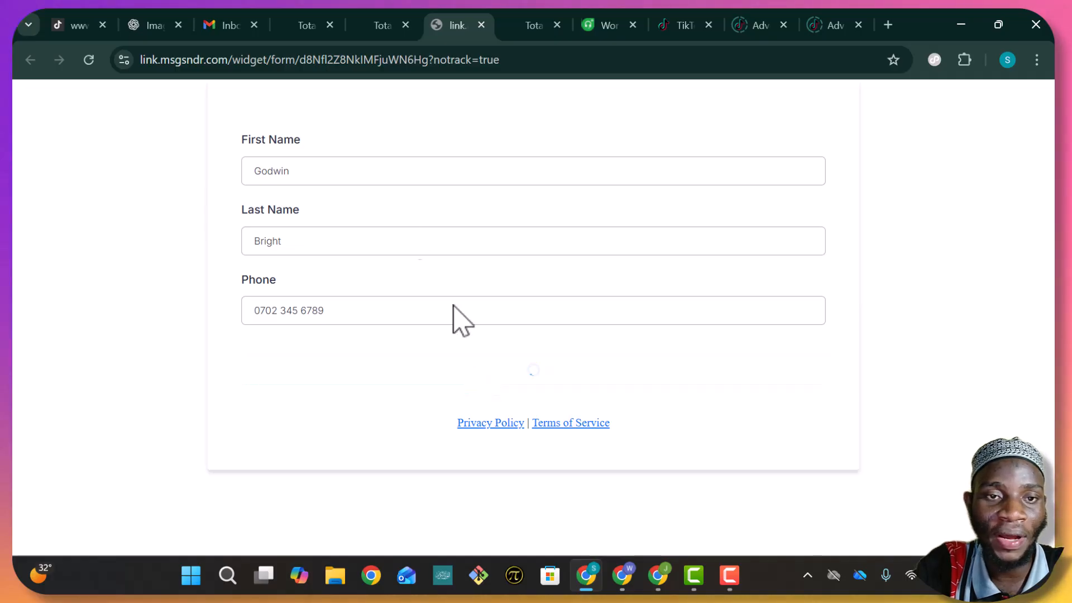
Drag the new opportunity into Proposal Sent, then return to the blank Lesson Form
click(306, 25)
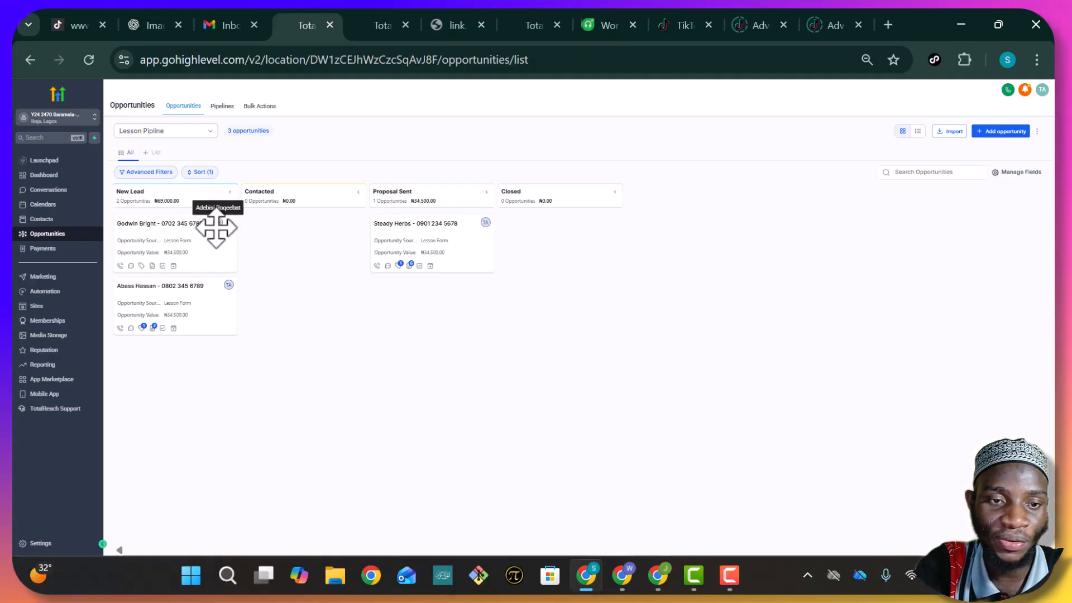
drag(158, 242, 441, 310)
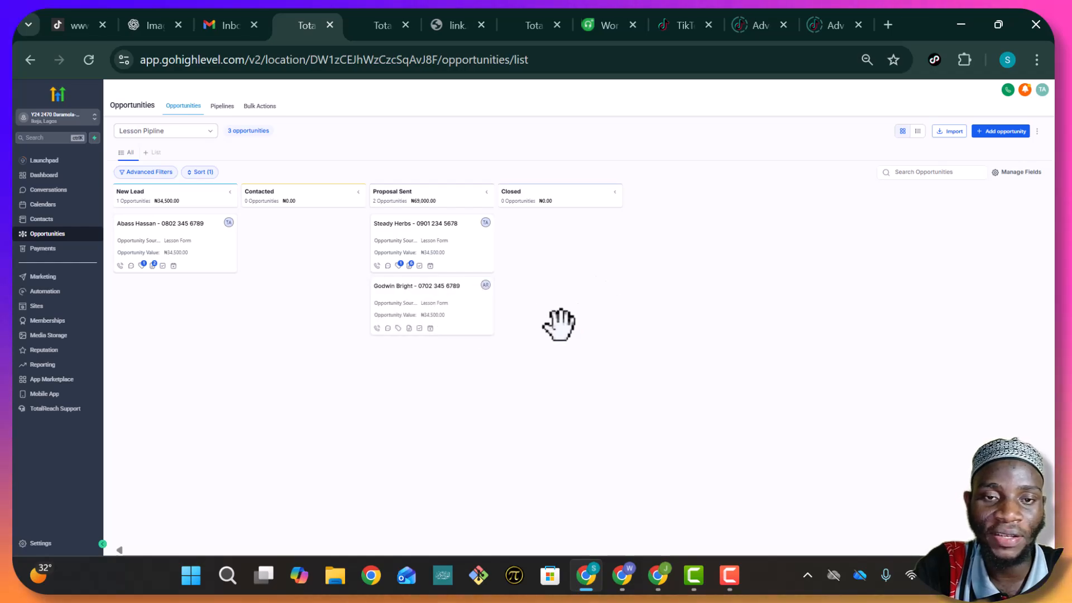
click(374, 26)
click(449, 31)
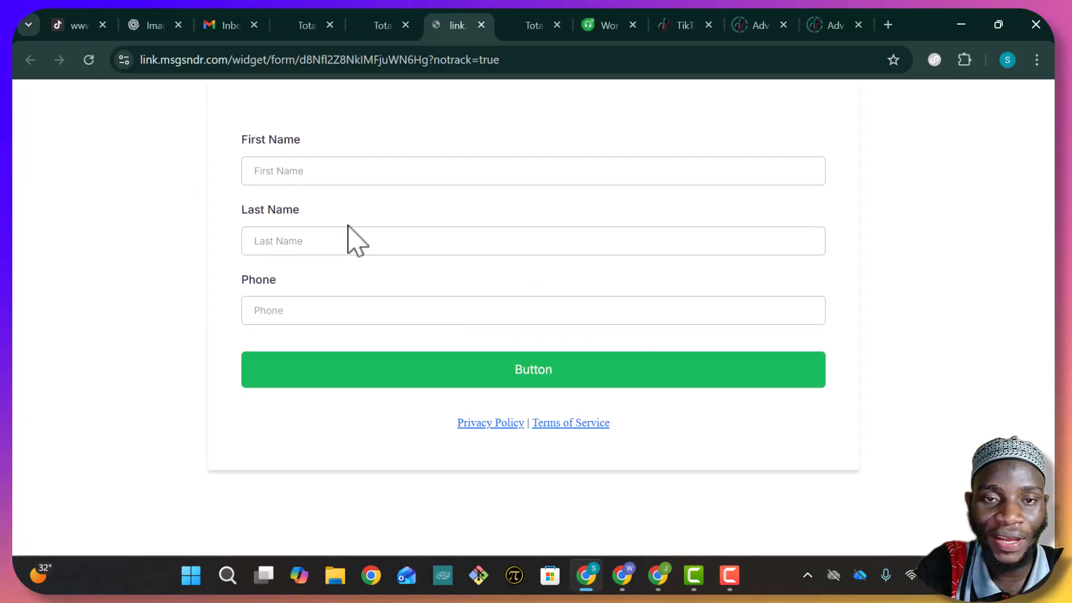
Refill the same contact's first and last name from autofill, enter the same phone number, and submit again
click(364, 170)
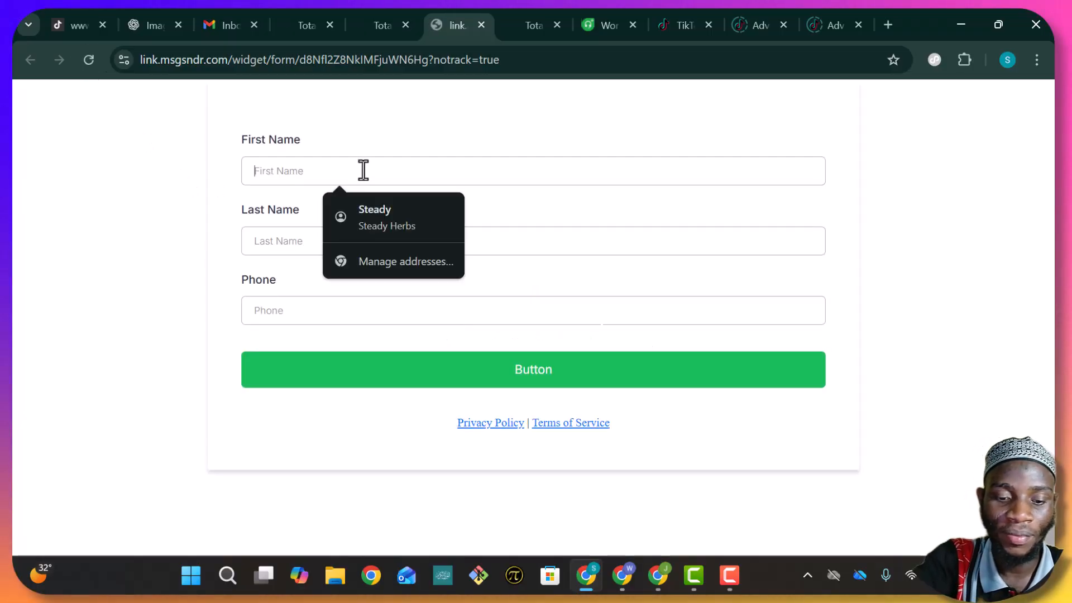
text(Gi)
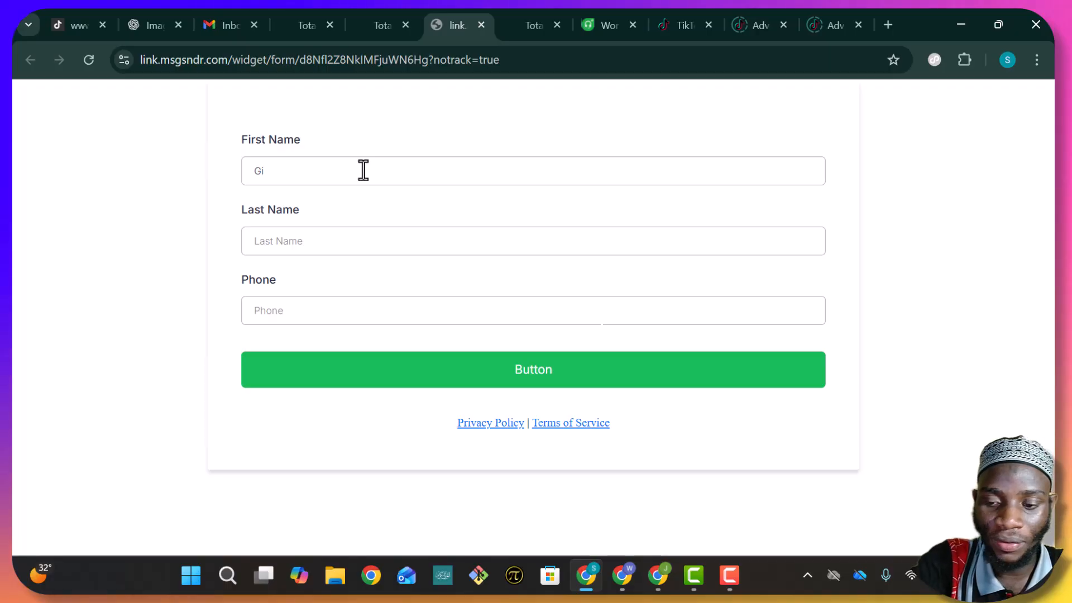
key(BackSpace)
click(354, 217)
click(342, 250)
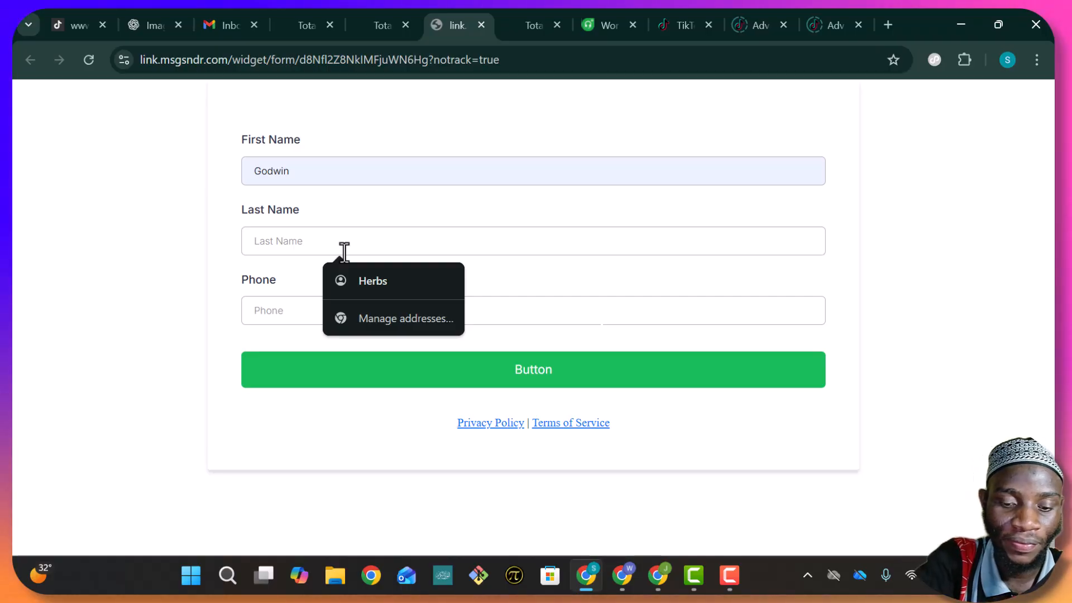
click(354, 290)
click(354, 311)
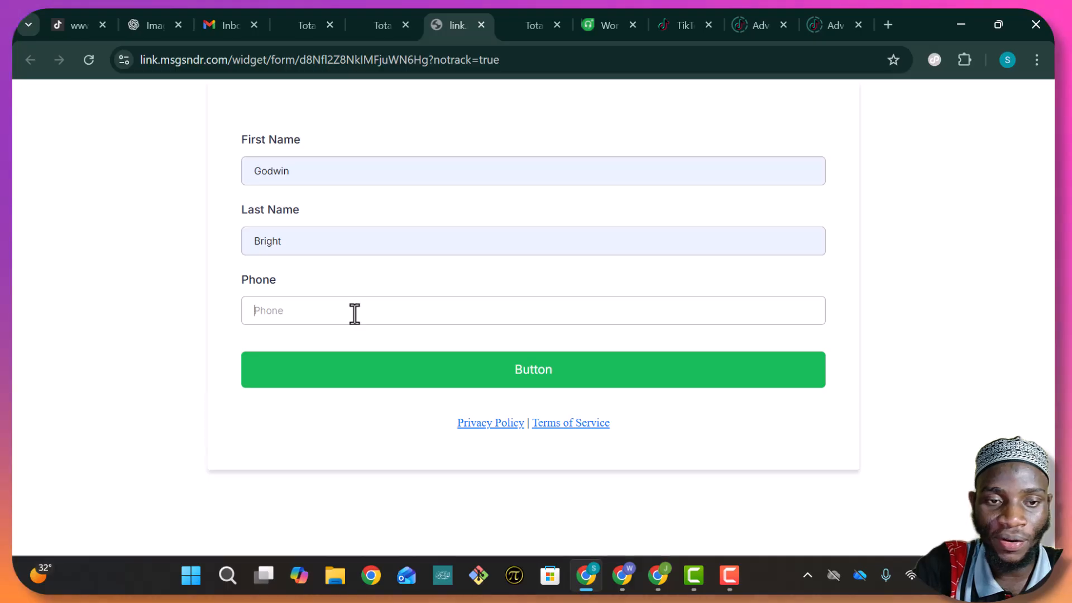
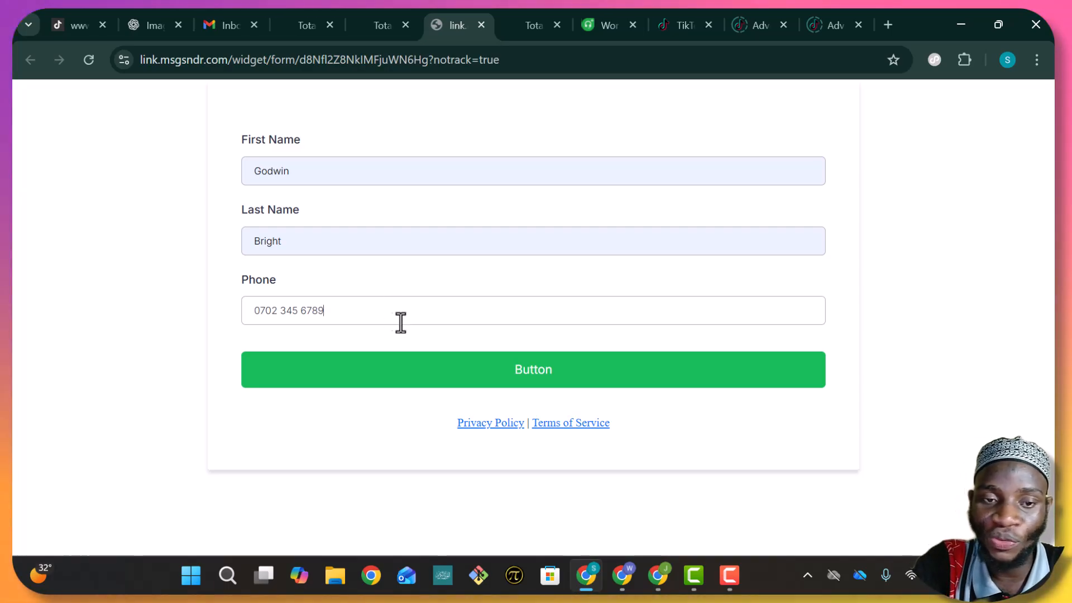
click(477, 370)
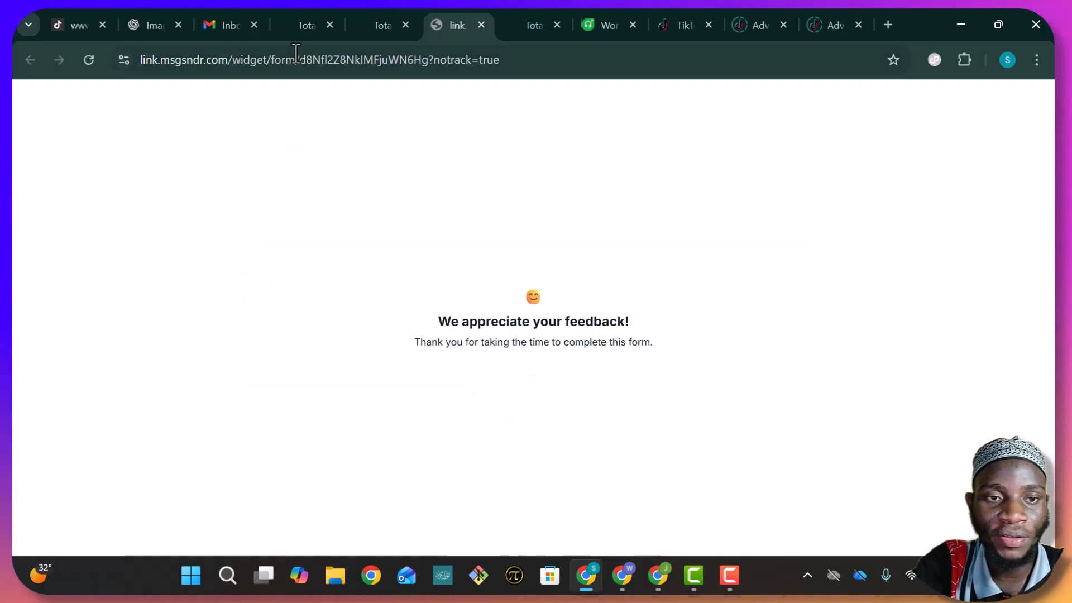
On the opportunities board, drag the resubmitted contact's card from Proposal Sent back to New Lead
click(294, 24)
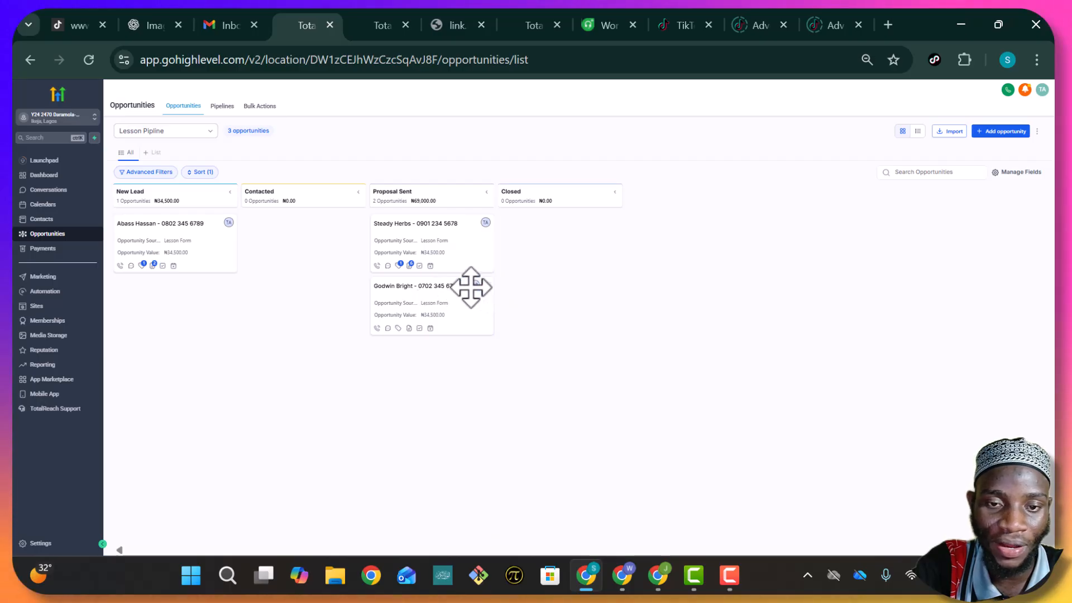
drag(176, 327, 168, 315)
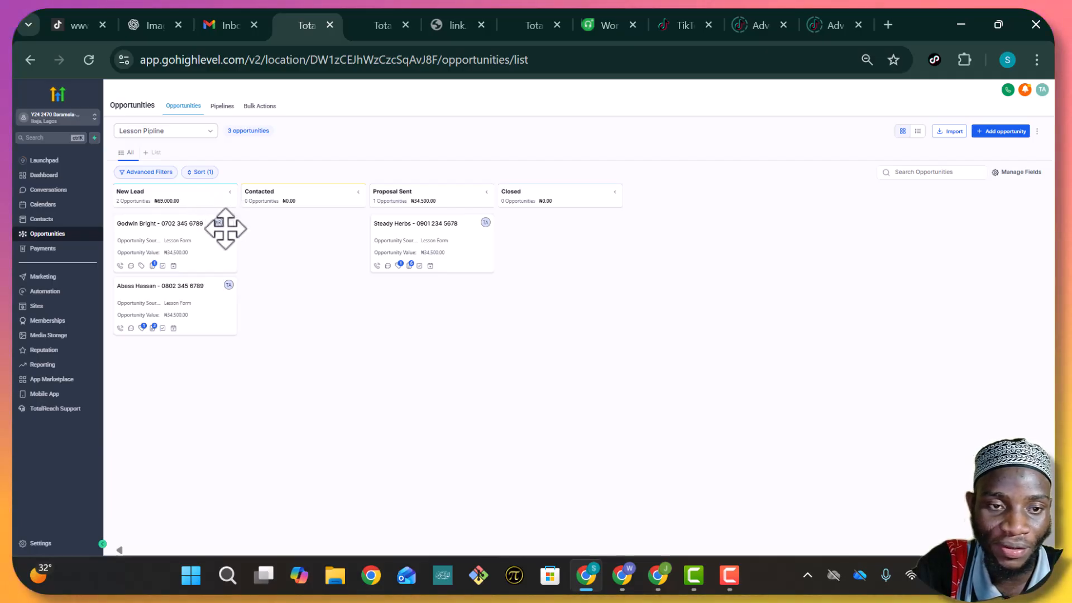
Open the resubmitted opportunity to view its Duplicate Order note, then close the editor
click(154, 264)
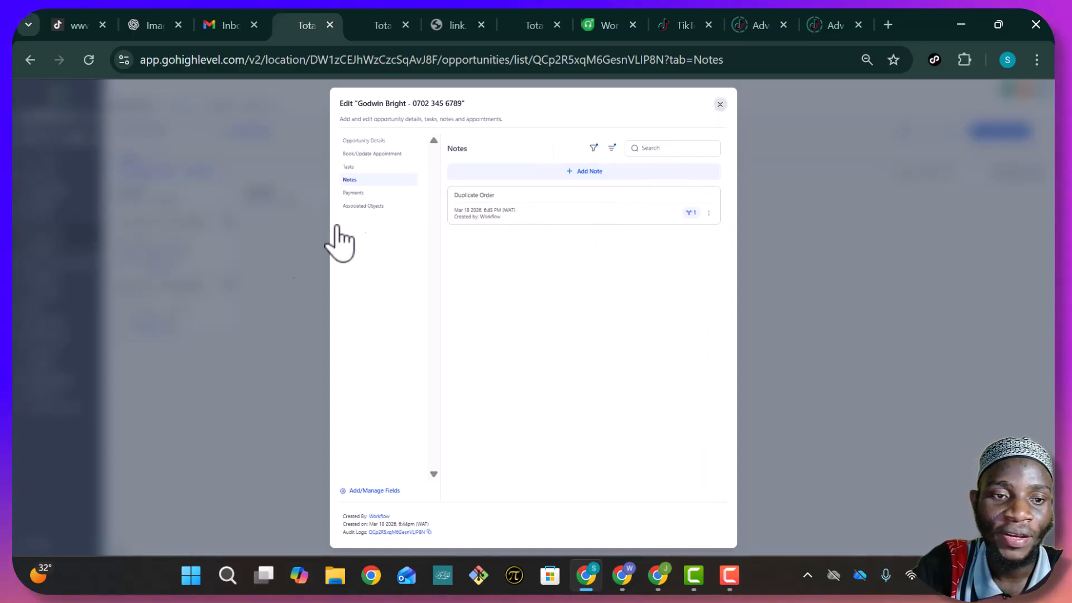
key(Escape)
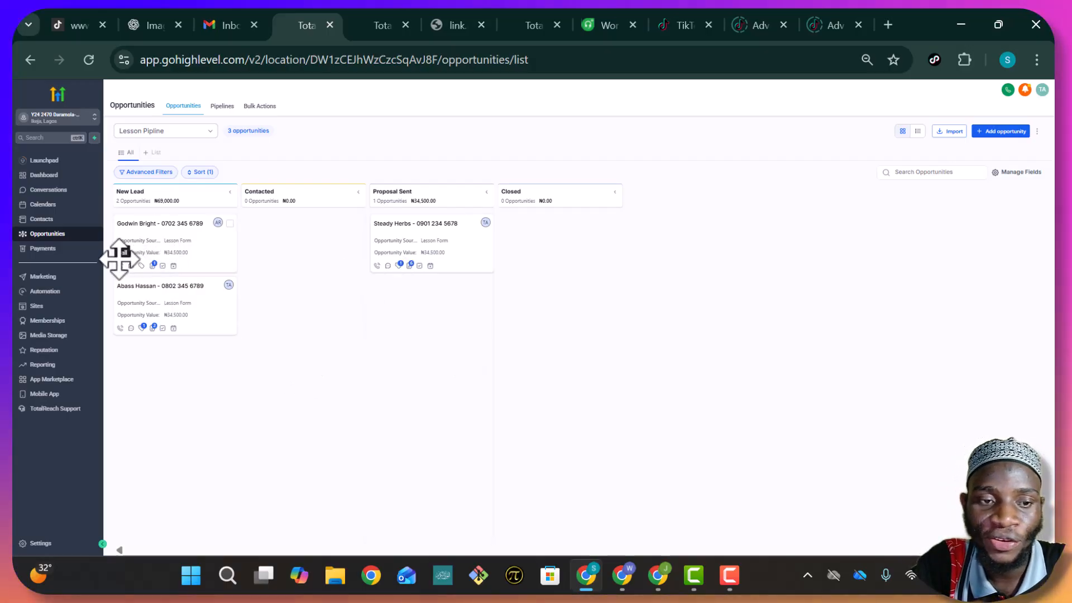
click(155, 266)
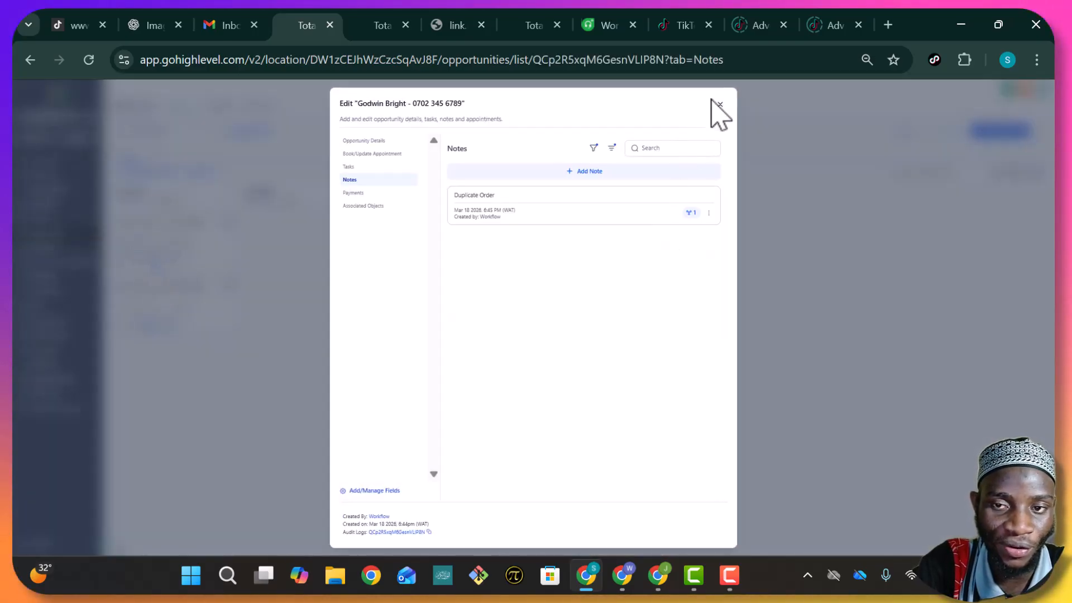
click(719, 105)
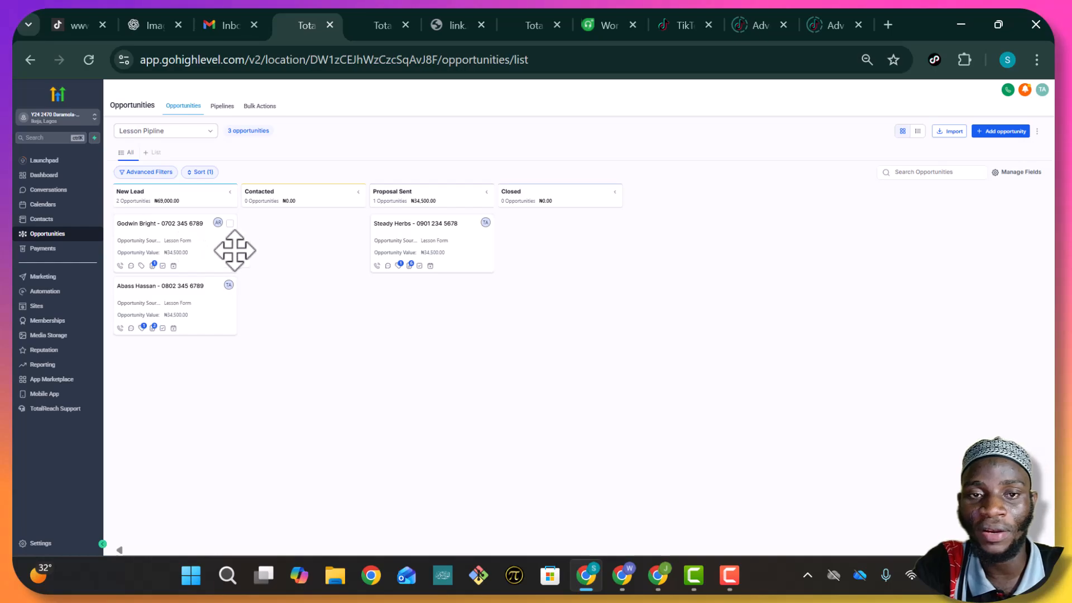
Bring up the 'Reassign duplicated order to the same User' workflow and scroll up to its trigger
click(539, 34)
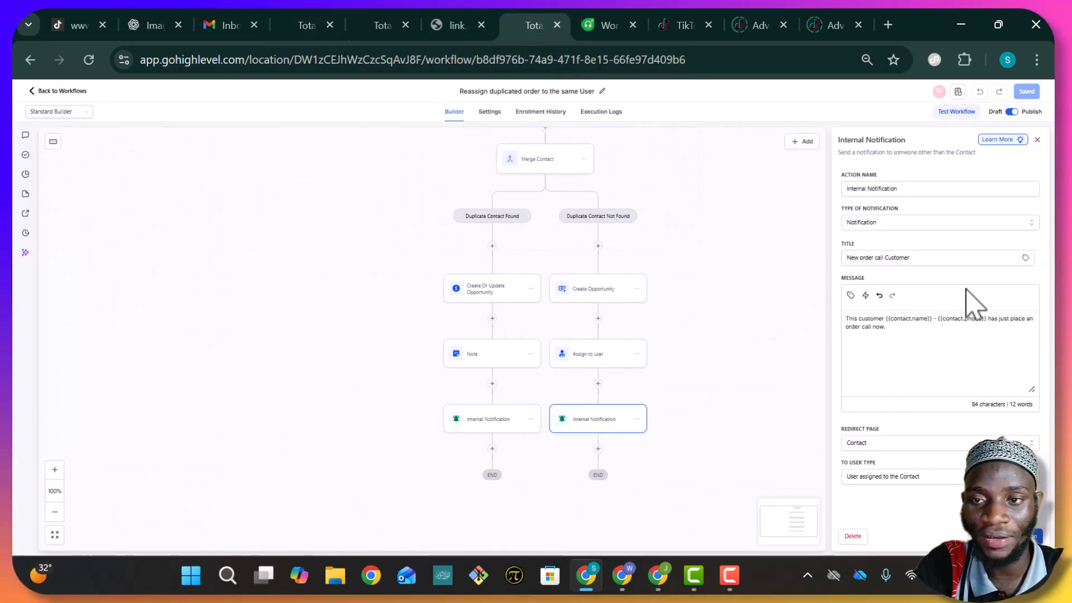
scroll(685, 283, up, 1)
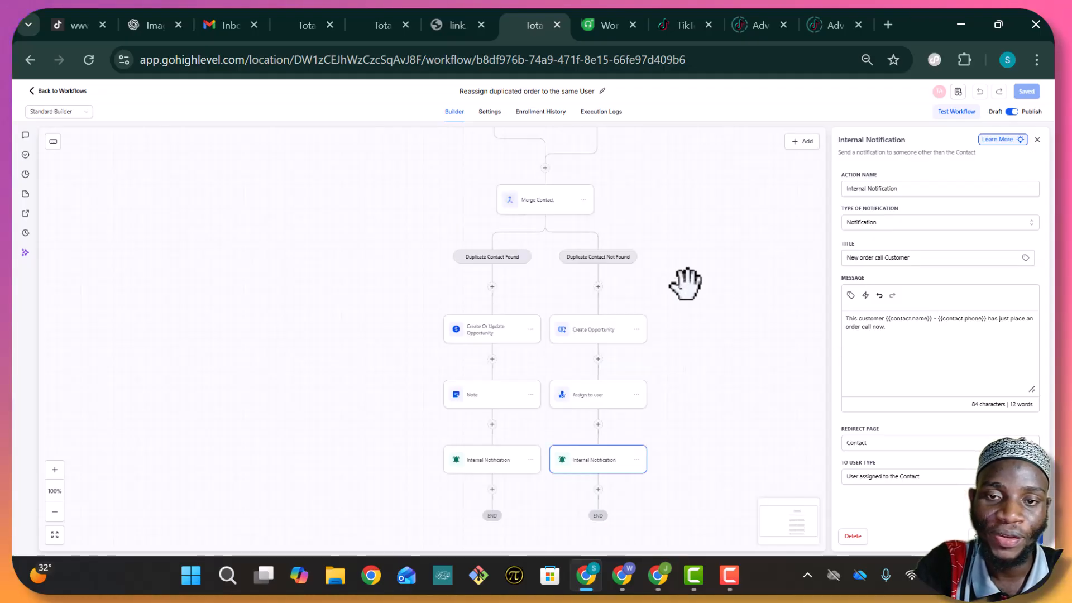
scroll(686, 283, up, 2)
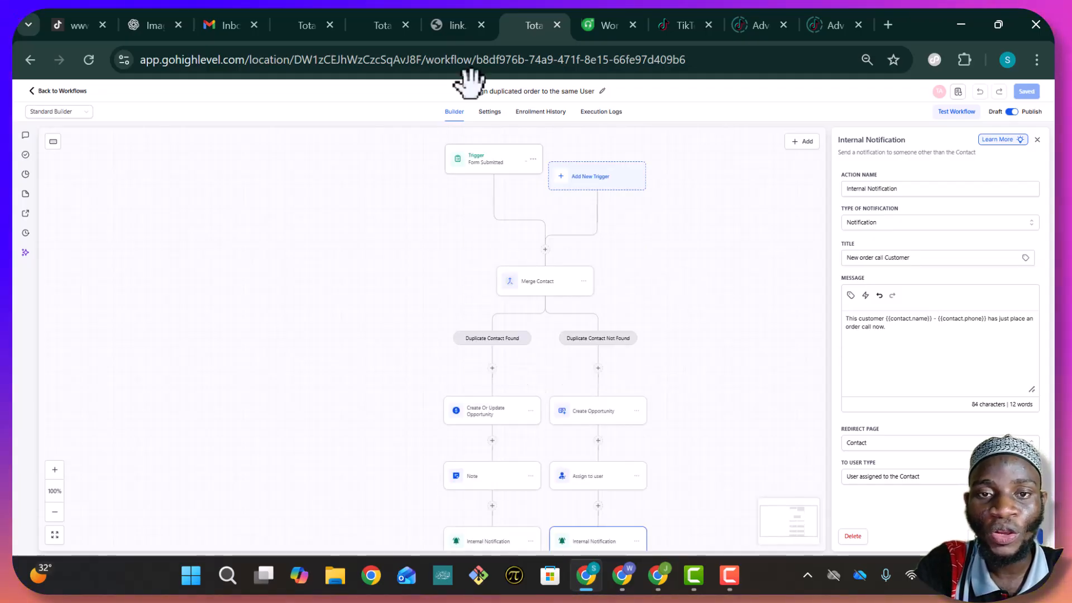
Leave the builder for the Lessons workflow list, briefly checking the forms page
click(35, 92)
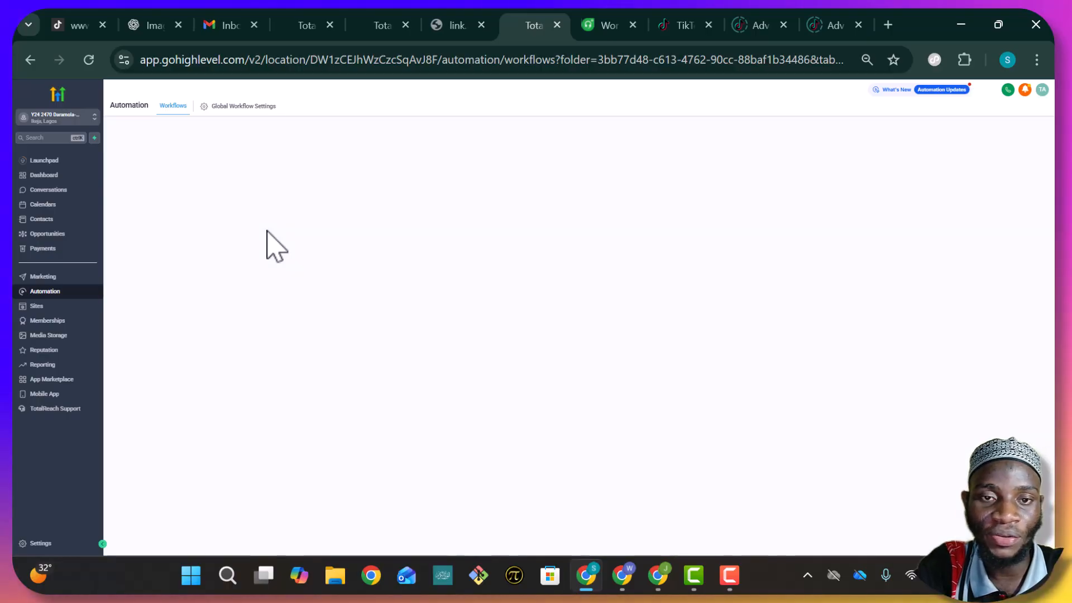
key(ctrl+Page_Up)
key(ctrl+Page_Up)
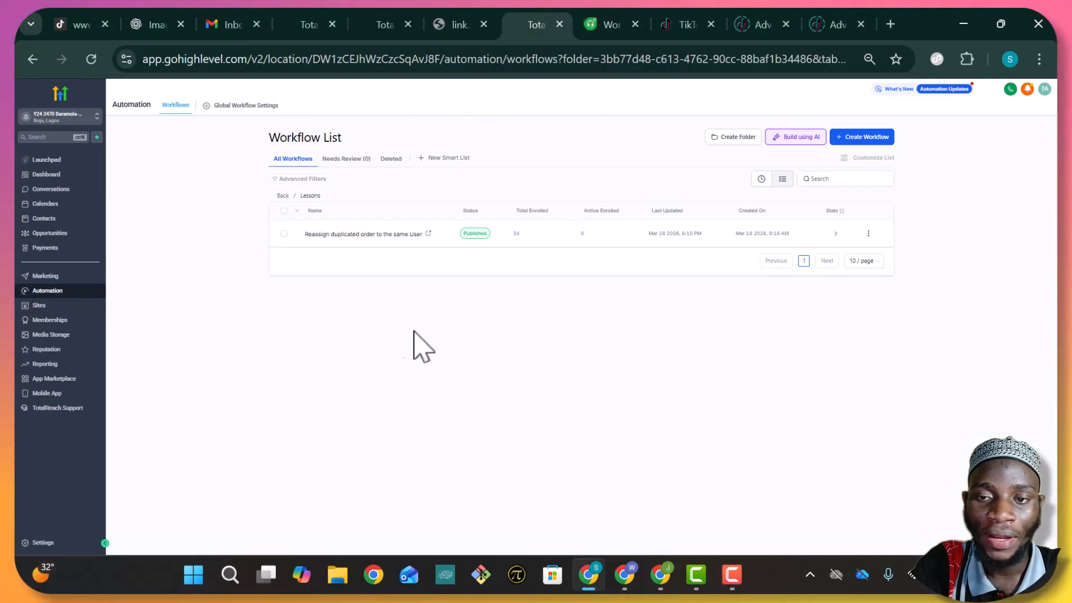
Create a workflow from scratch and title it 'Duplicate Order', removing the extra r
click(868, 142)
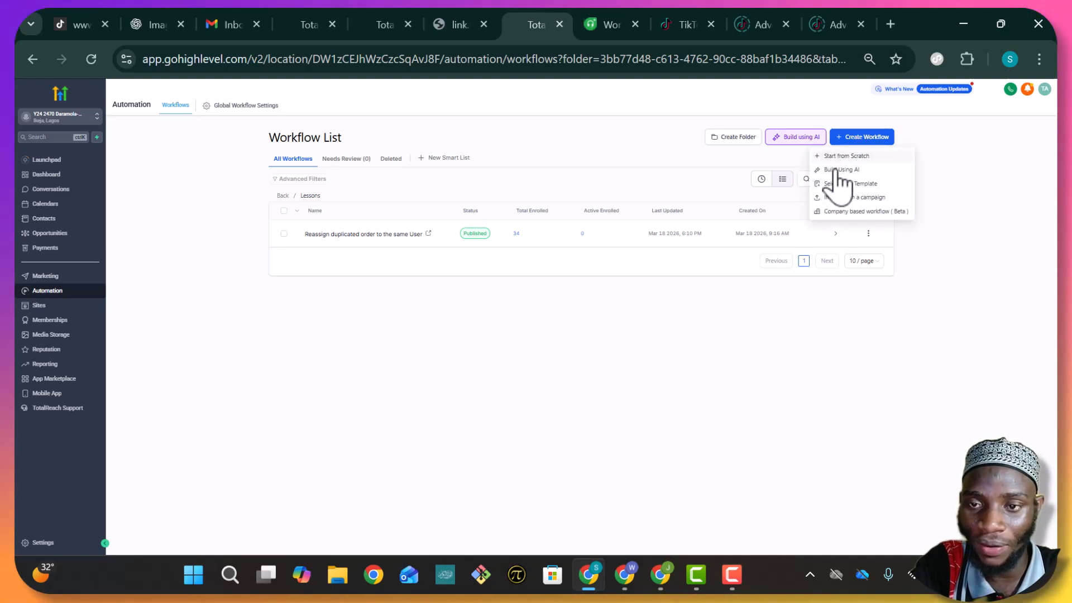
click(842, 157)
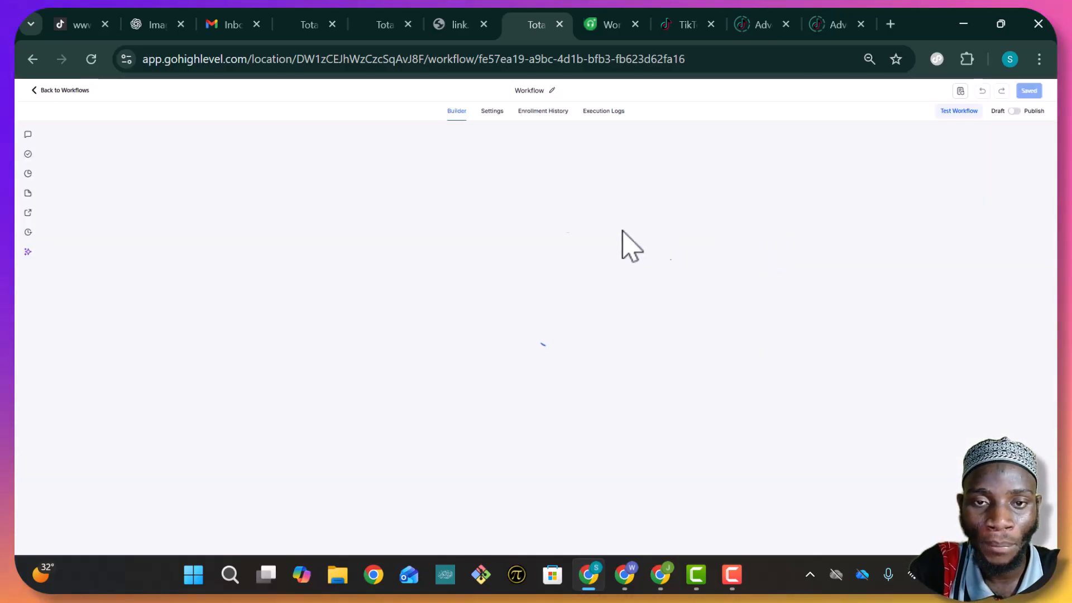
click(559, 92)
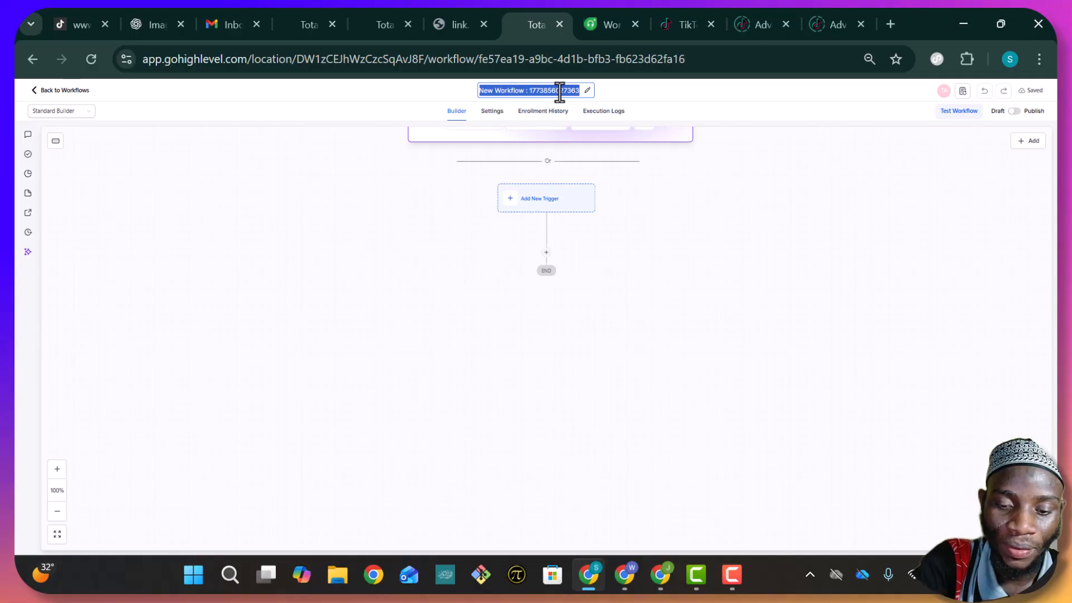
text(Du)
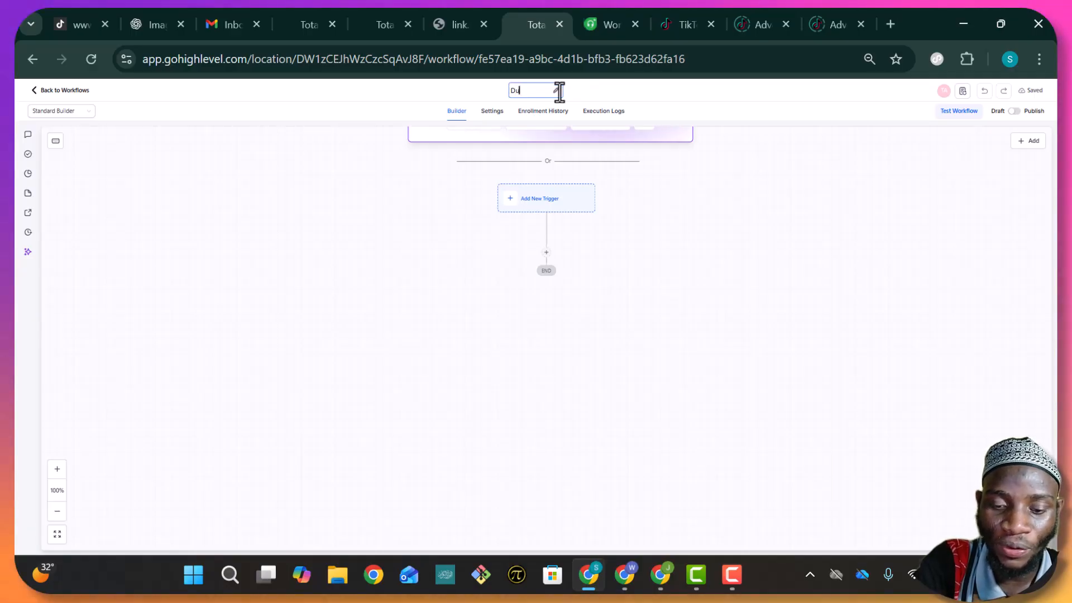
text(plicate)
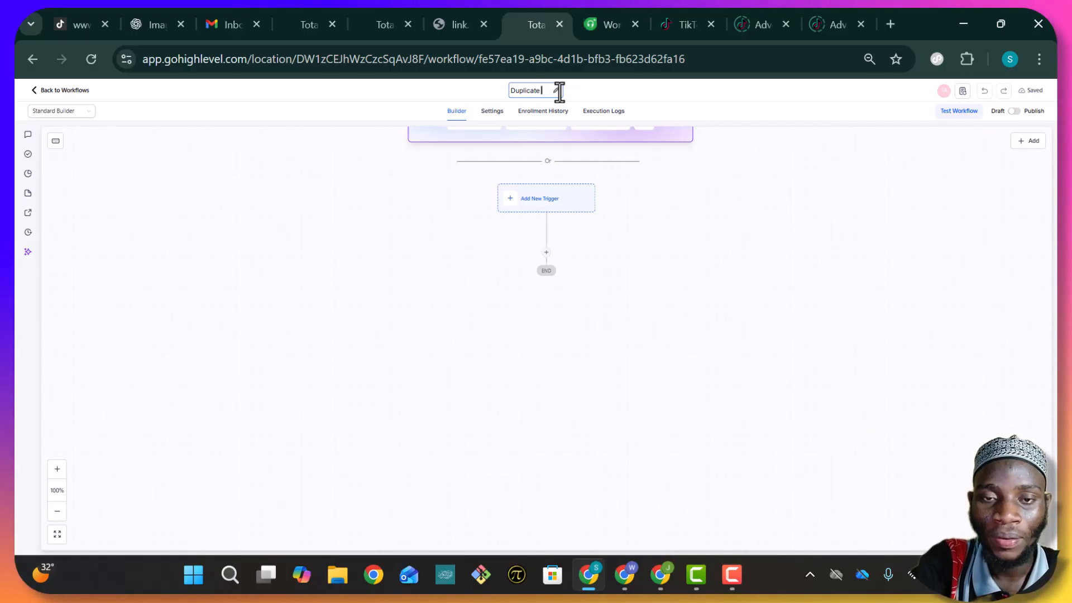
text( Or)
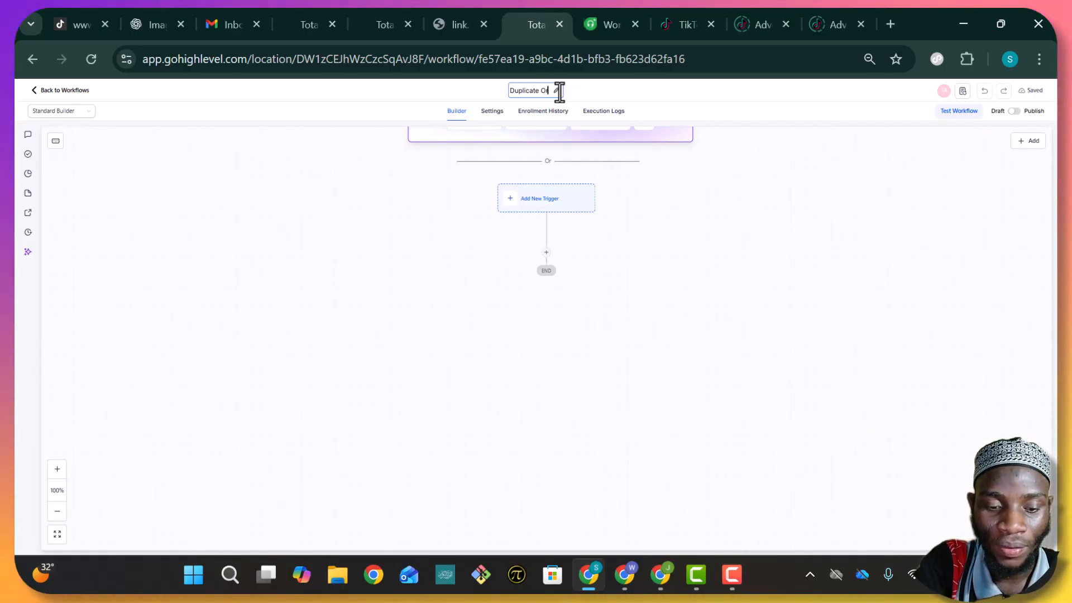
text(derr)
key(BackSpace)
click(627, 84)
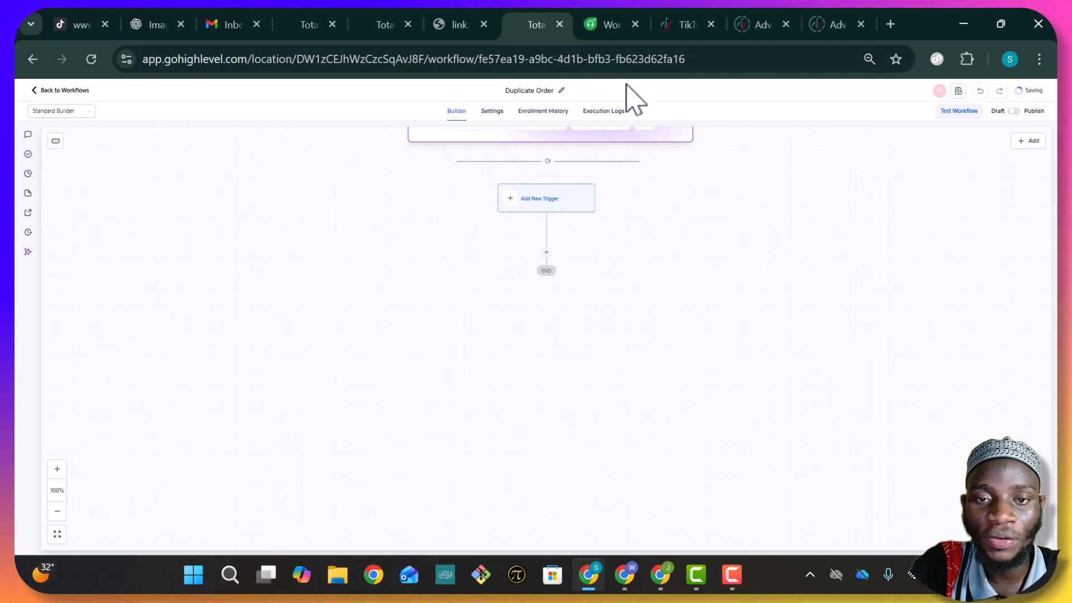
click(549, 201)
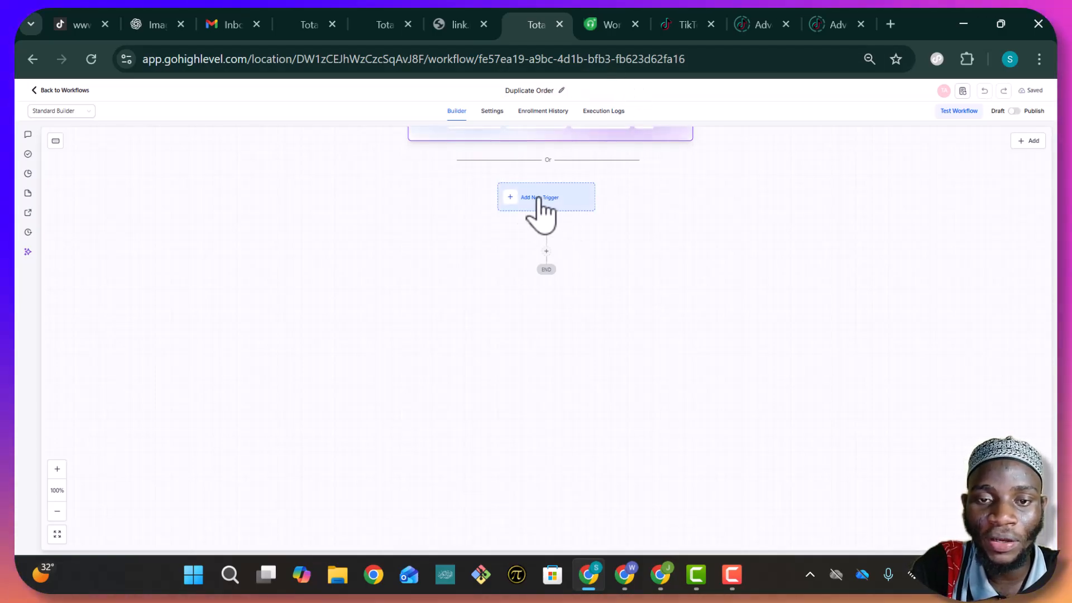
Add a Form Submitted trigger filtered to Form is YTT and save it
click(513, 200)
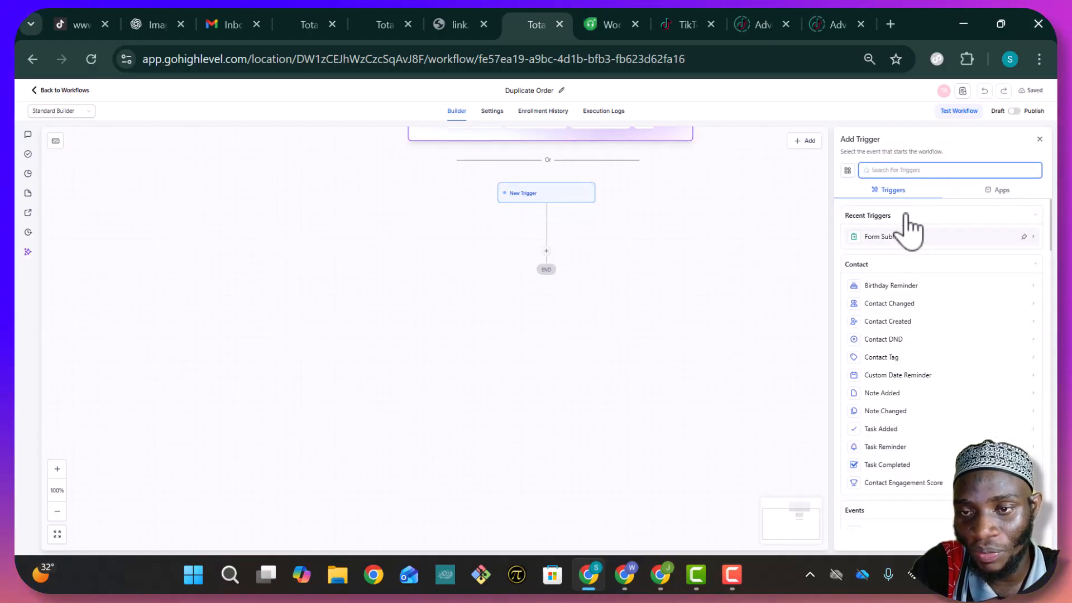
text(for)
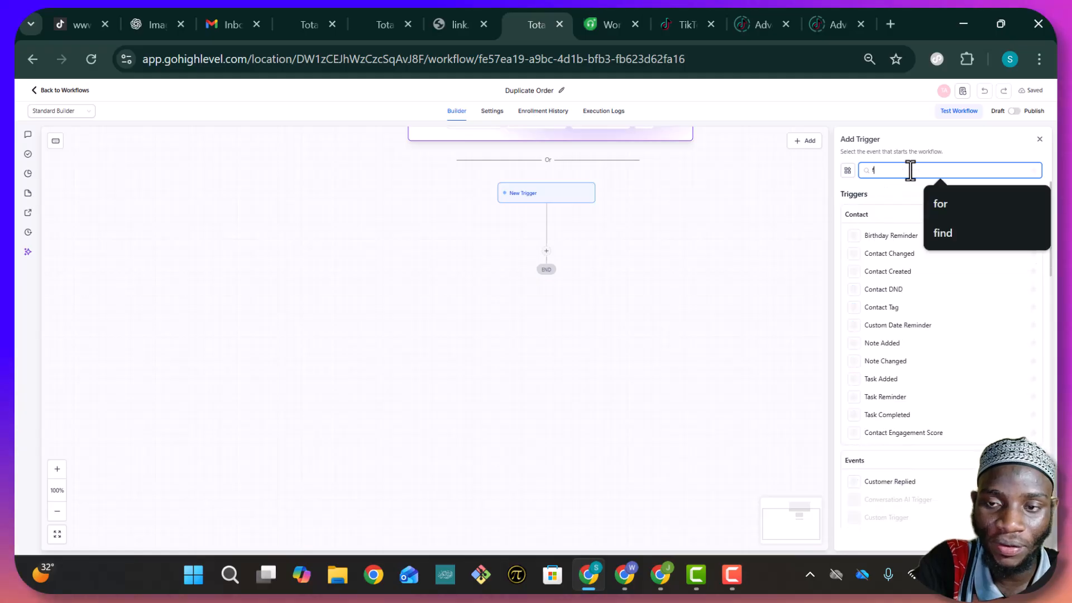
click(1034, 170)
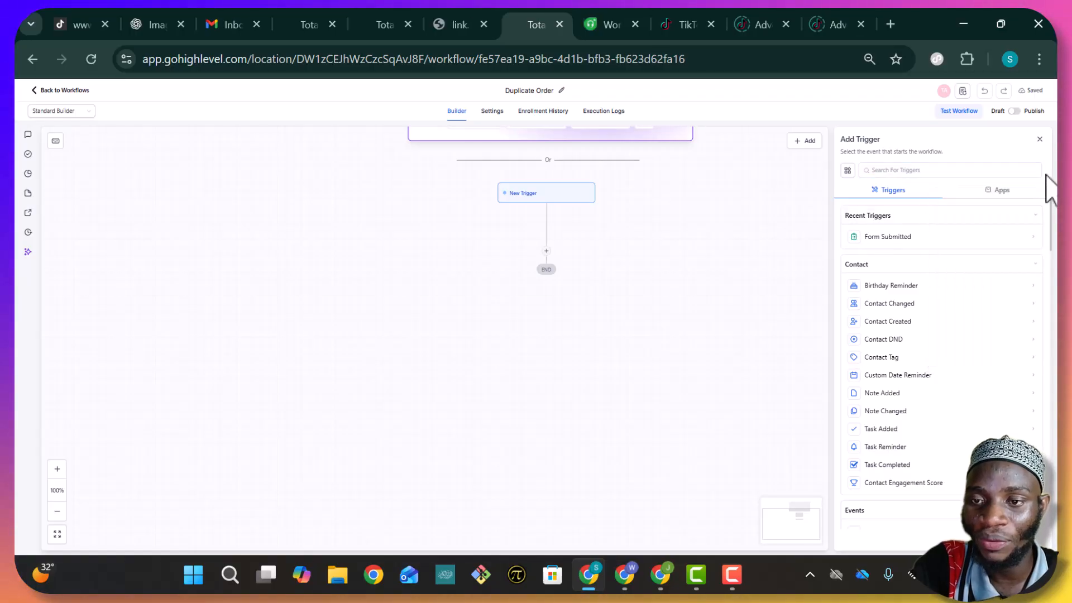
click(904, 171)
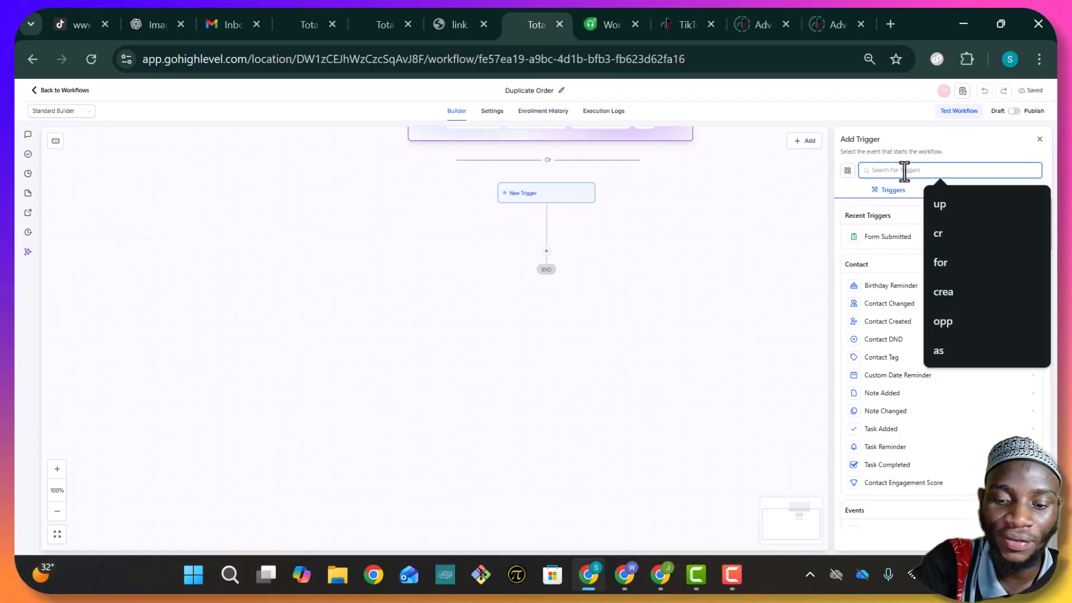
text(for)
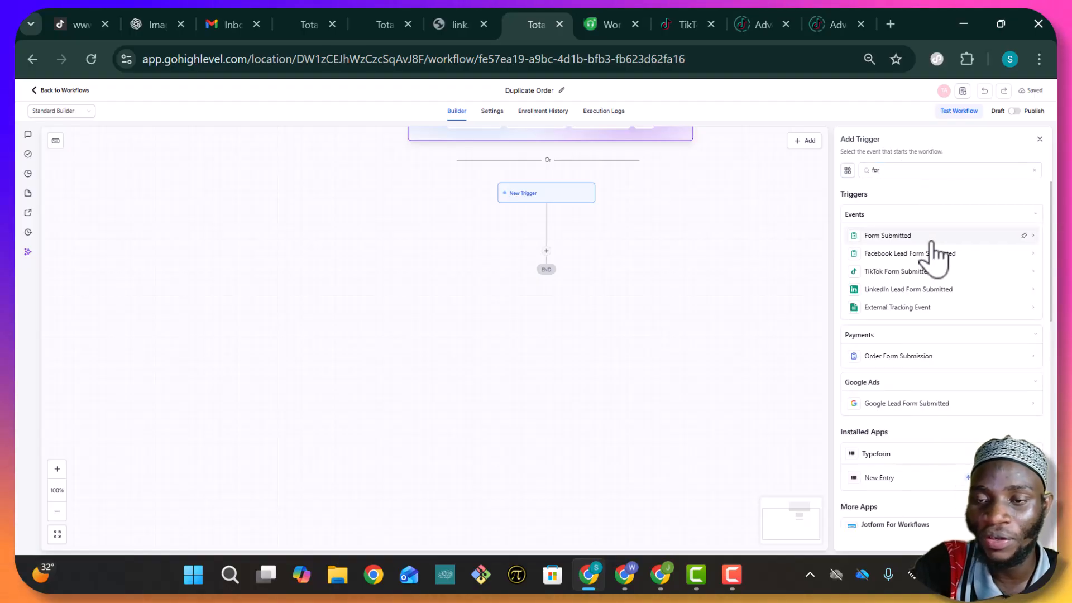
click(931, 237)
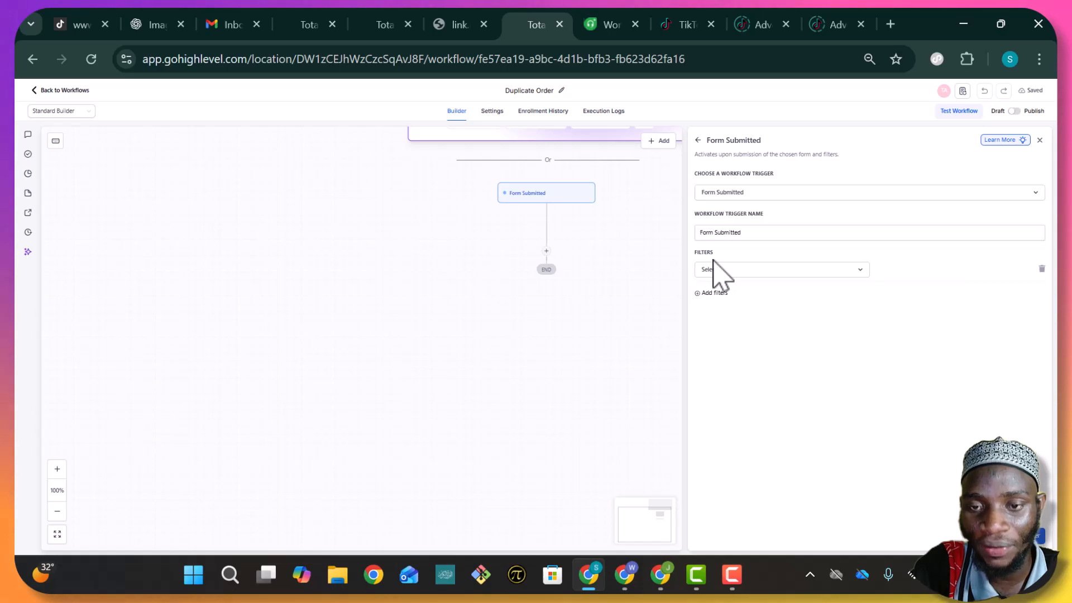
click(736, 271)
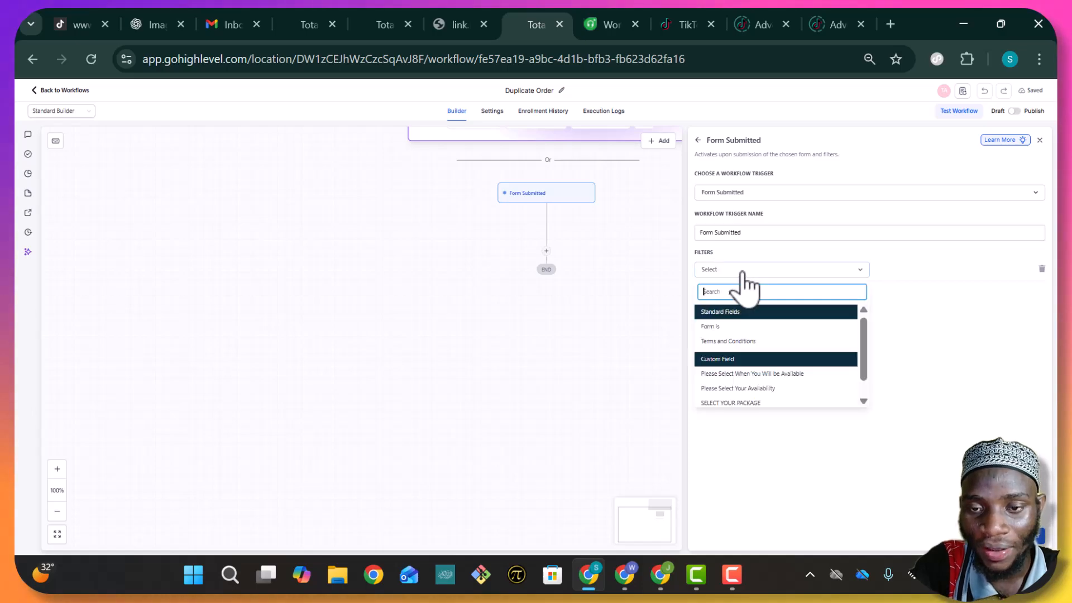
click(746, 328)
click(965, 271)
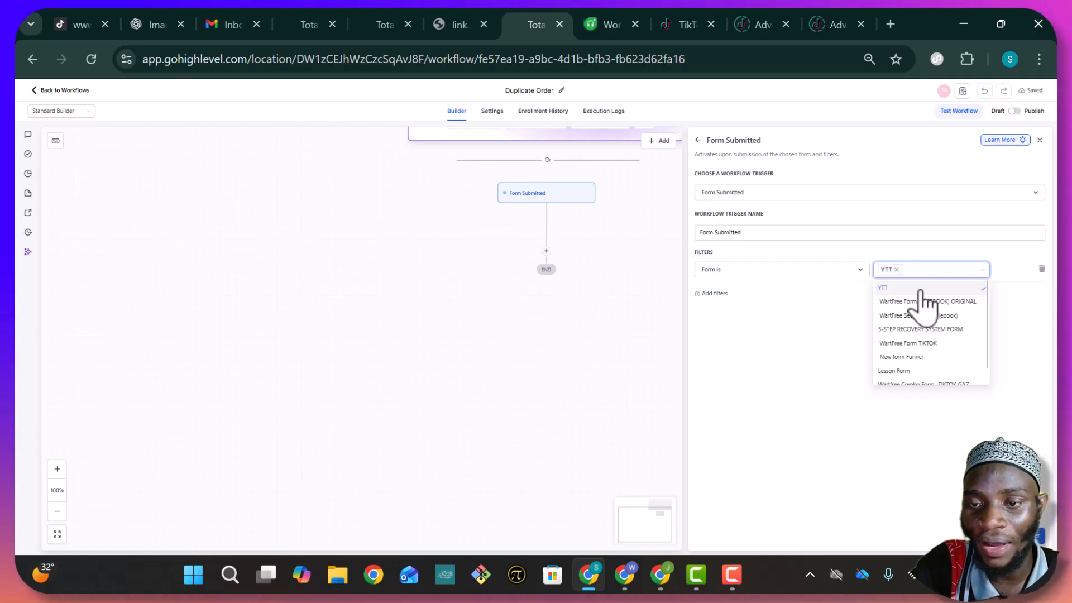
click(813, 363)
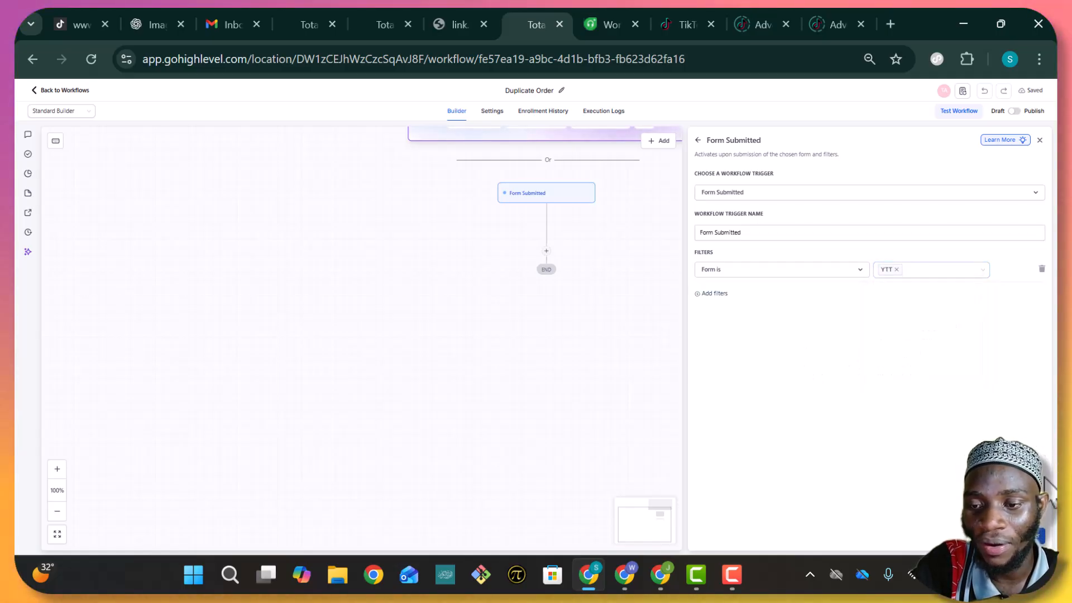
click(1036, 536)
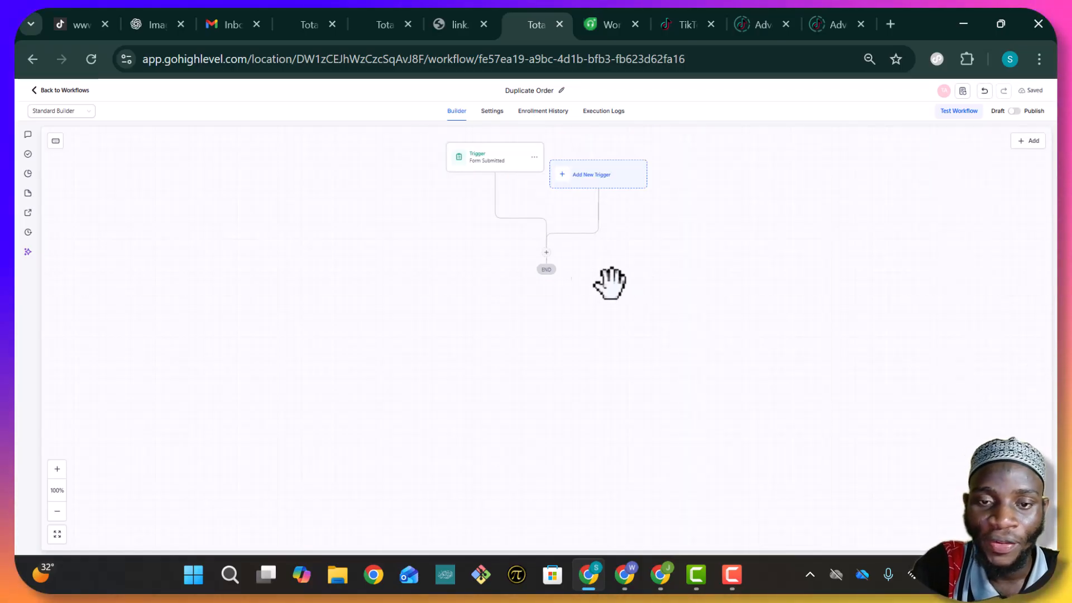
Add a Merge Contact step matching by Phone Number, save it, and begin a Not Found action
click(545, 252)
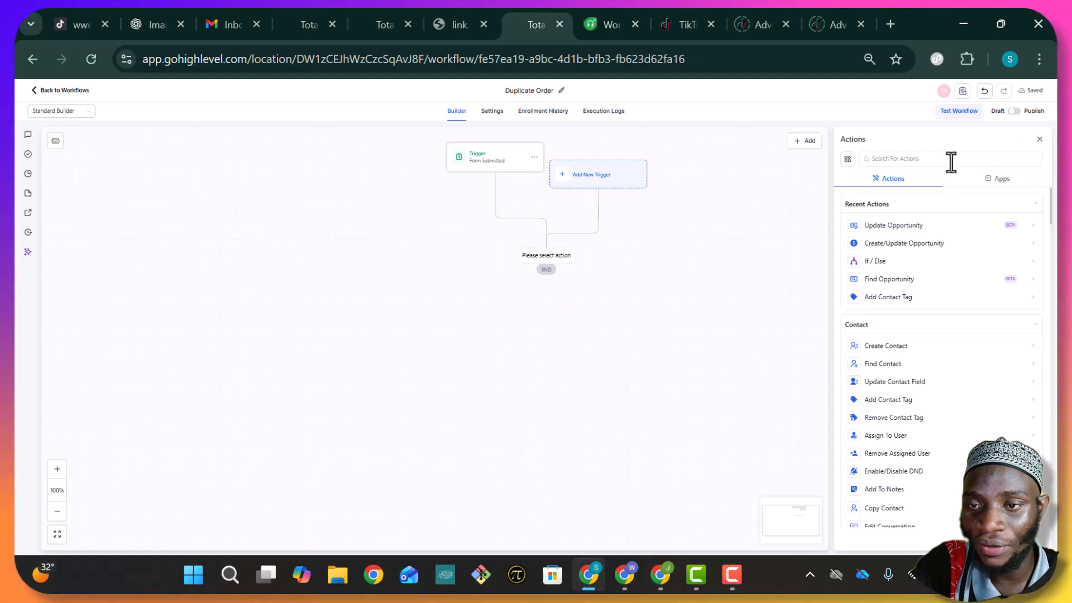
click(950, 160)
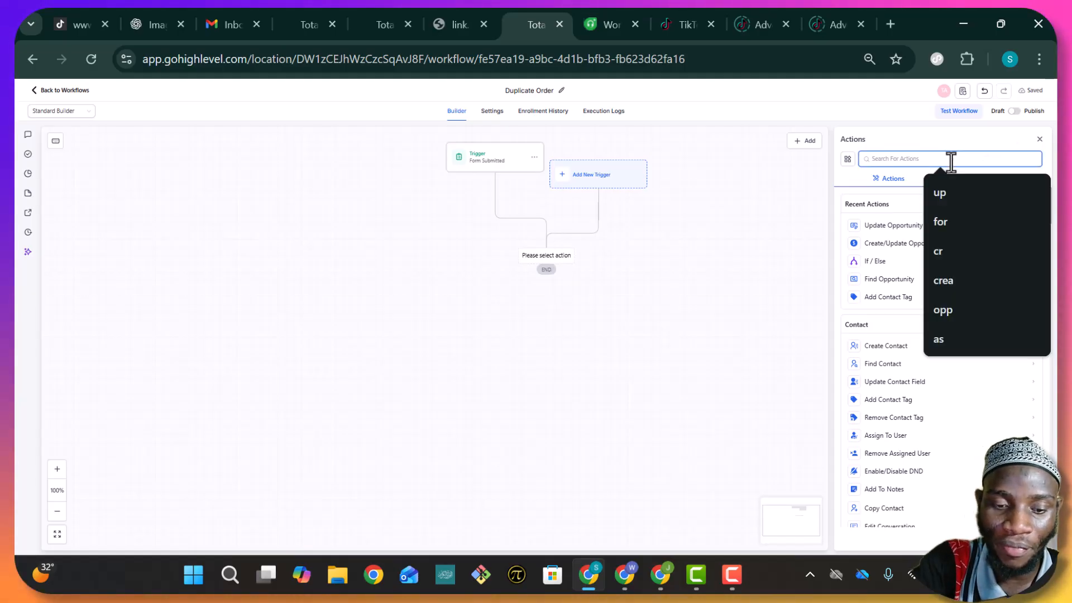
text(mer)
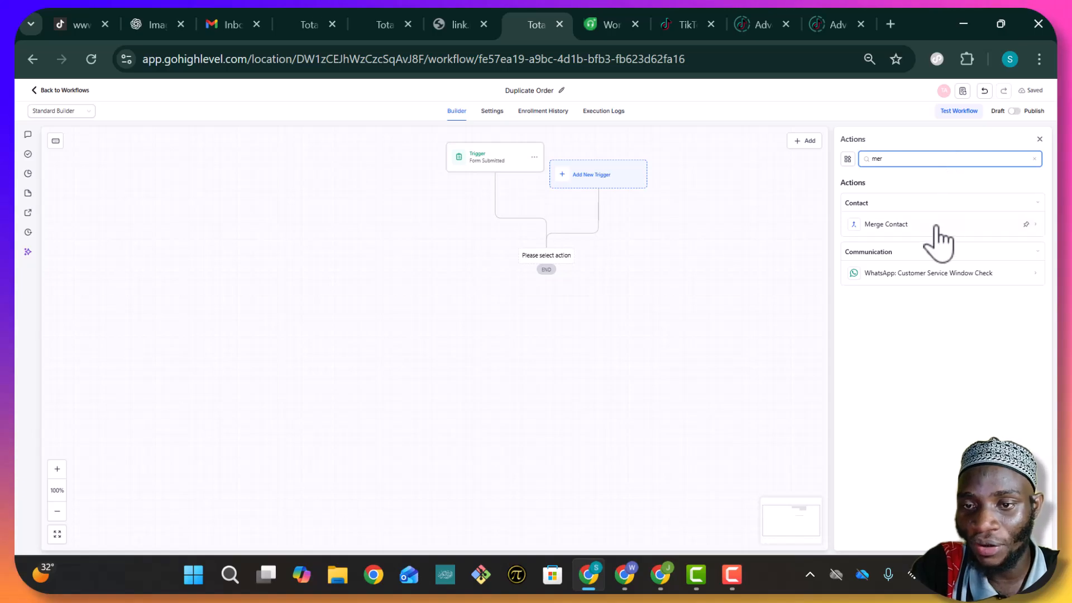
click(912, 224)
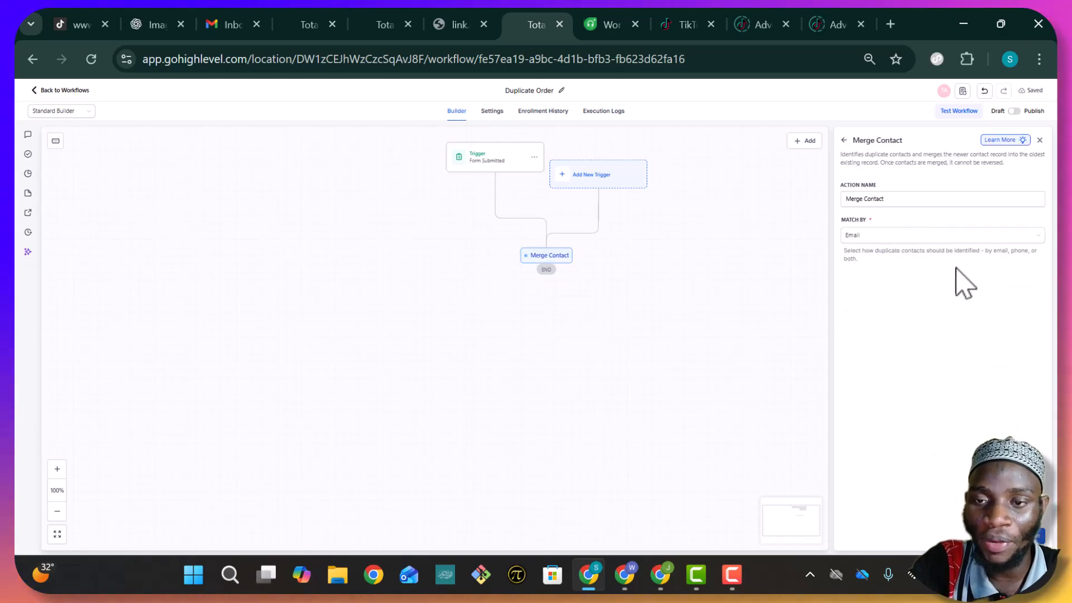
click(910, 236)
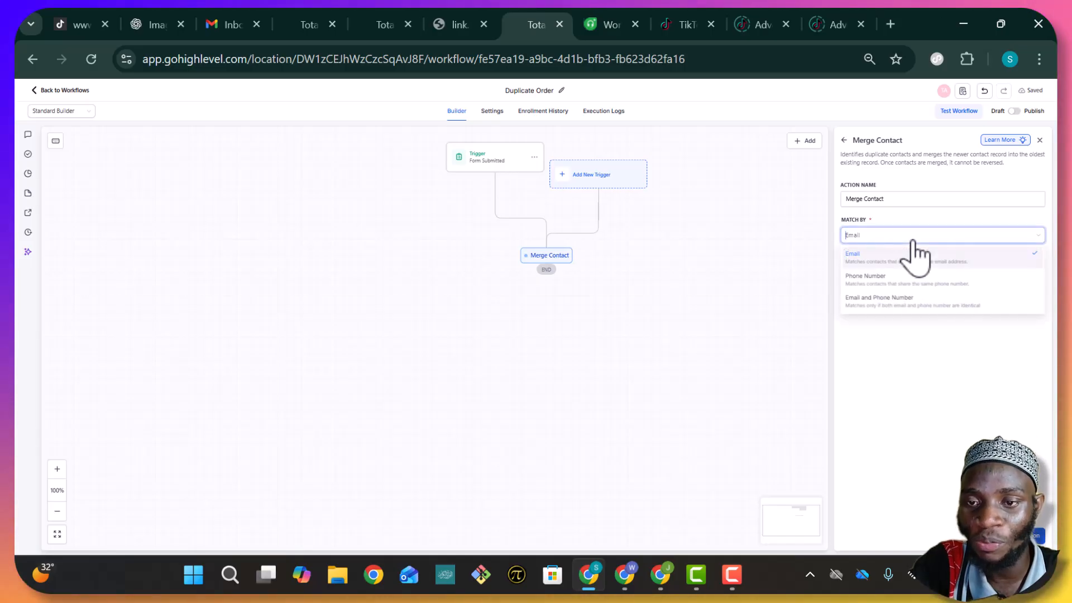
click(897, 278)
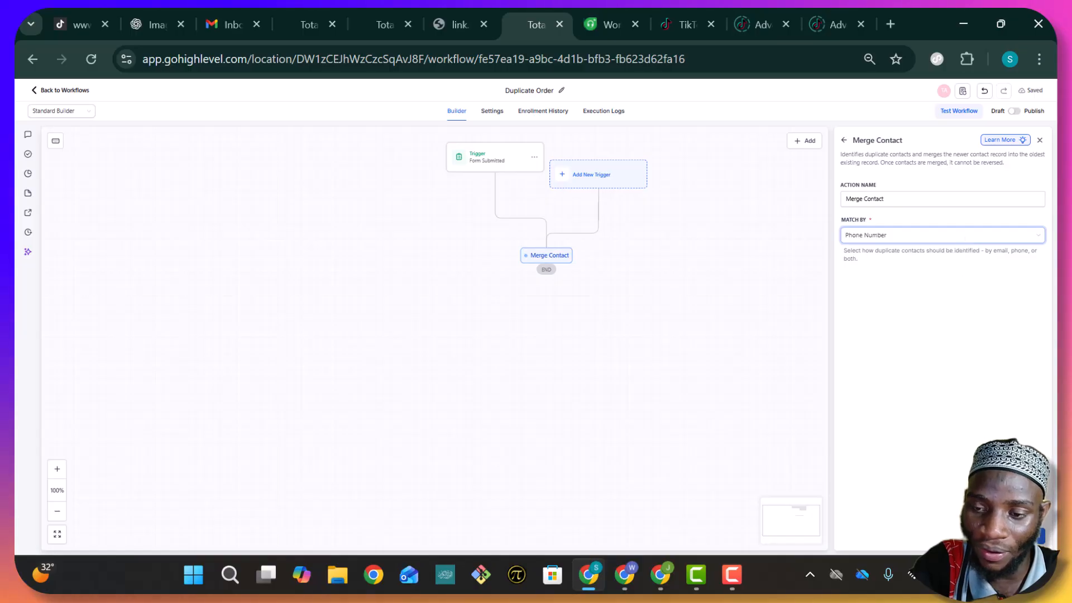
click(1041, 537)
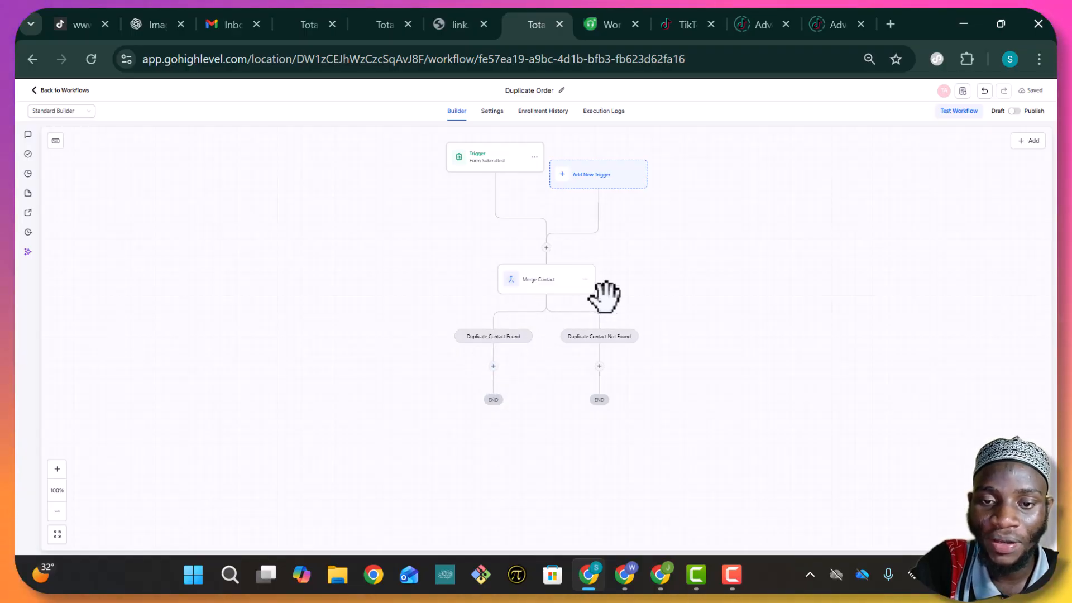
click(599, 367)
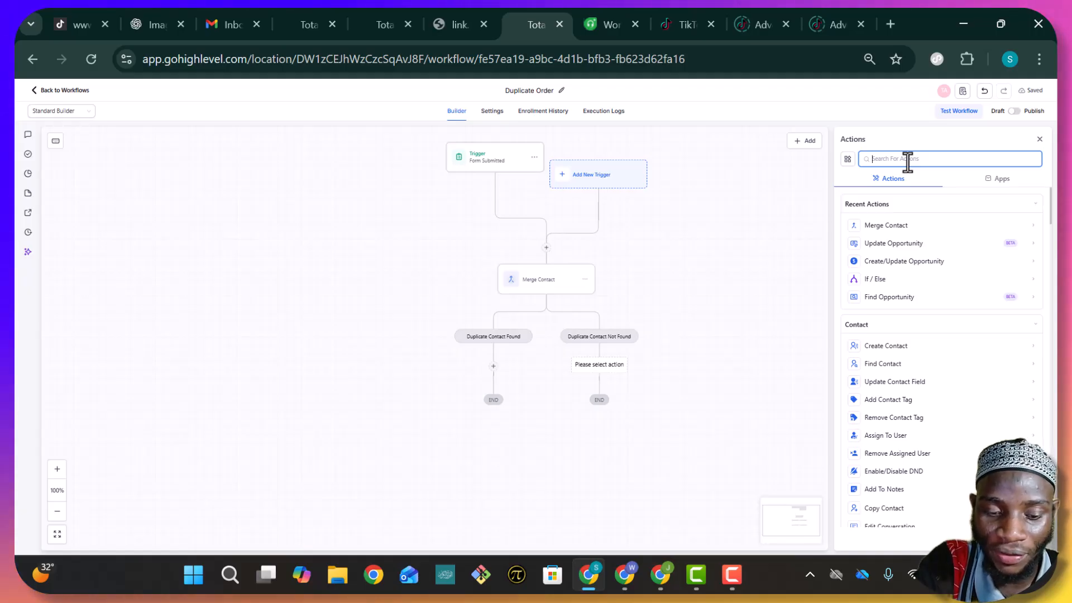
Add a Create Opportunity action to the Not Found branch with an Opportunity Name field
text(cre)
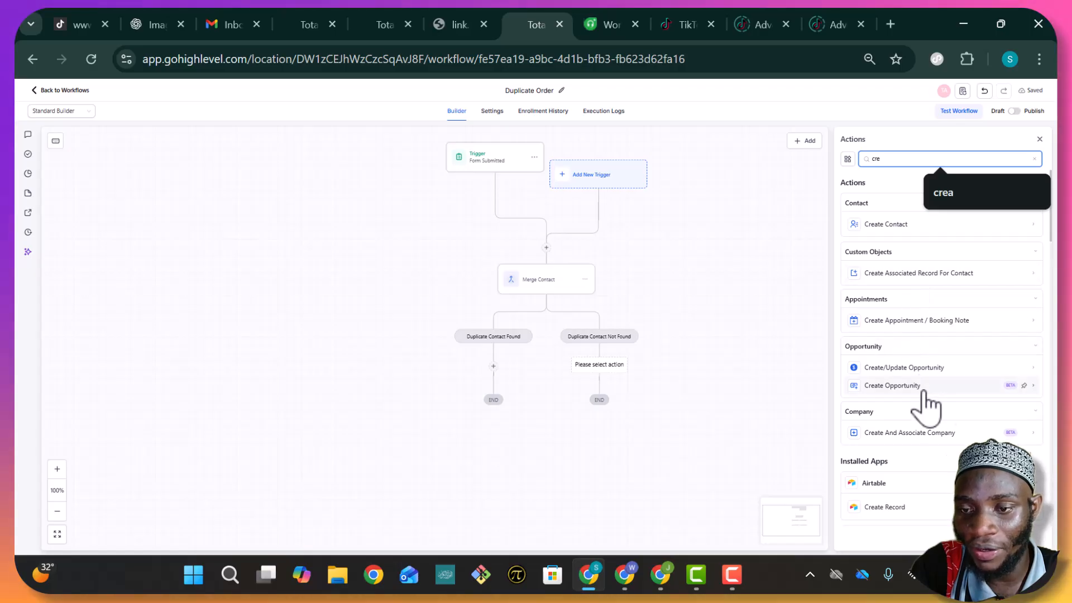
click(893, 385)
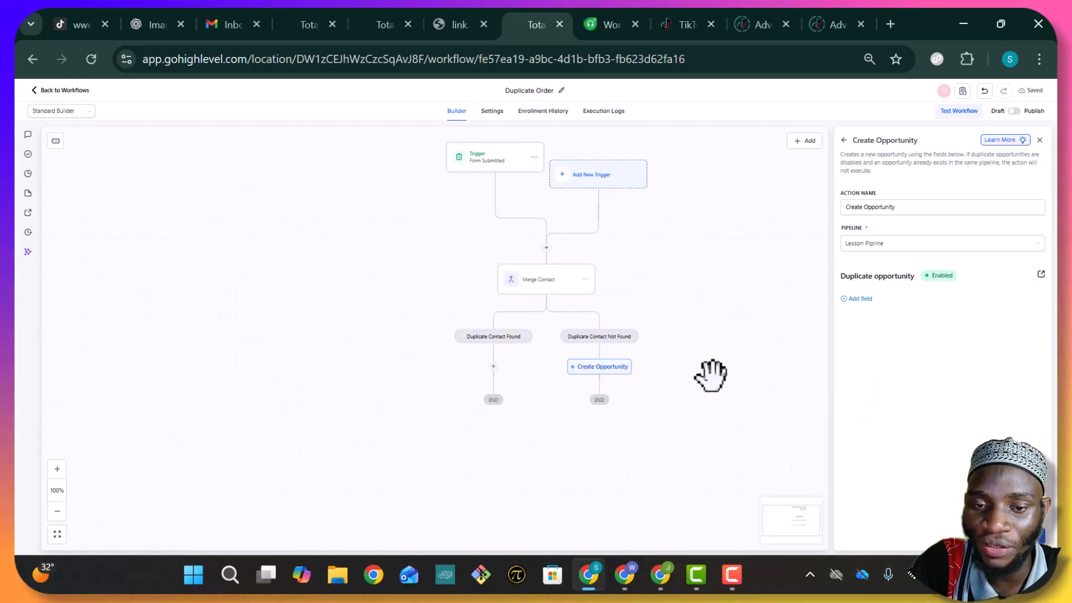
click(856, 299)
click(891, 310)
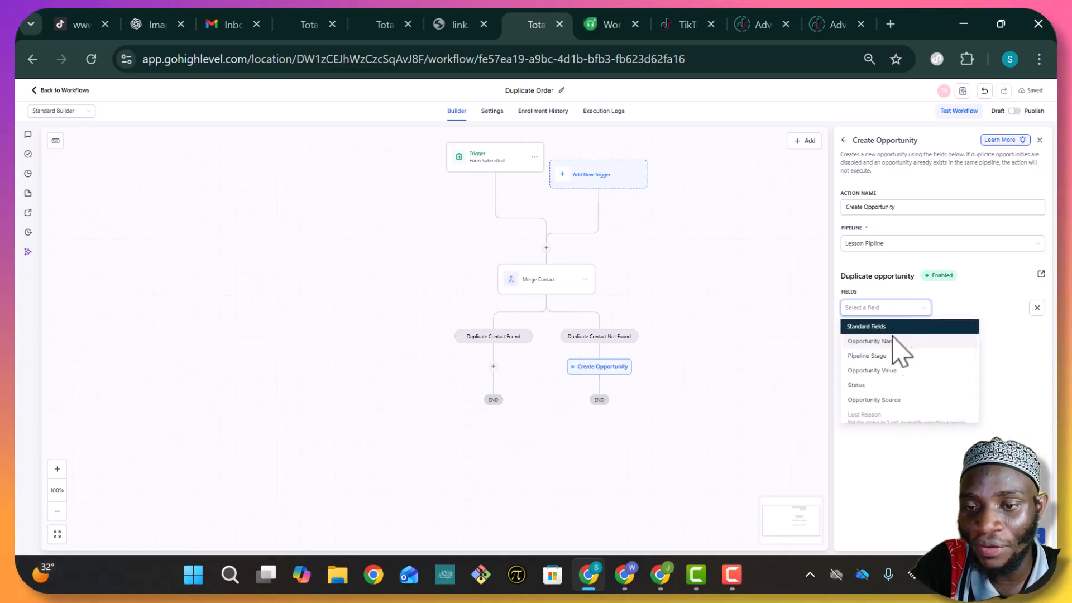
click(893, 342)
Fill the opportunity name with the contact's full name plus another contact value
click(900, 311)
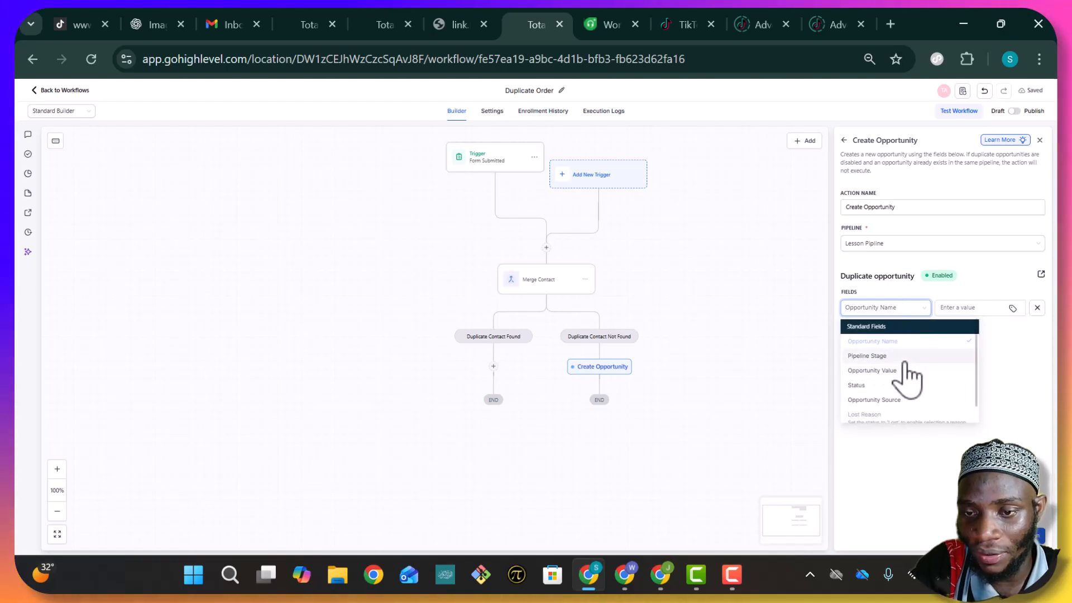
scroll(910, 399, down, 1)
scroll(910, 392, up, 1)
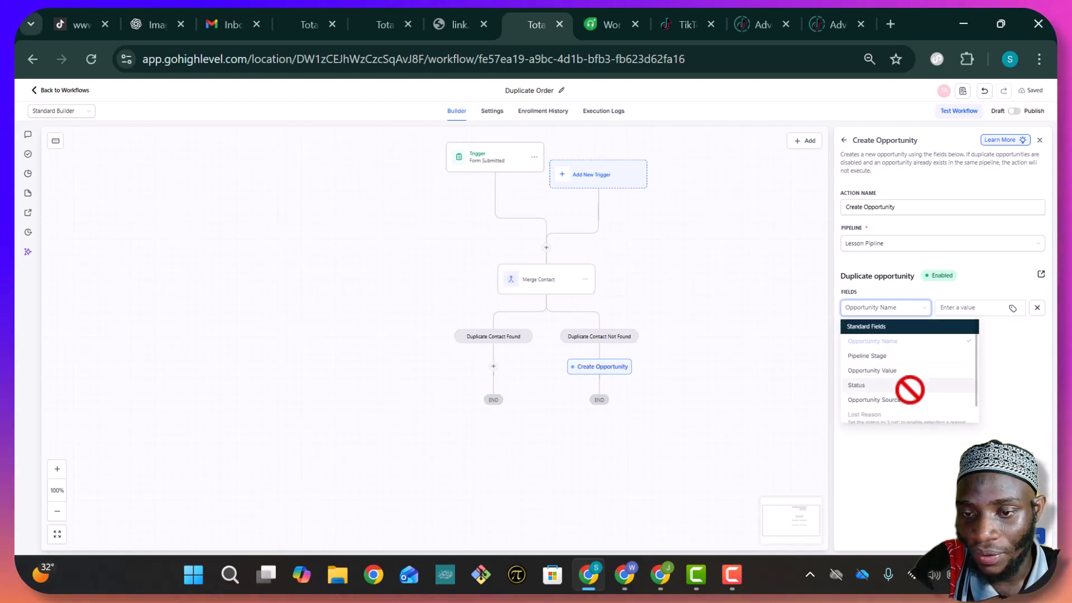
scroll(910, 391, down, 1)
scroll(910, 407, up, 1)
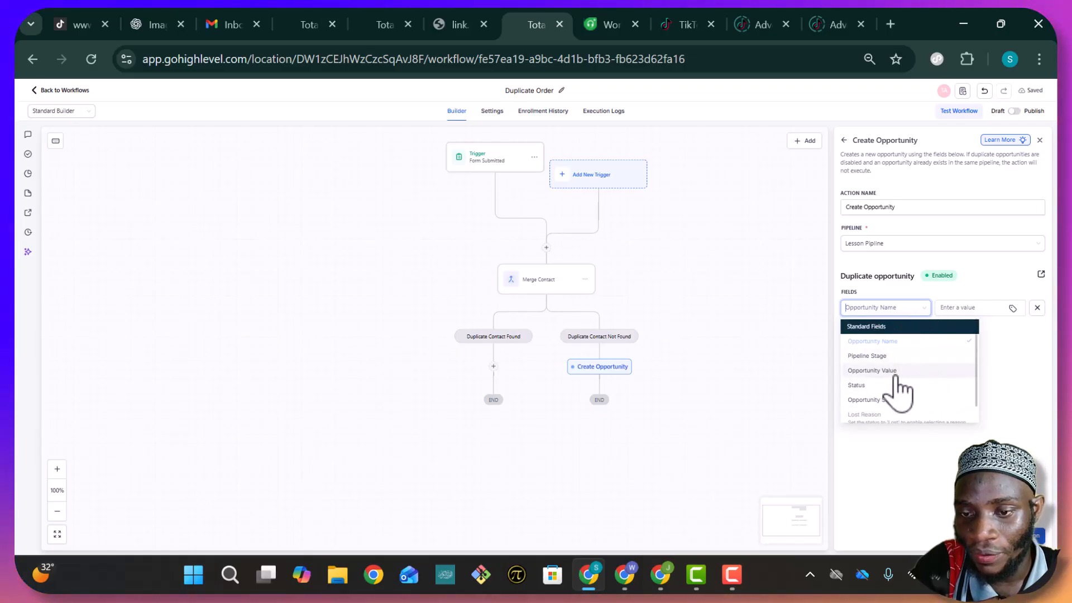
click(995, 308)
click(1012, 308)
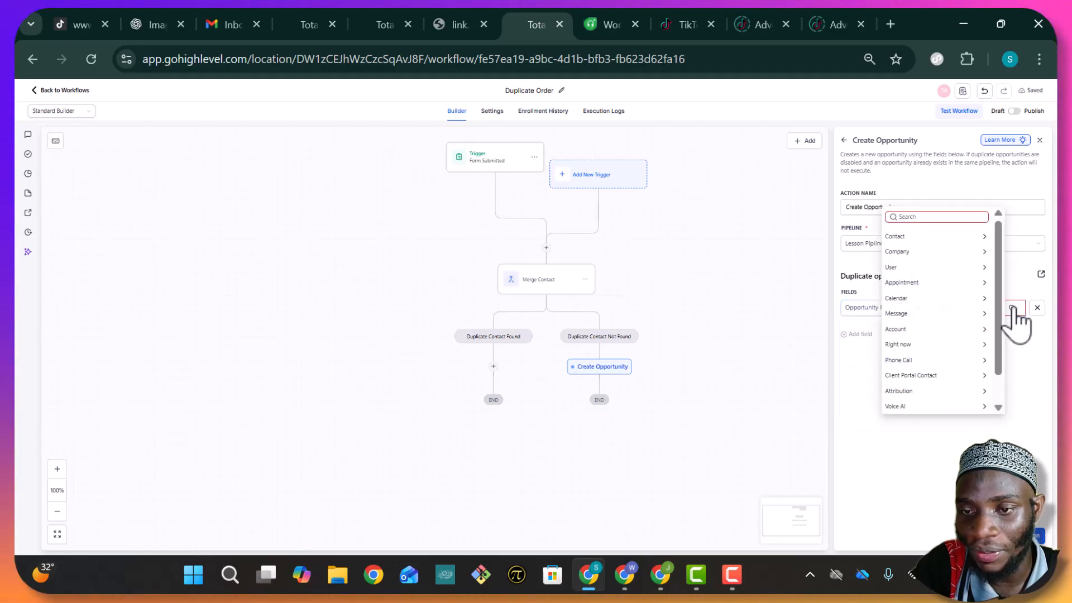
click(918, 236)
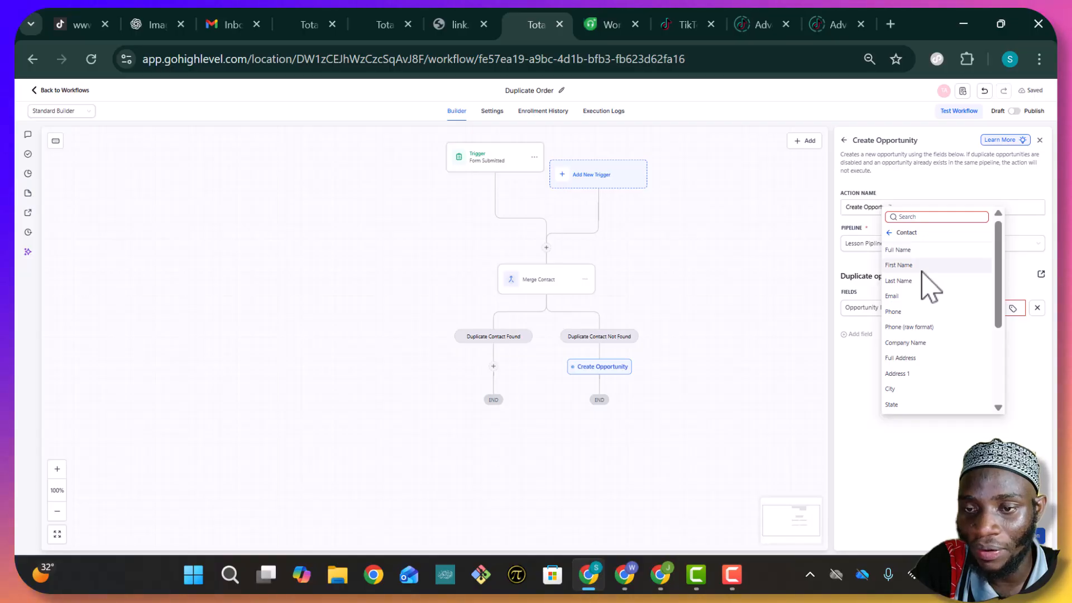
click(930, 251)
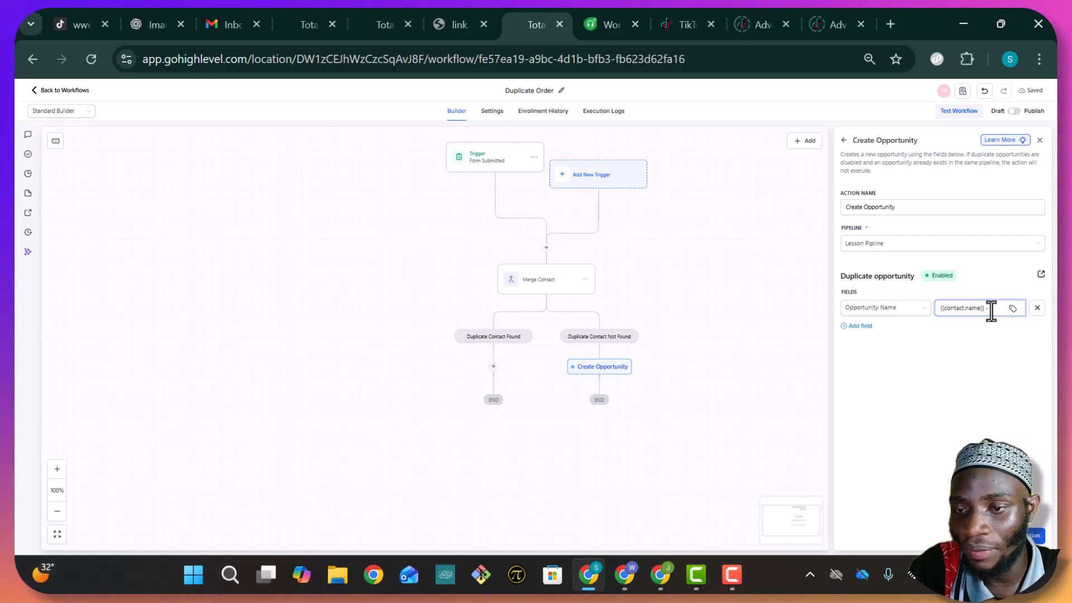
click(1012, 308)
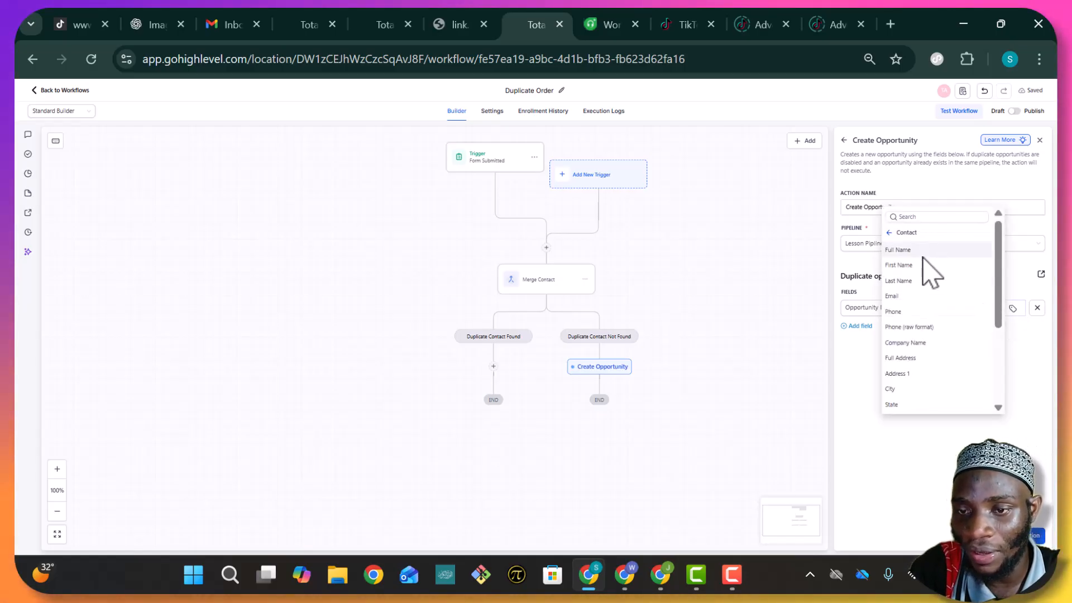
click(919, 310)
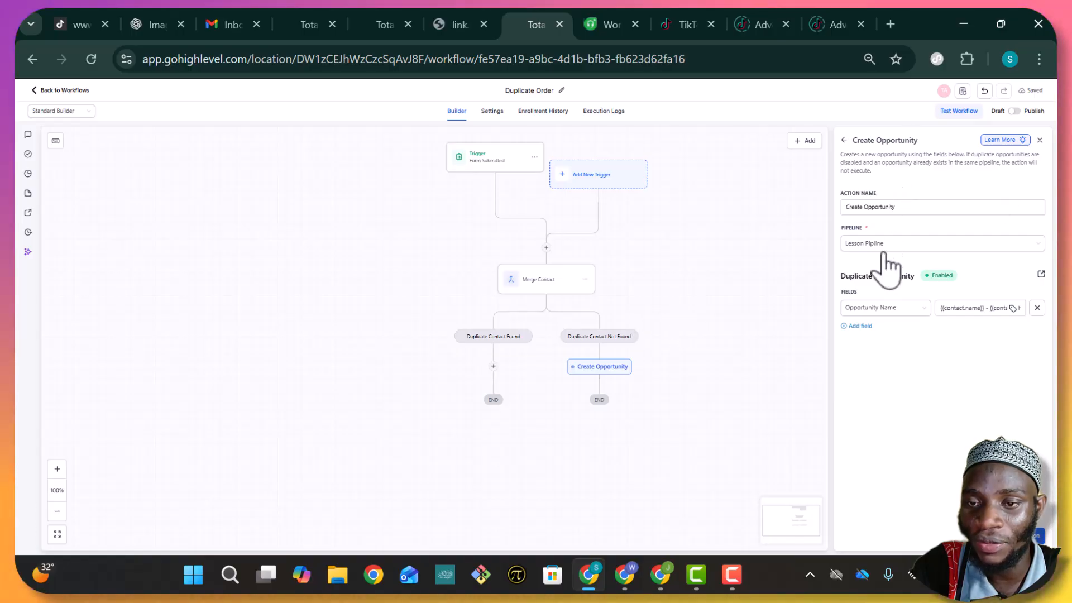
Keep Lesson Pipline as the pipeline and add a Status field set to Open
click(958, 249)
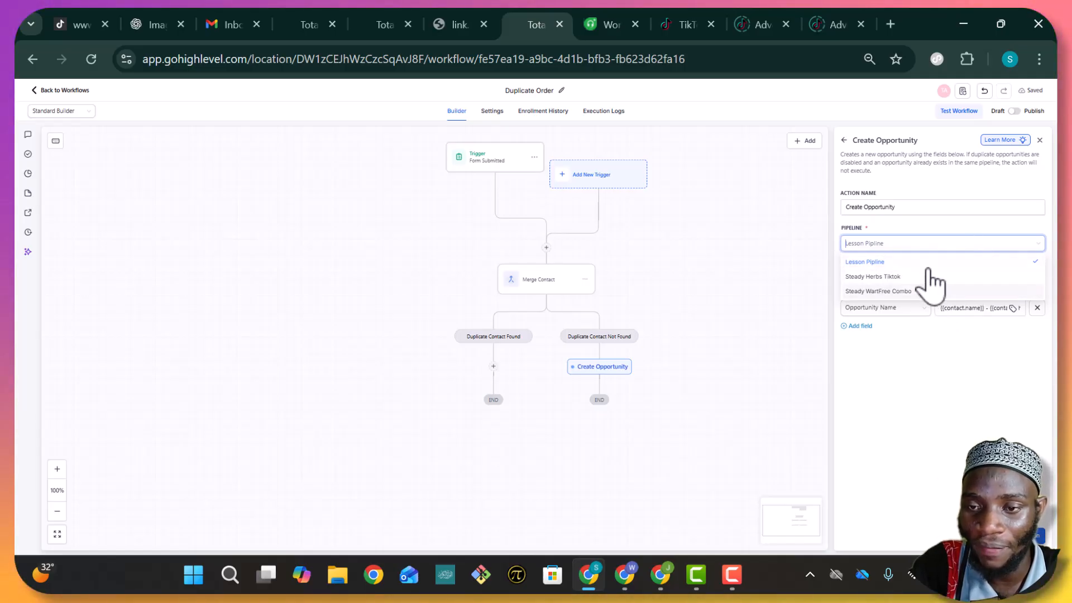
click(953, 243)
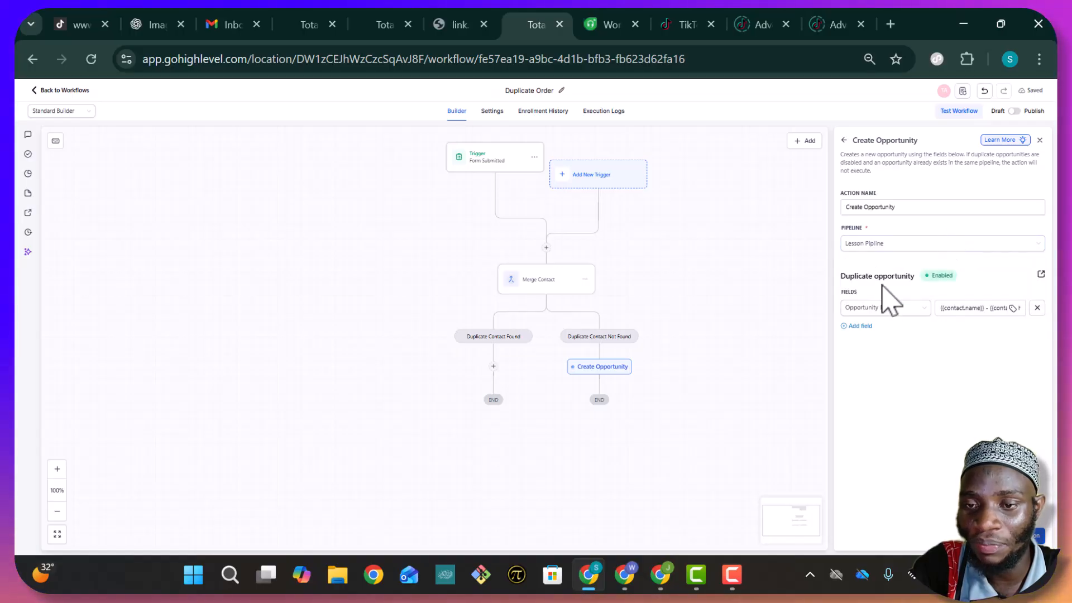
click(863, 326)
click(887, 335)
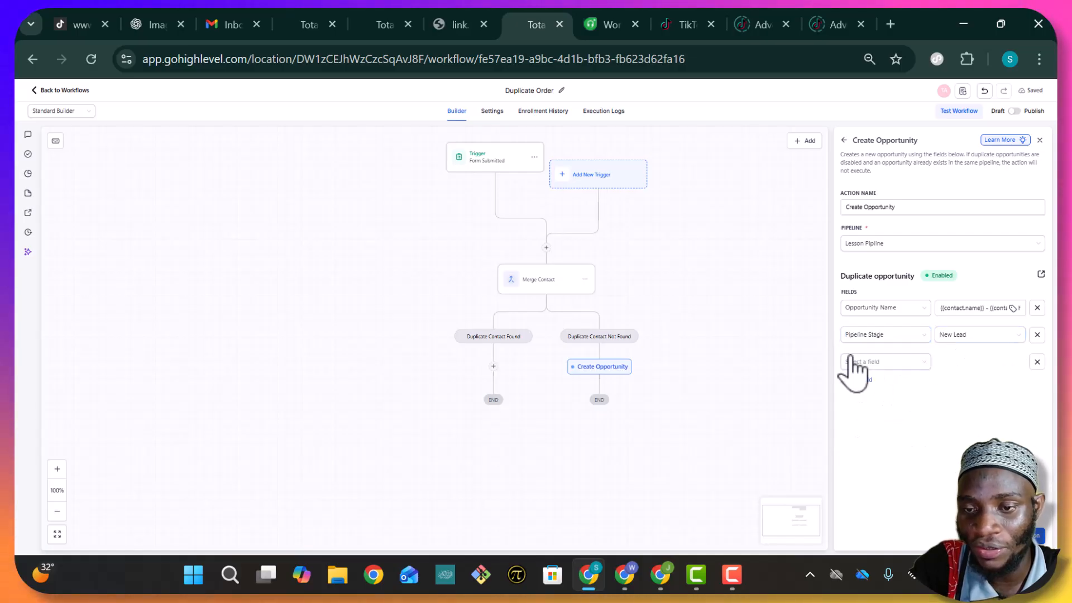
click(887, 362)
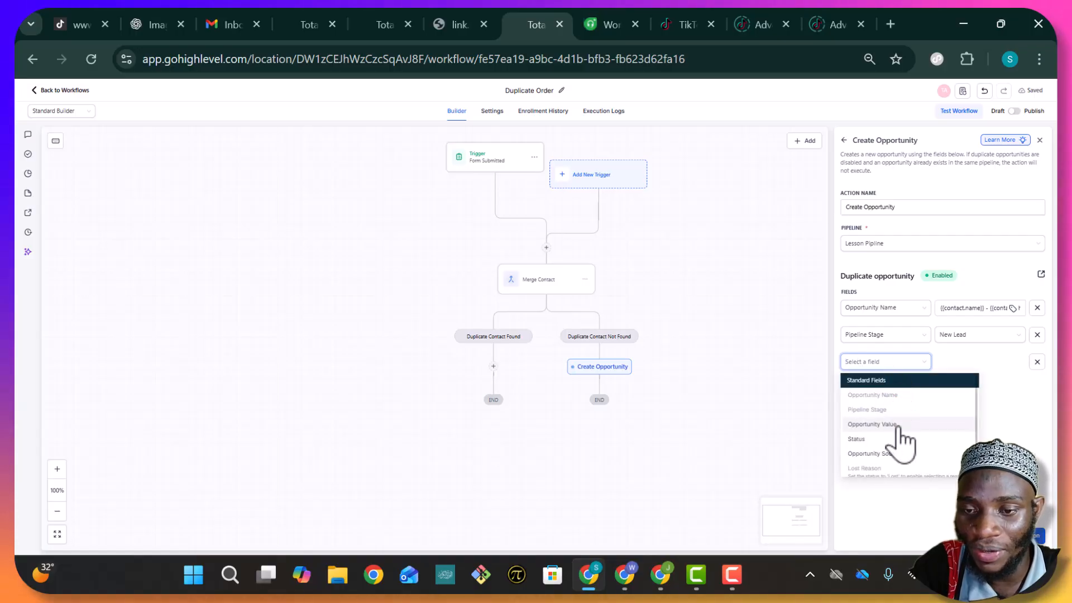
click(877, 440)
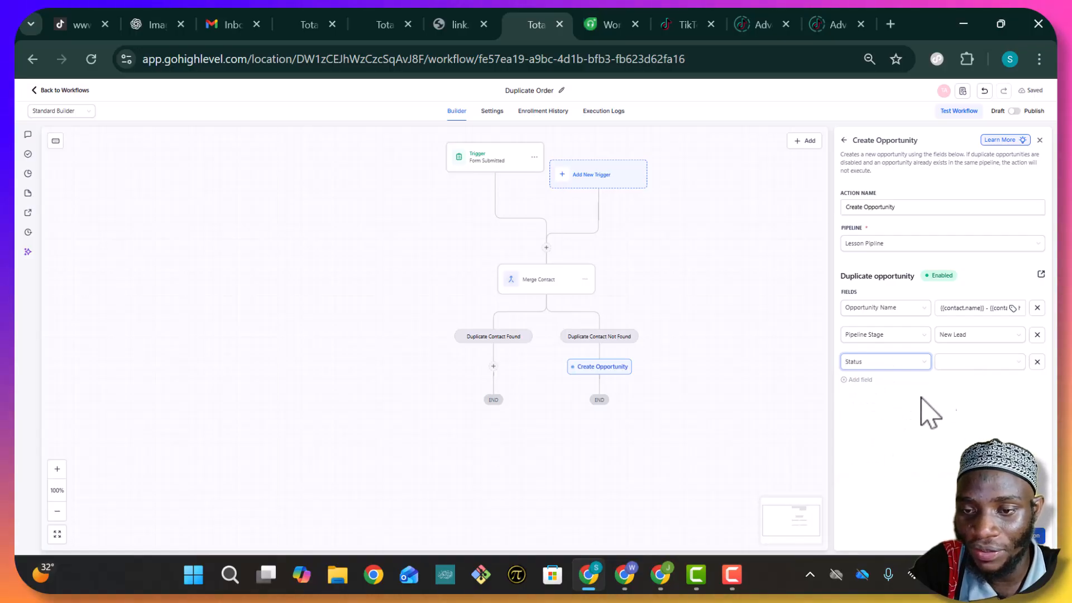
click(960, 382)
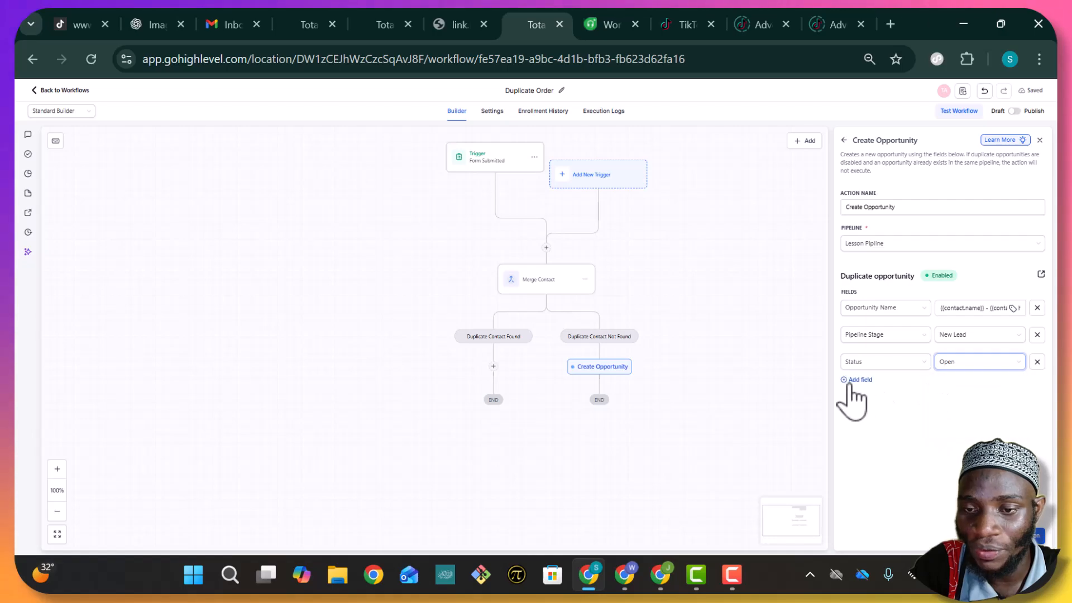
Set Opportunity Value to 34500 and Opportunity Source from the contact's source, then save
click(863, 393)
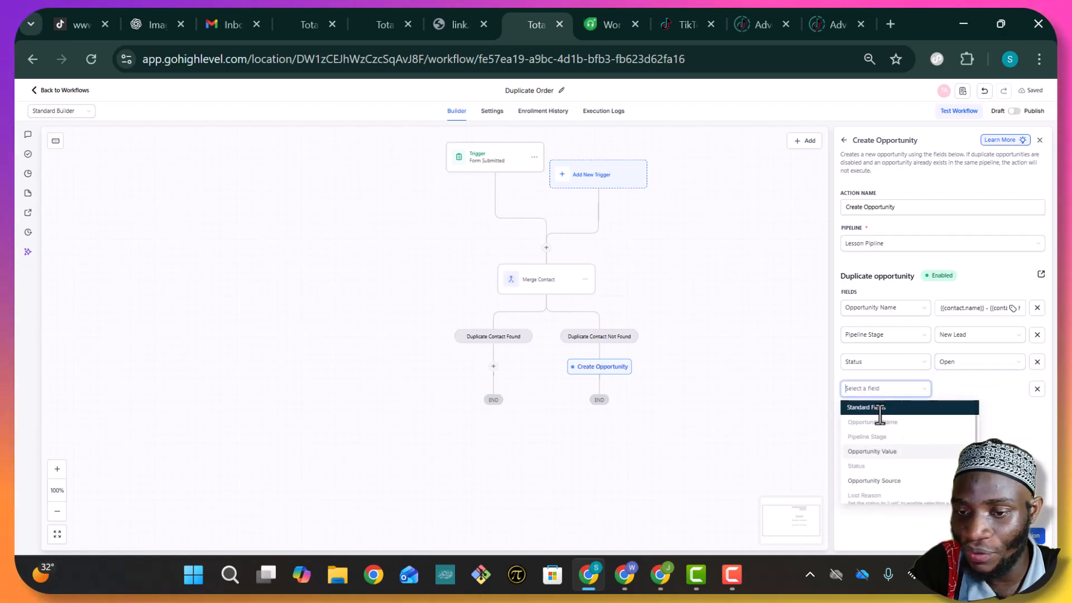
click(874, 451)
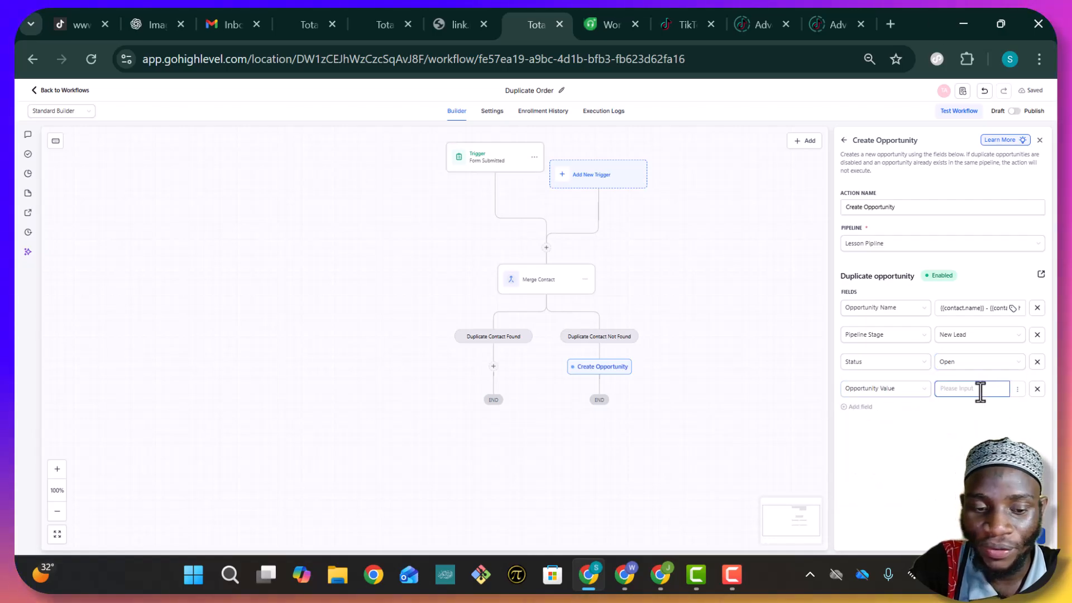
text(345000)
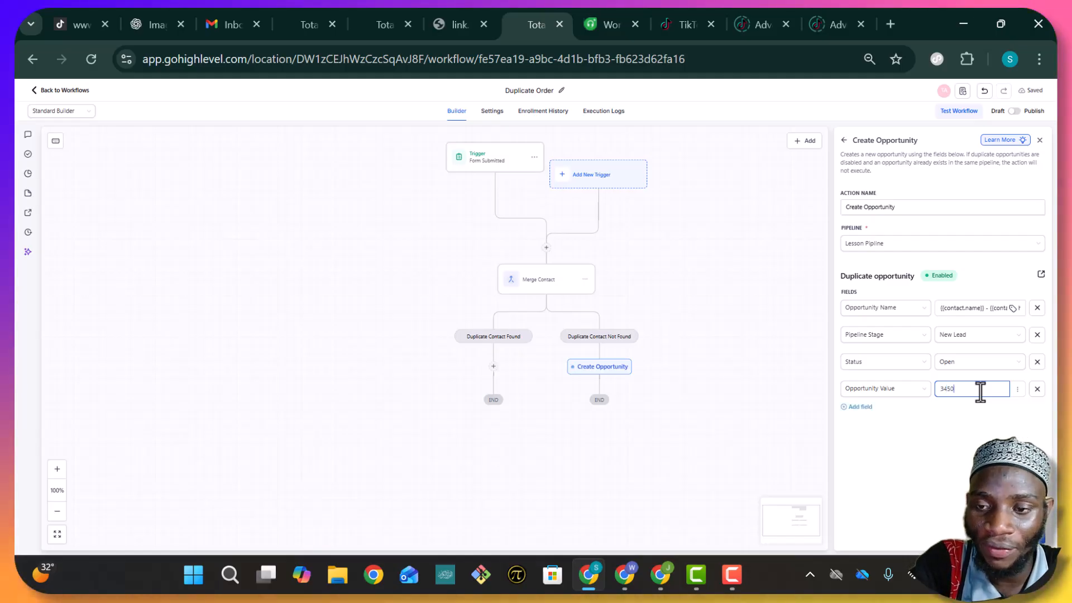
click(847, 407)
click(864, 416)
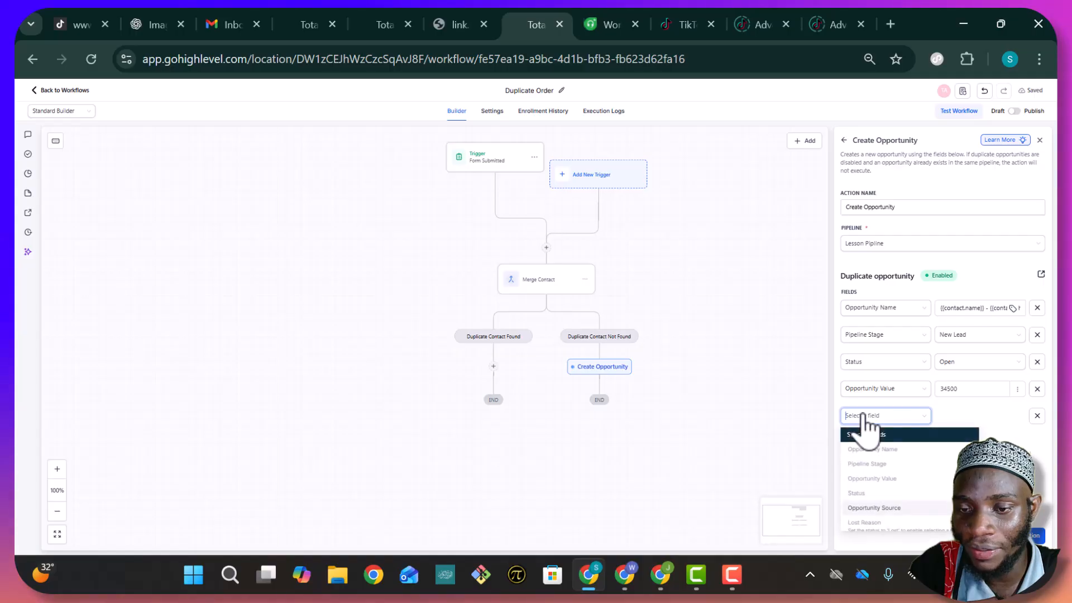
click(874, 508)
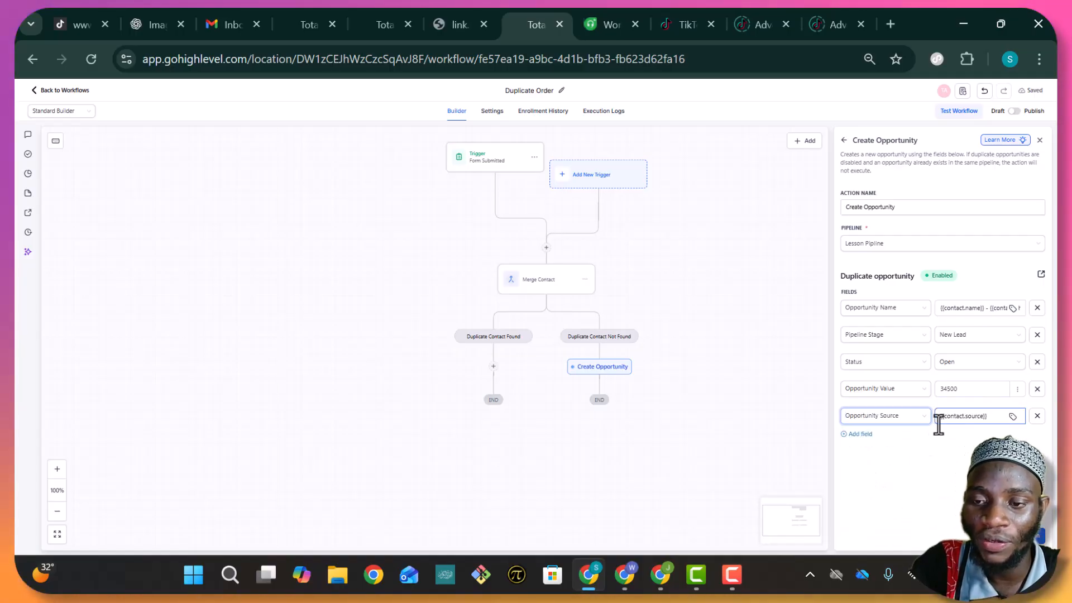
drag(991, 416, 918, 423)
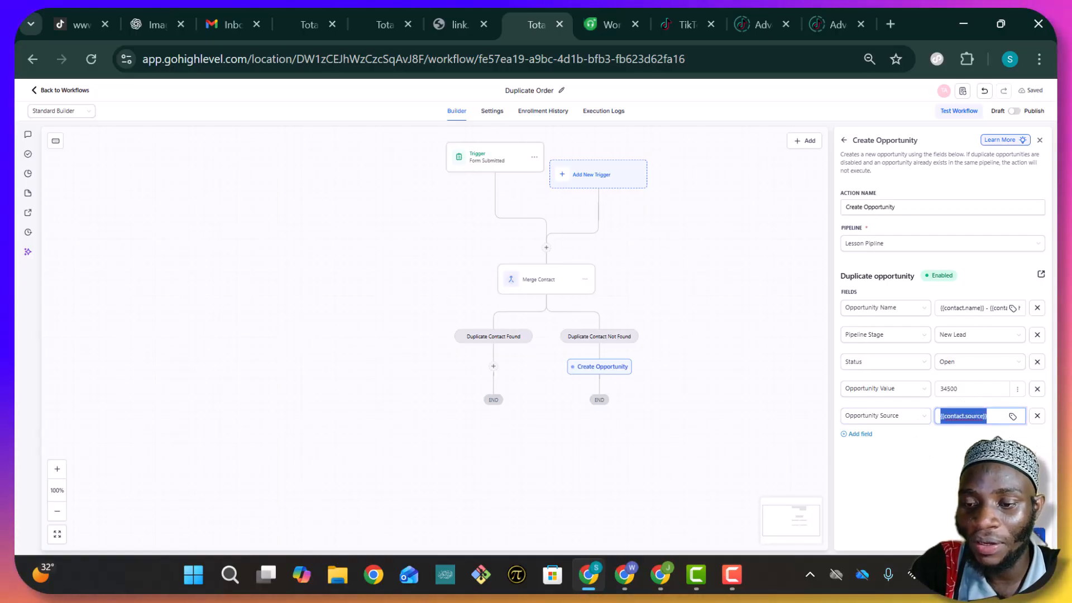
click(1021, 535)
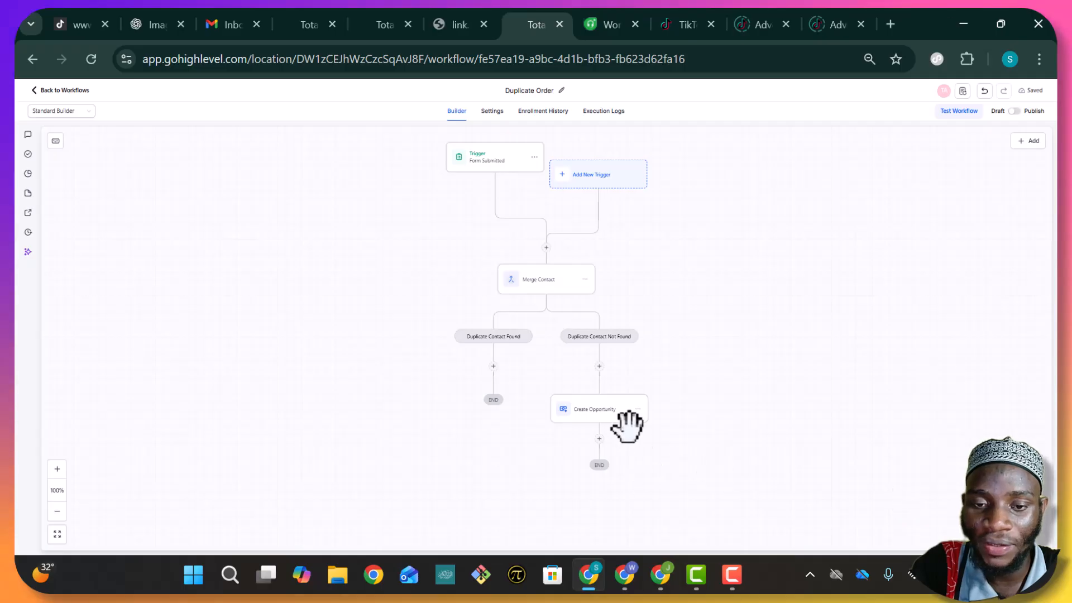
Add an Assign To User step after Create Opportunity with three users and save it
click(599, 439)
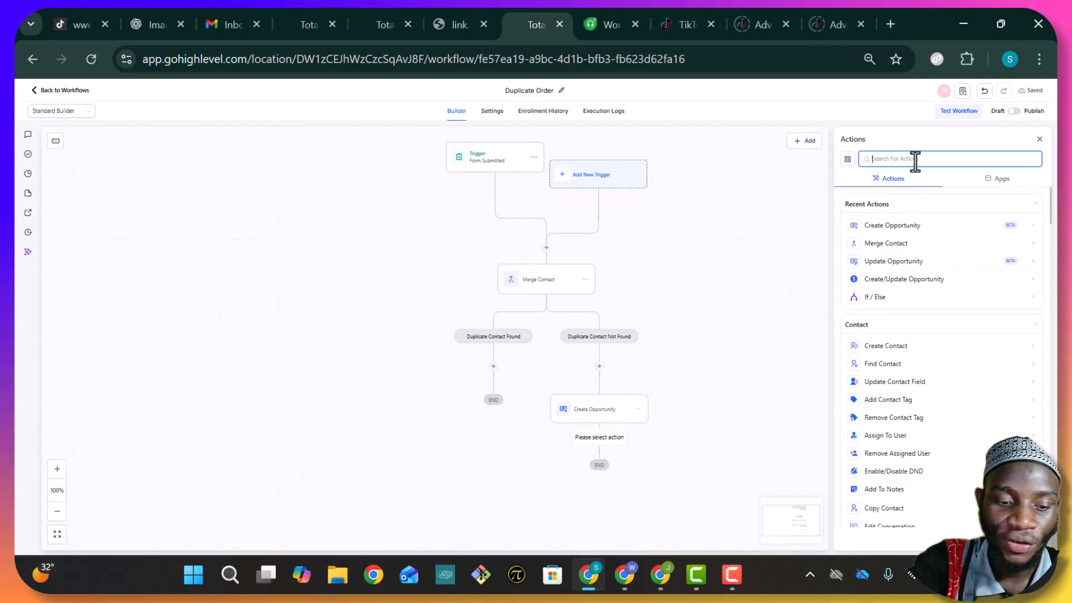
text(as)
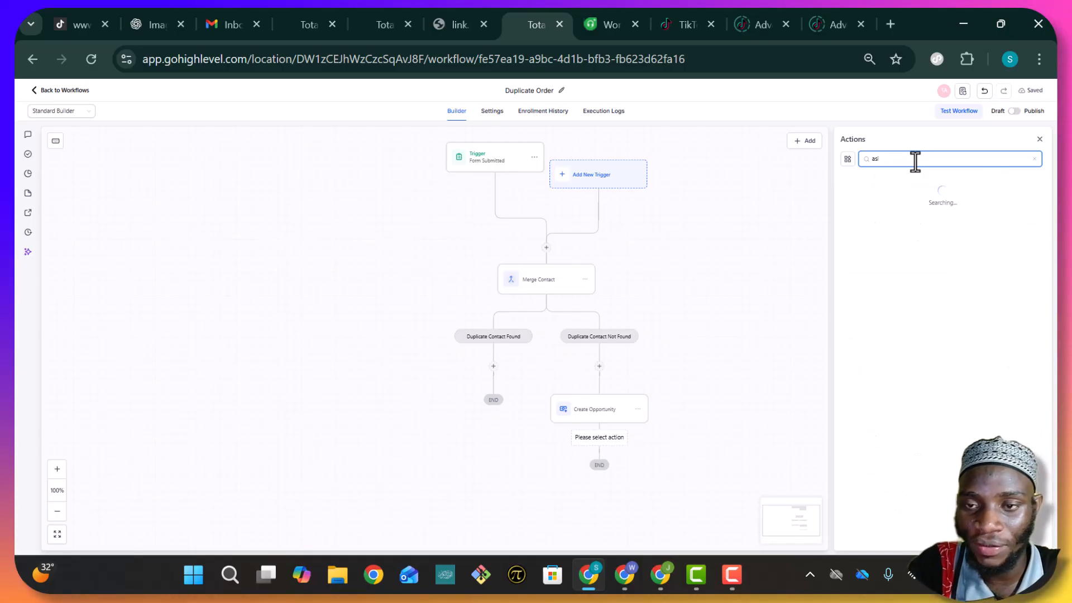
text(s)
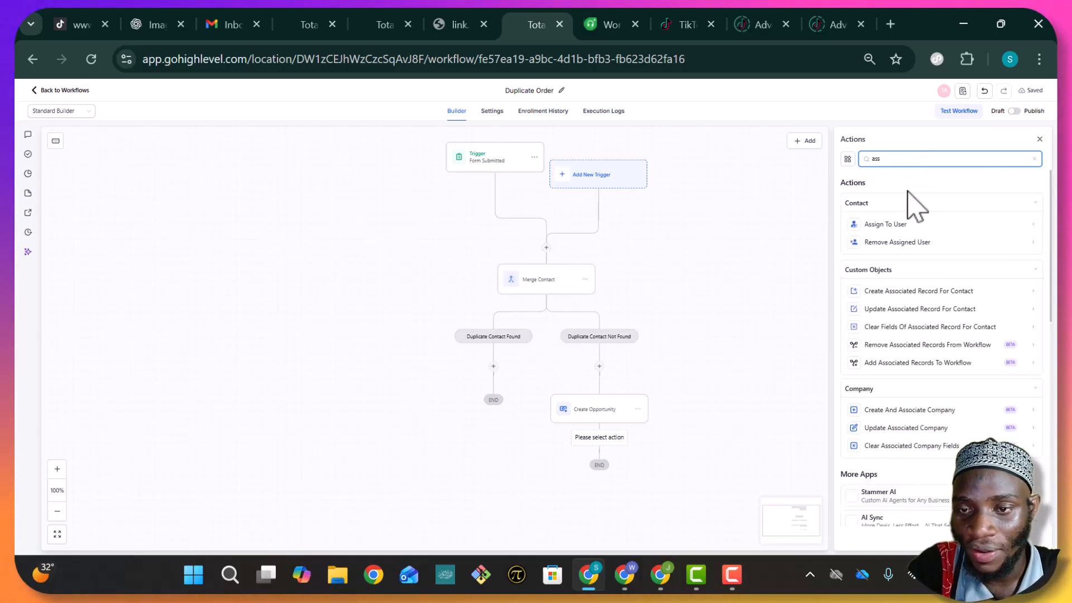
click(887, 223)
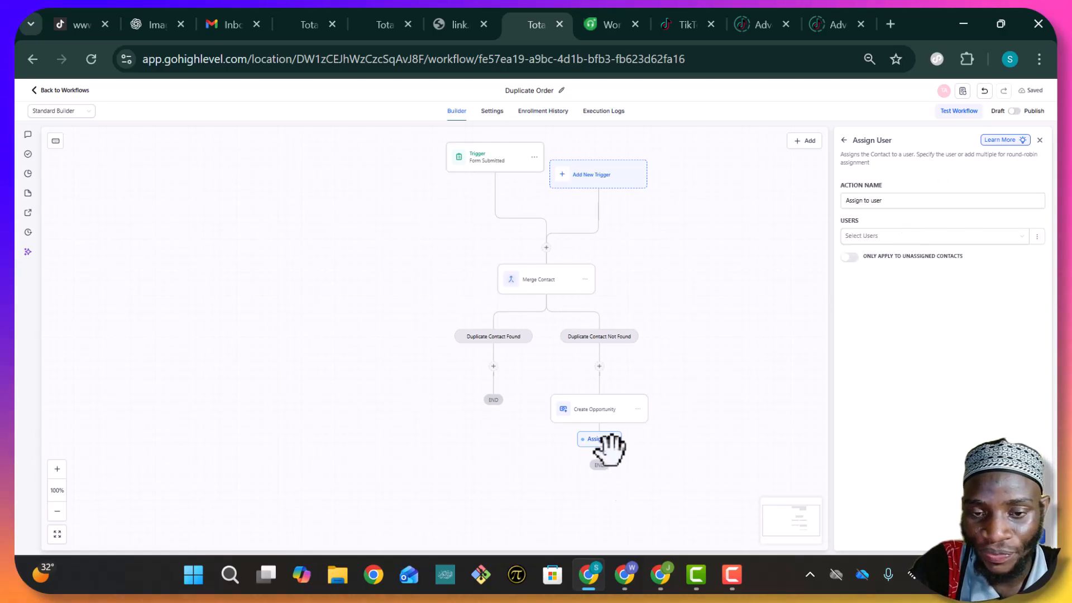
click(929, 237)
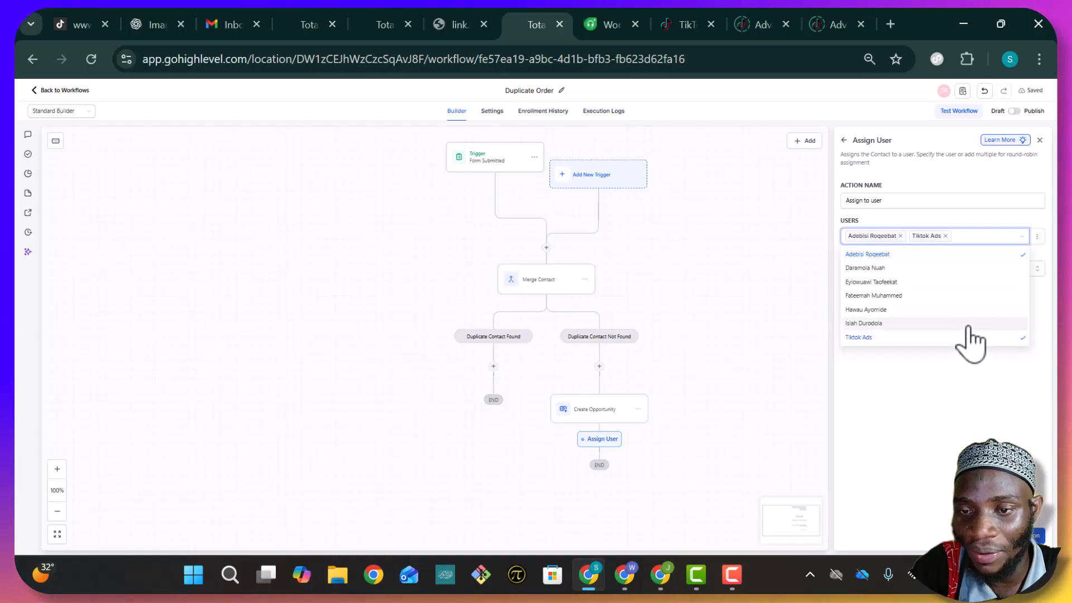
click(971, 273)
click(1023, 535)
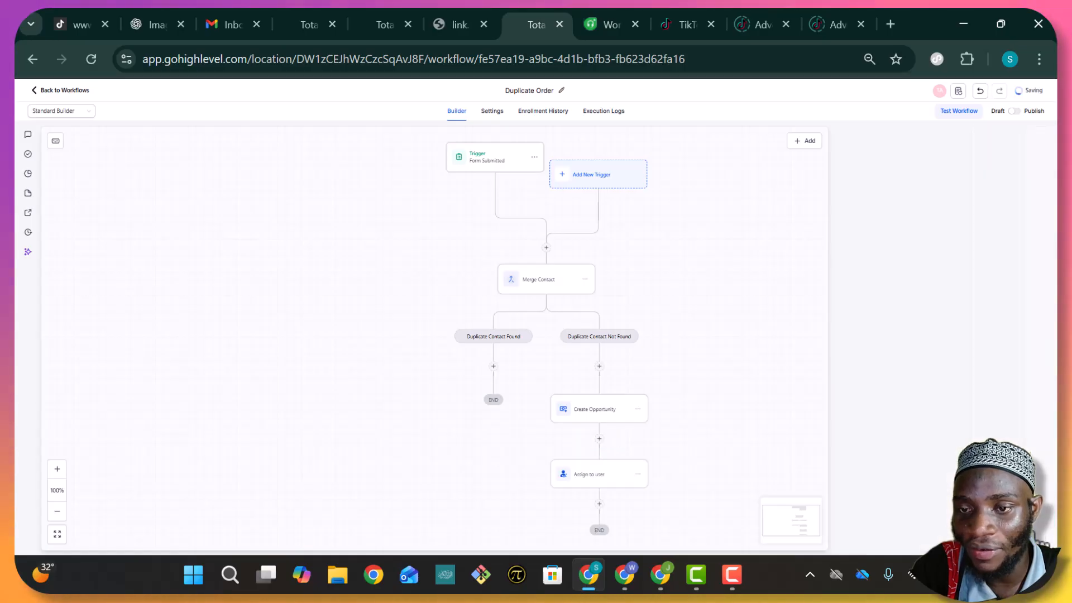
Reopen the Assign to user step and keep traffic split equally among the users
scroll(533, 417, down, 3)
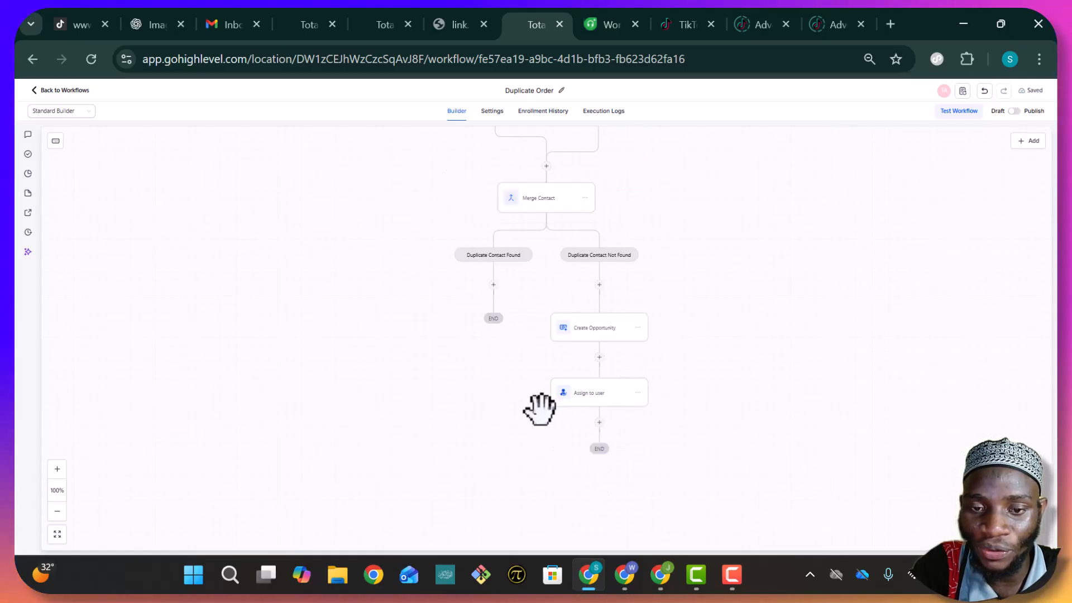
click(597, 397)
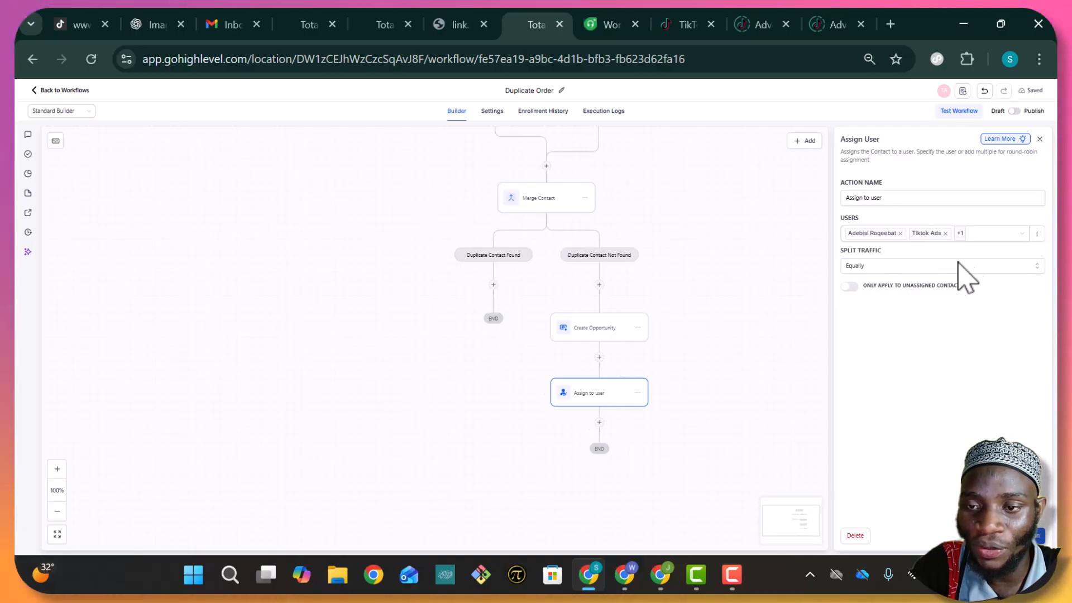
click(933, 266)
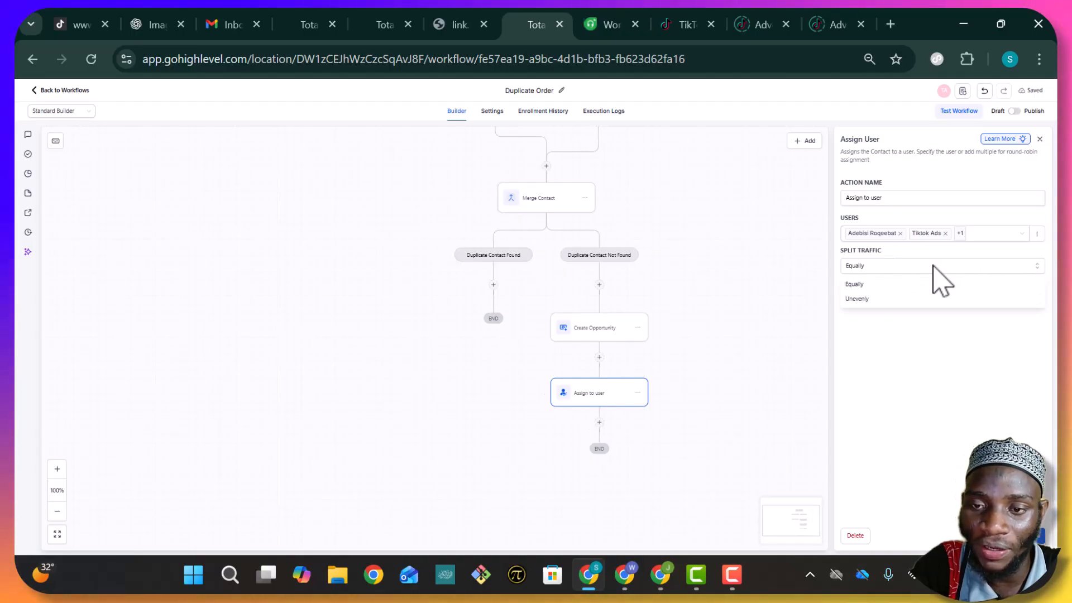
click(885, 360)
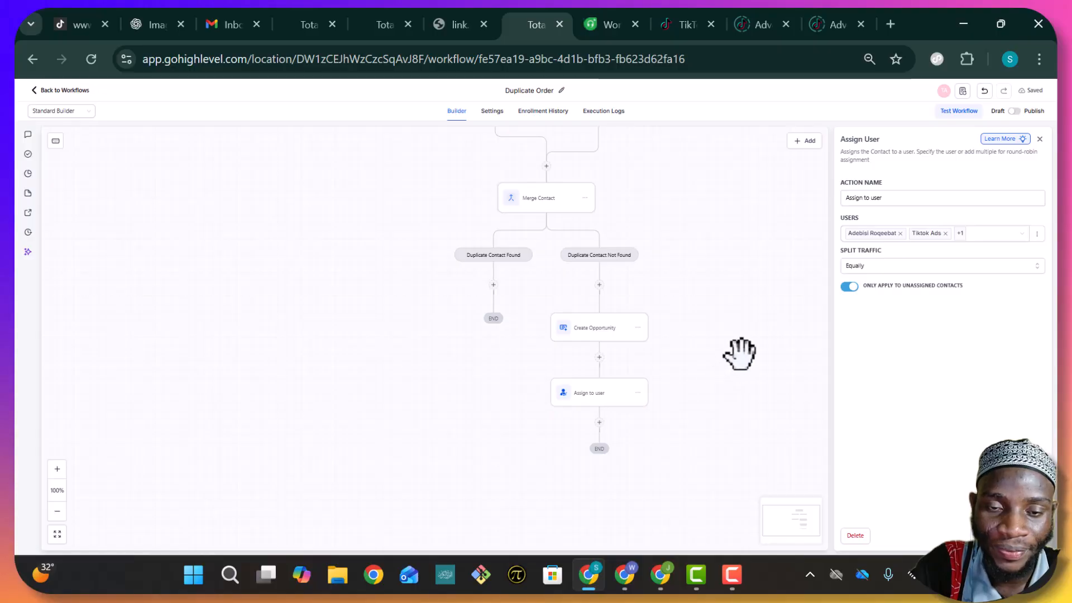
Save the assignment and add a Send Internal Notification step after Assign to user
click(1021, 535)
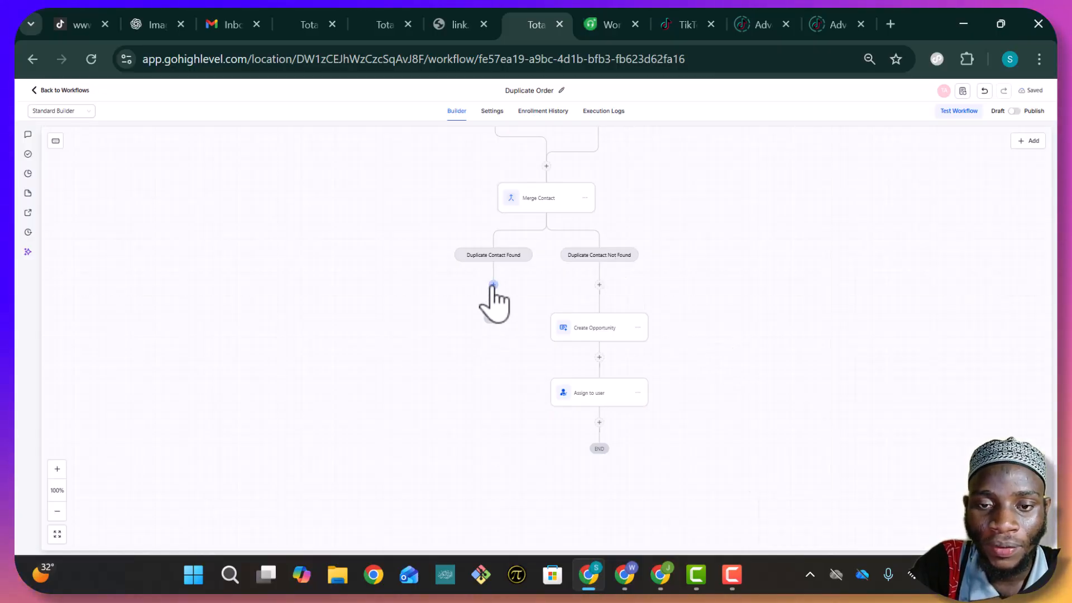
click(599, 422)
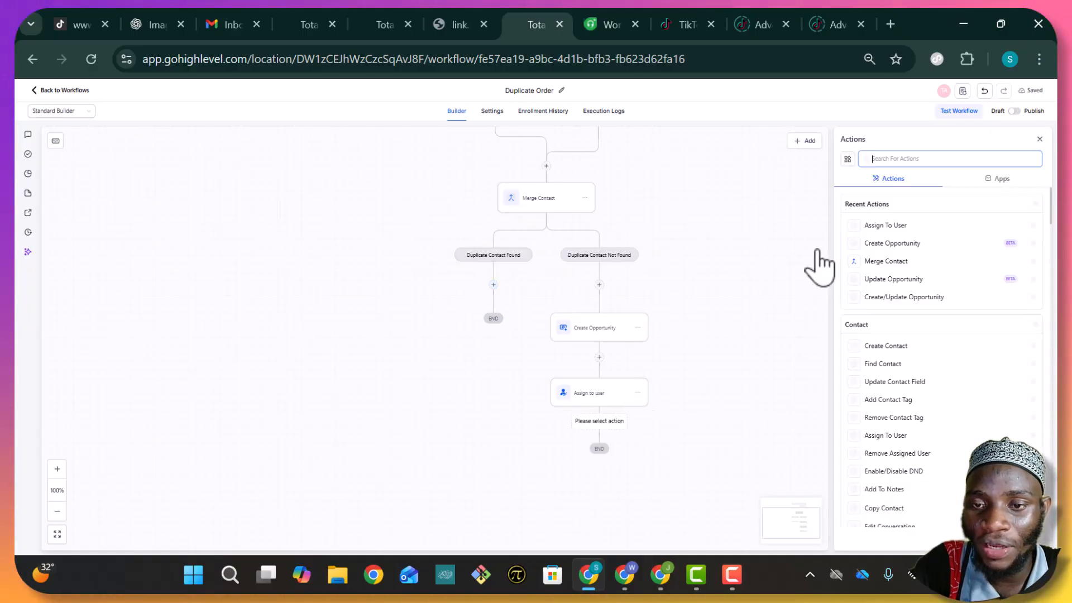
click(910, 160)
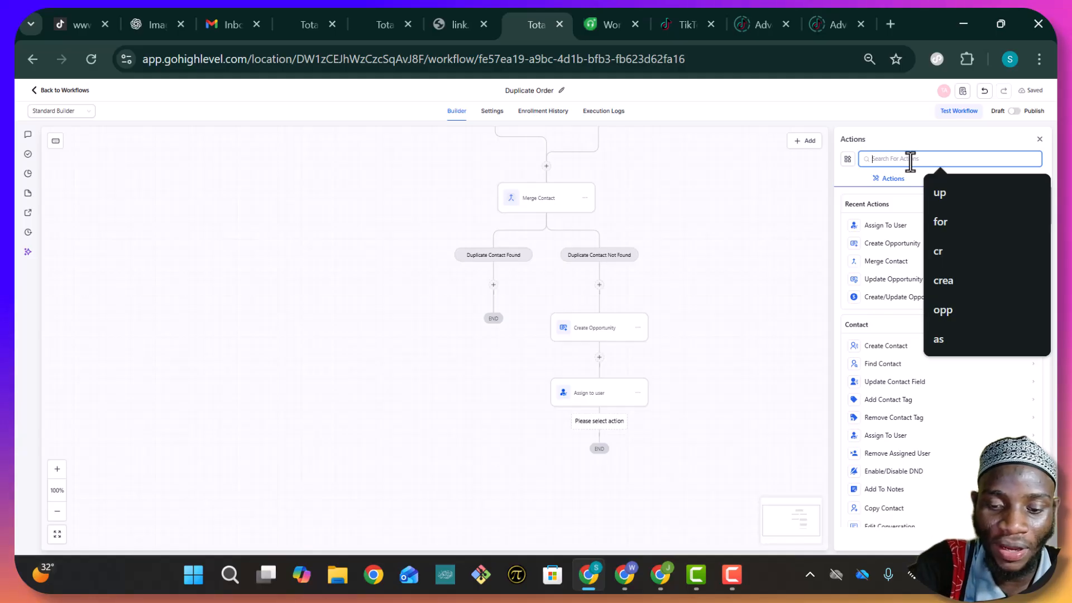
text(I)
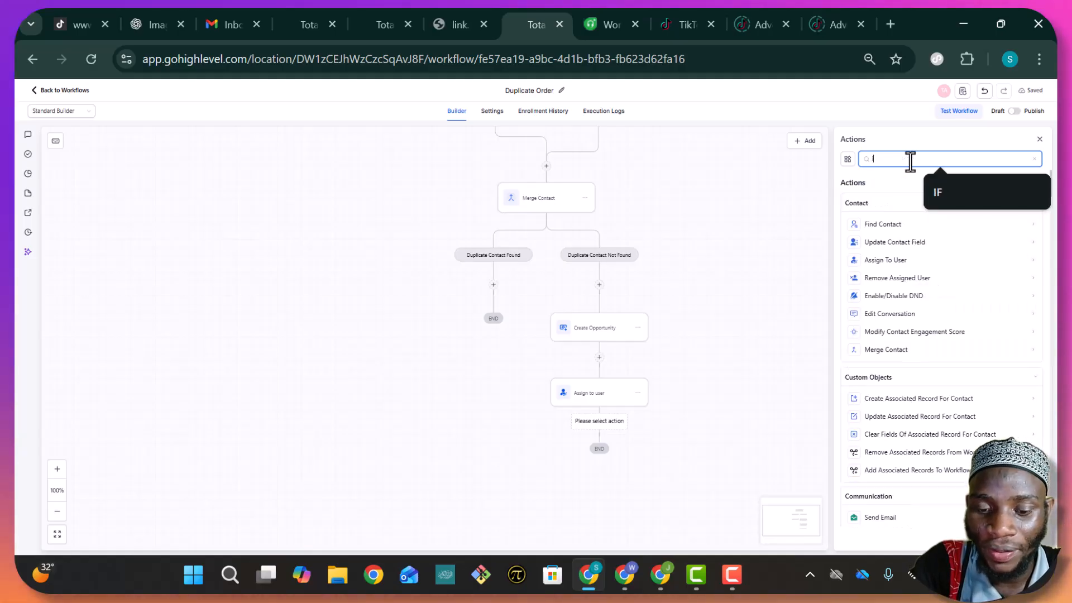
text(nt)
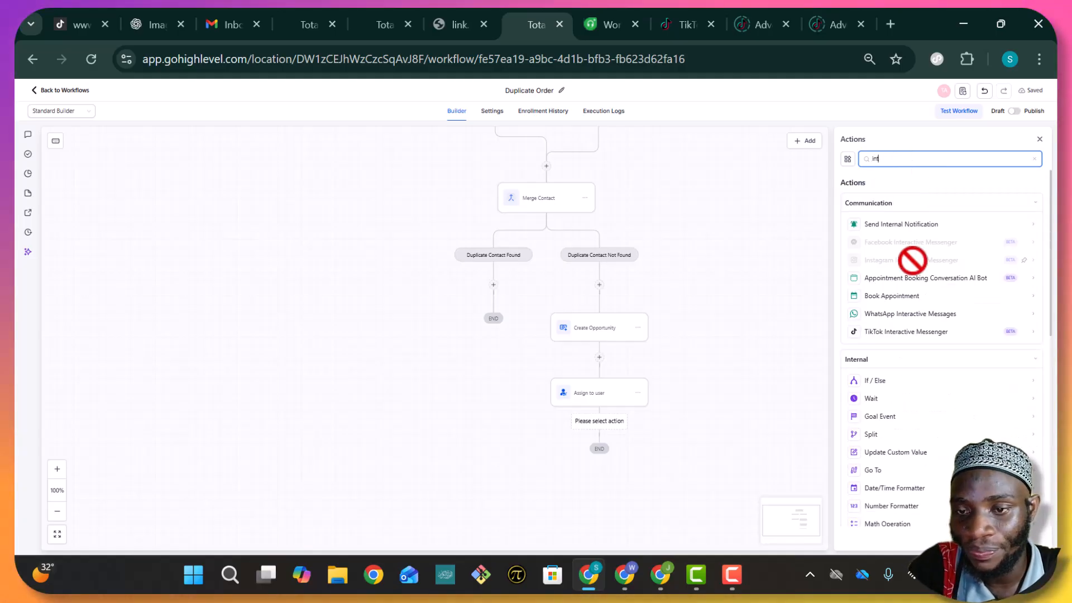
click(895, 224)
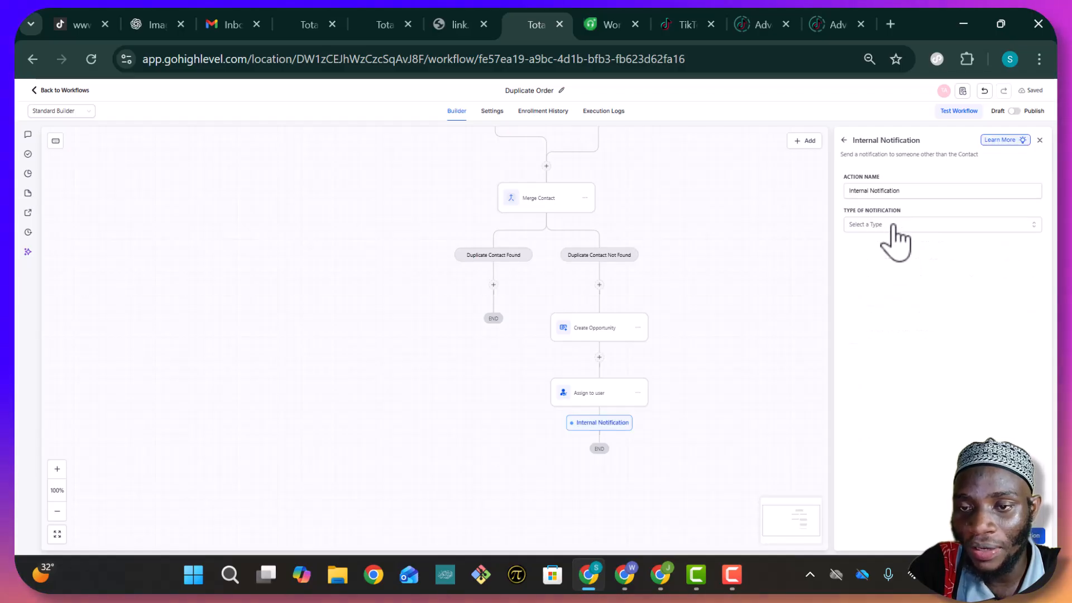
Set the notification type to Notification with title 'New order call Customer'
click(977, 224)
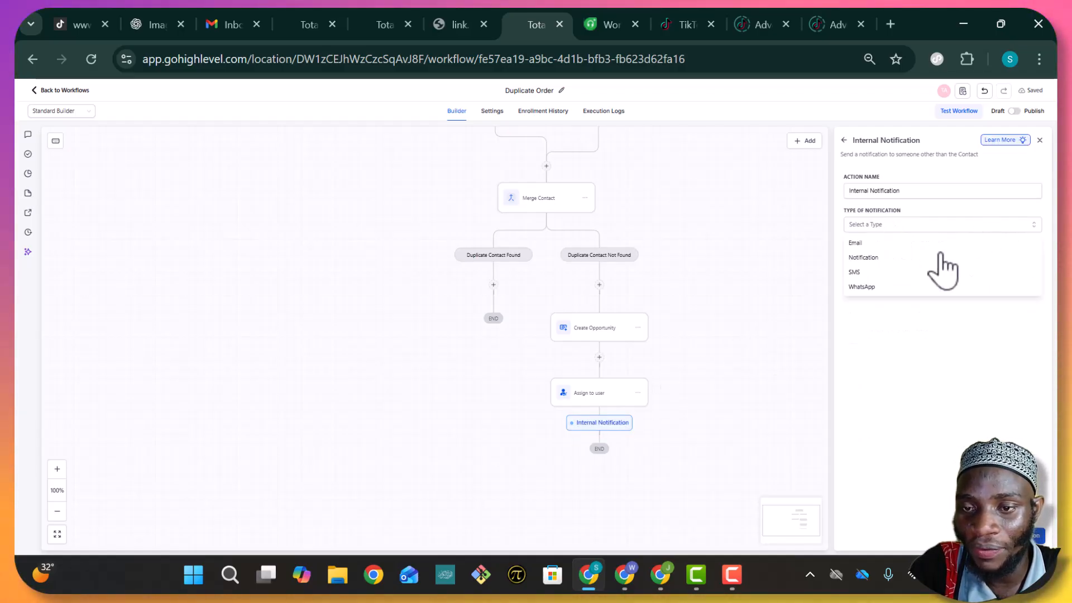
click(912, 258)
click(914, 261)
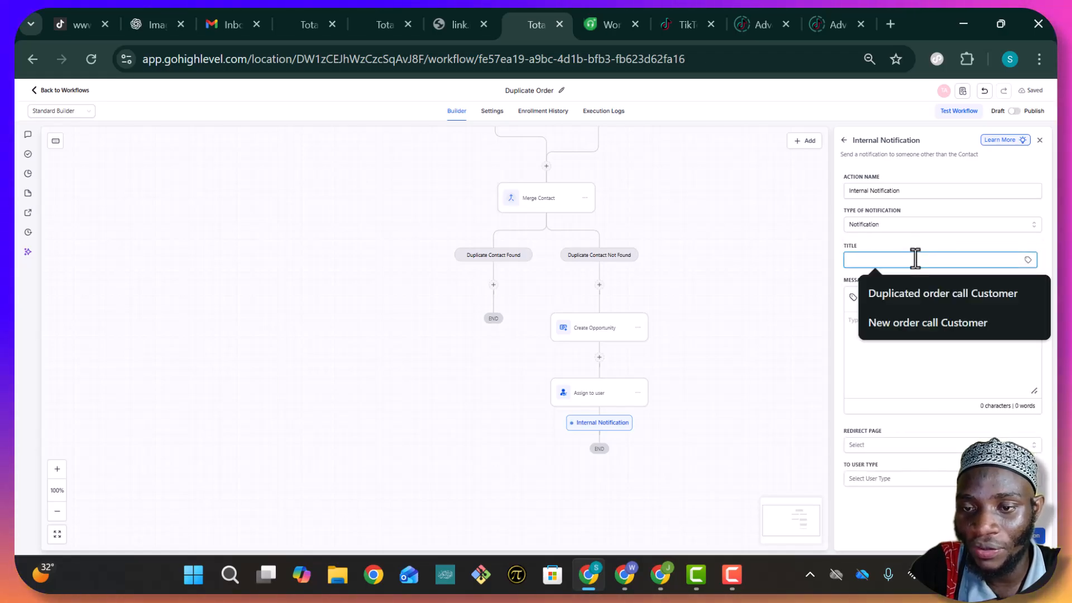
click(931, 329)
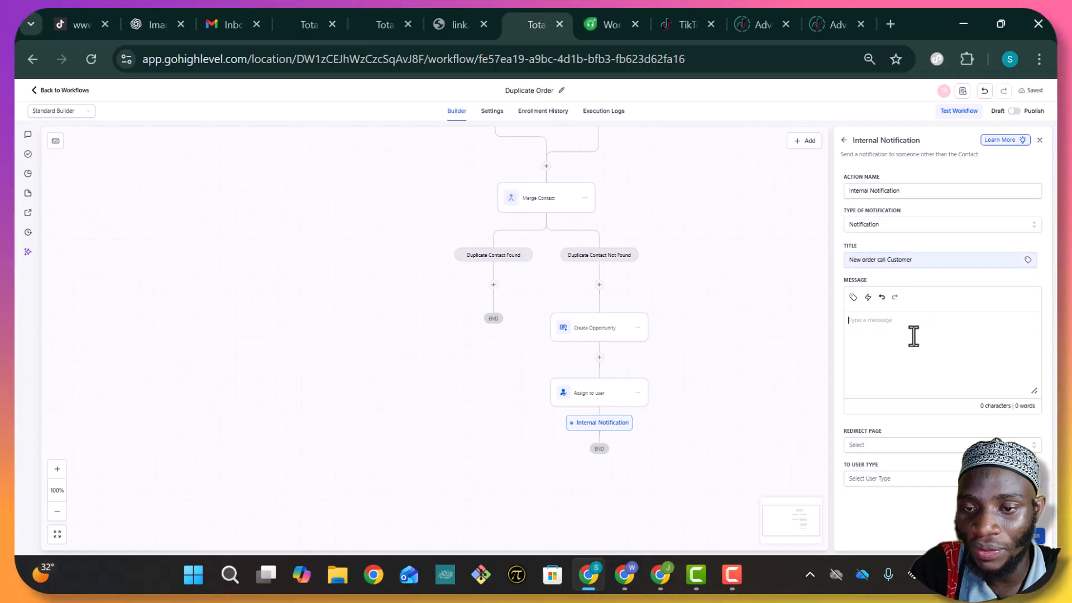
Write the message '{{contact.name}} - {{contact.phone}} Just place an order'
click(911, 334)
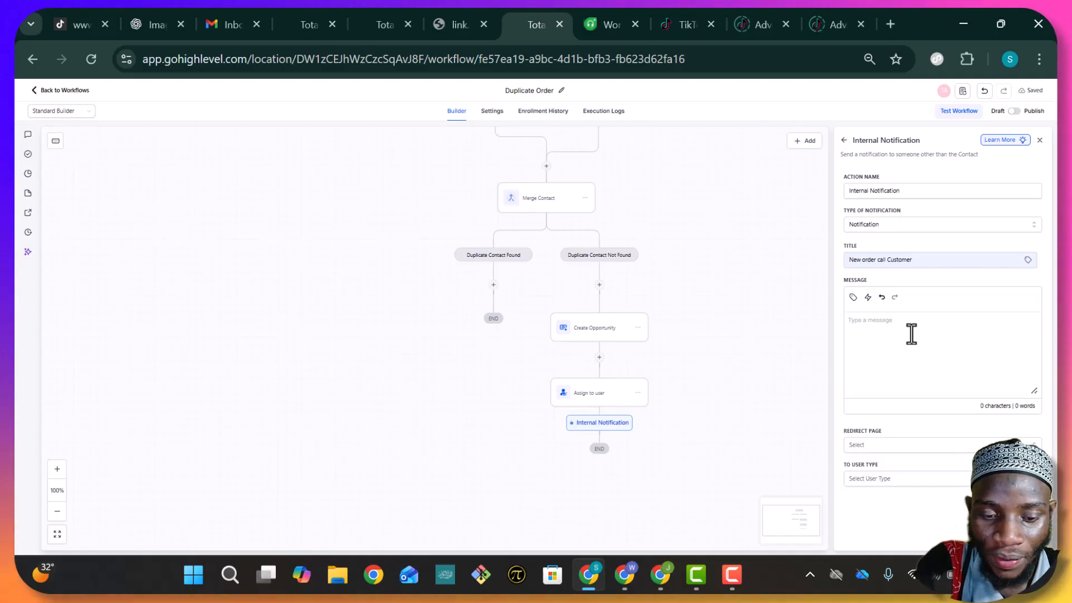
click(852, 296)
click(744, 226)
click(742, 243)
text(-)
key(Left)
key(Left)
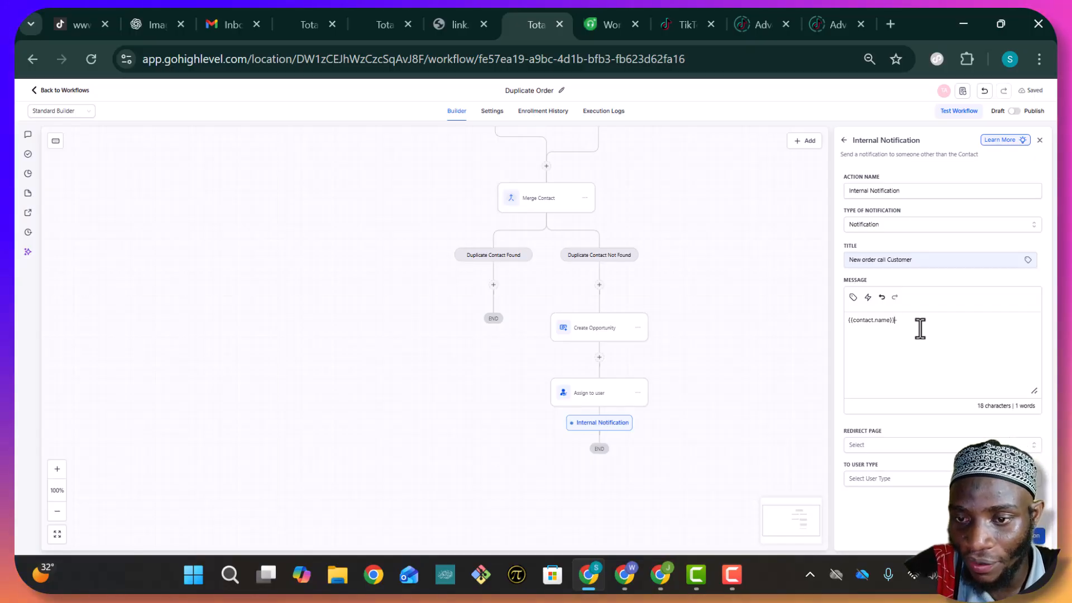
click(853, 297)
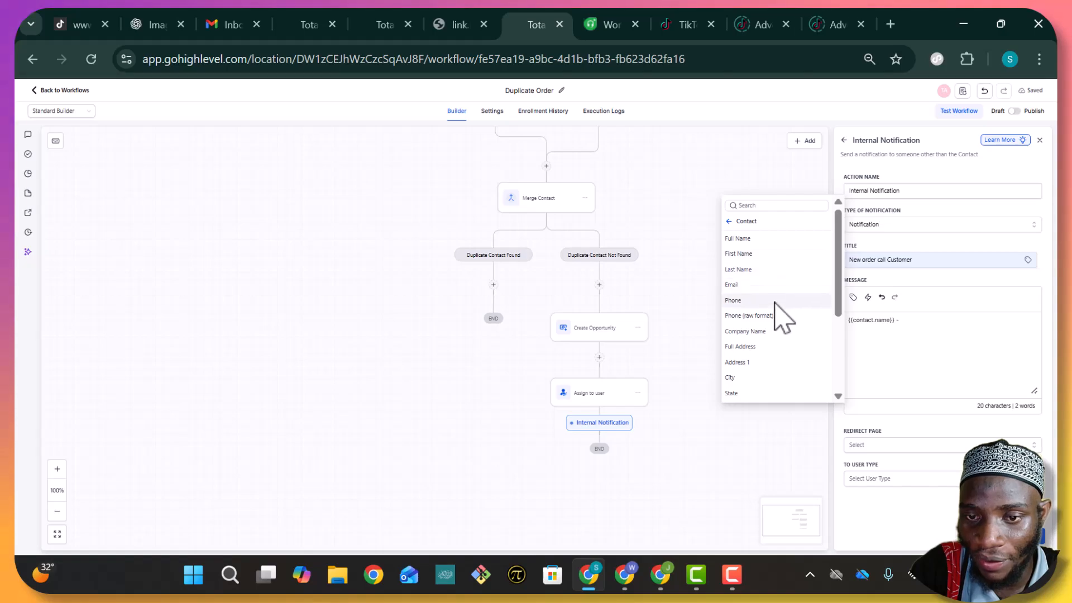
text(Just )
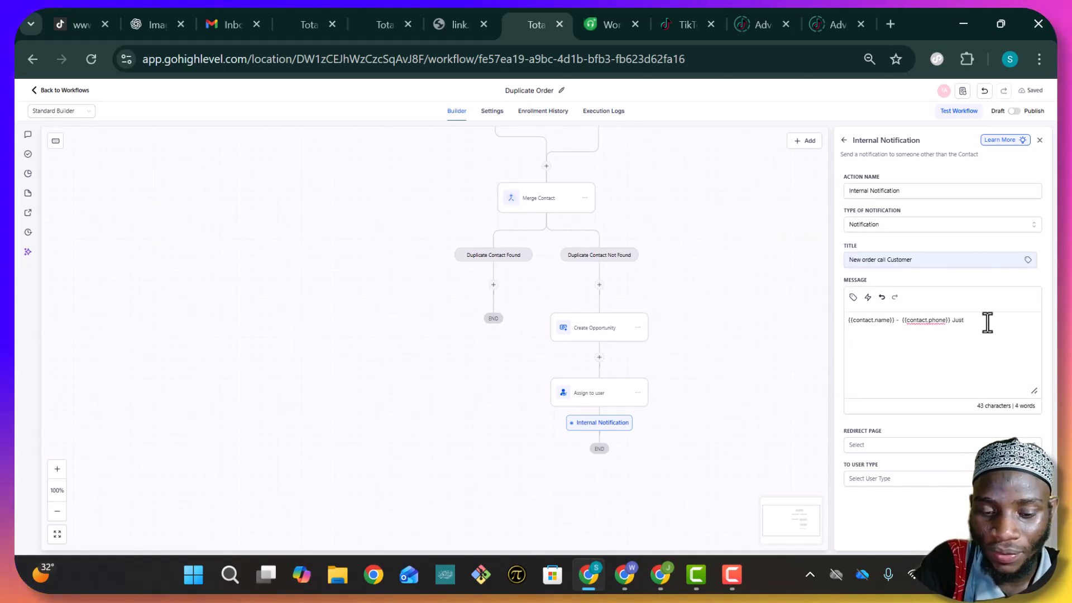
text(place)
text( a)
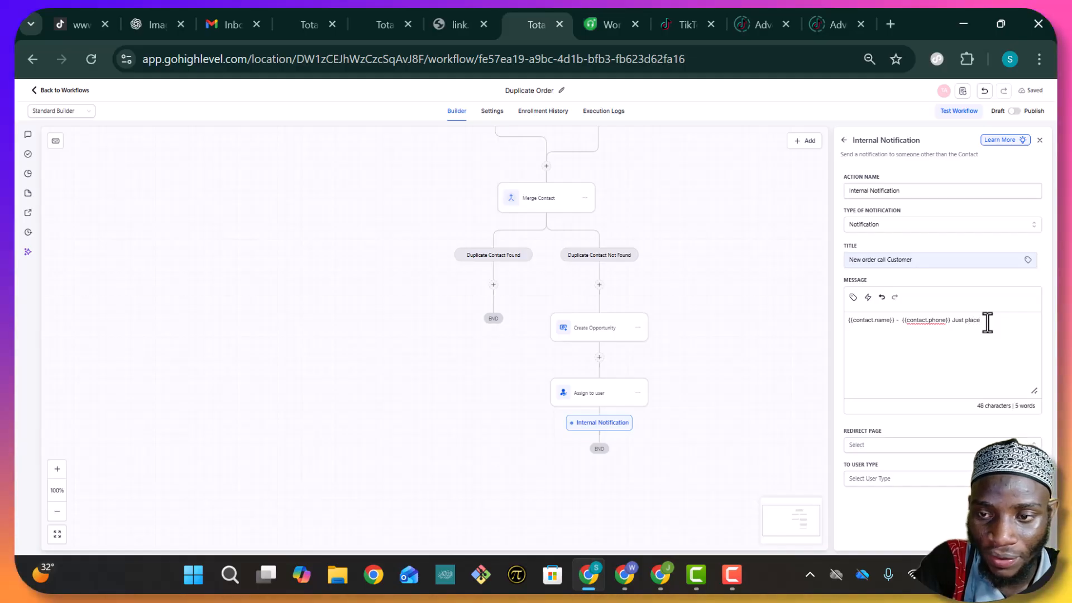
text(n order)
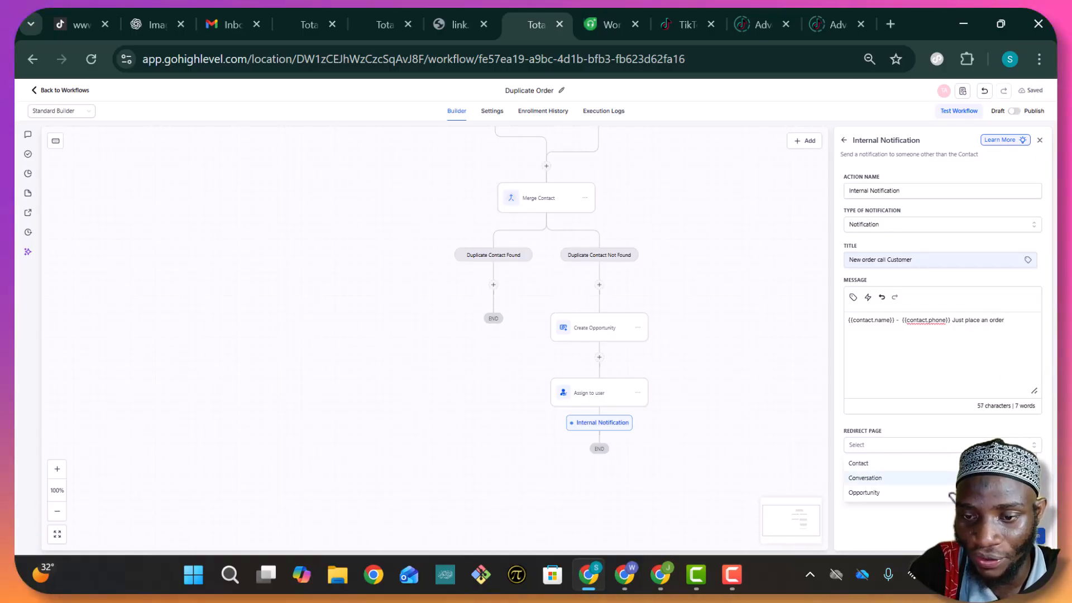
Redirect to the Contact page, notify the contact's assigned user, and save the step
click(924, 463)
click(925, 479)
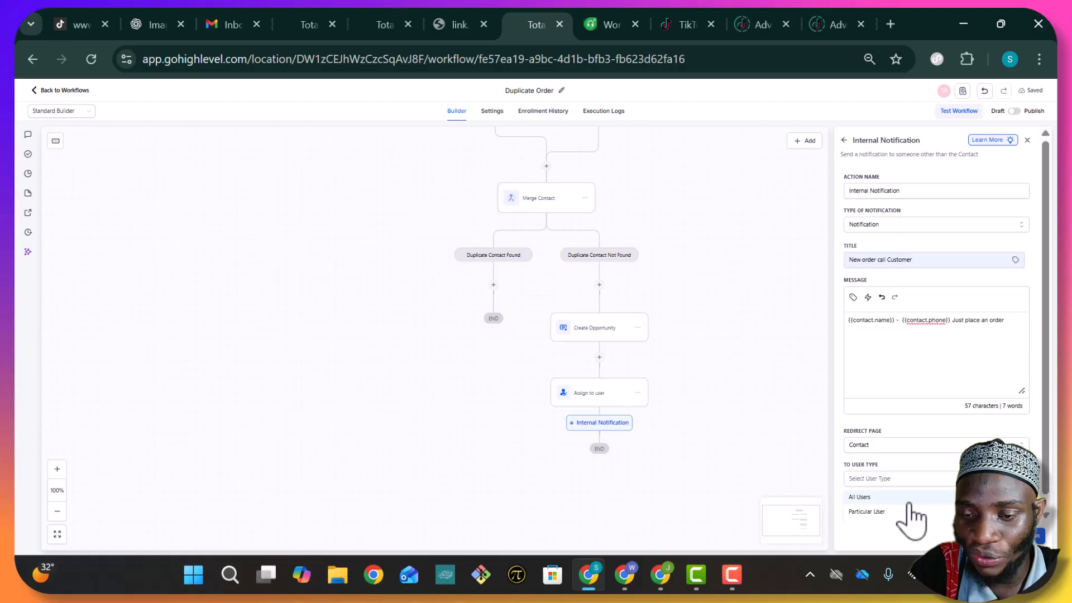
scroll(912, 509, down, 1)
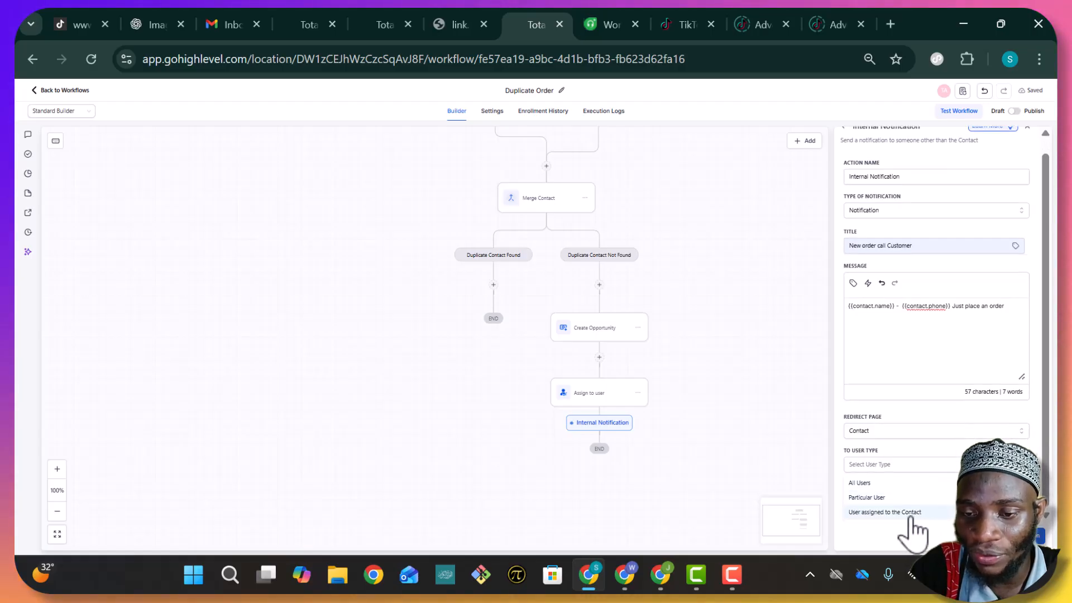
click(905, 513)
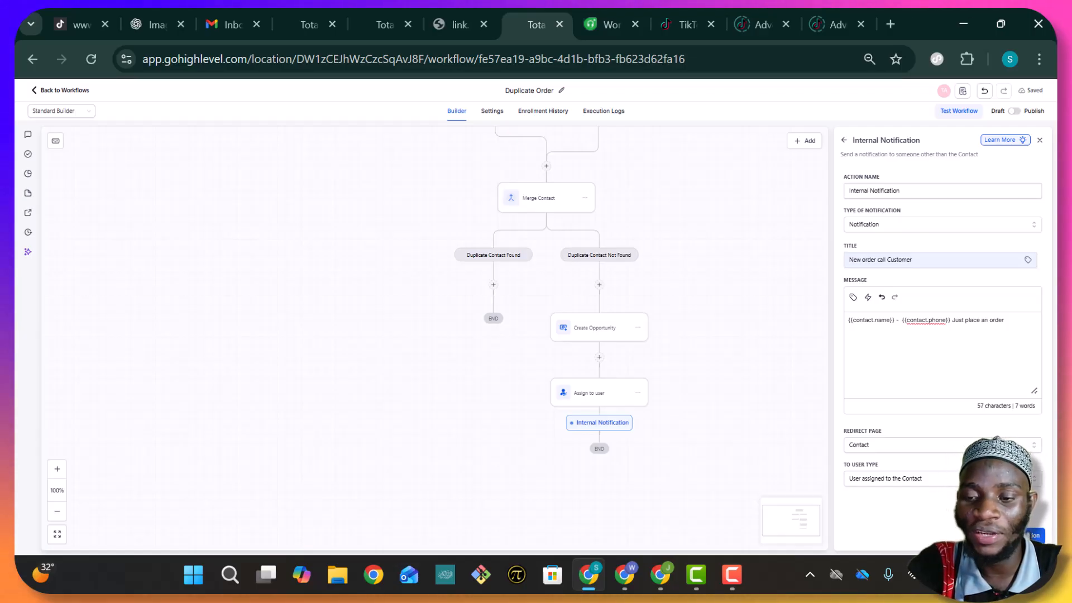
click(1035, 534)
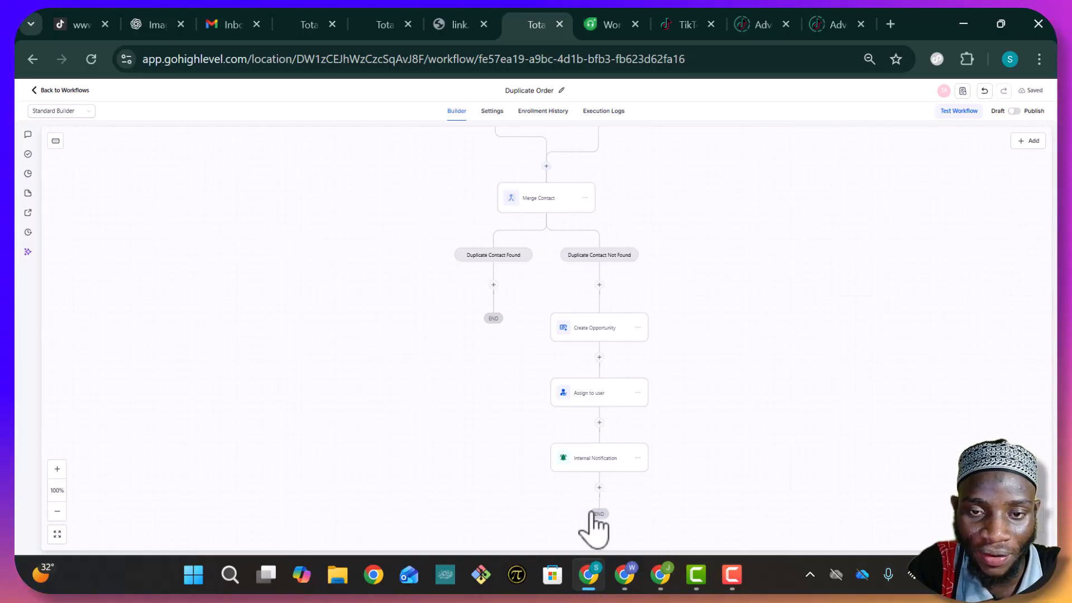
Add a Create Or Update Opportunity step on the Found branch in Lesson Pipline, New Lead stage
click(494, 285)
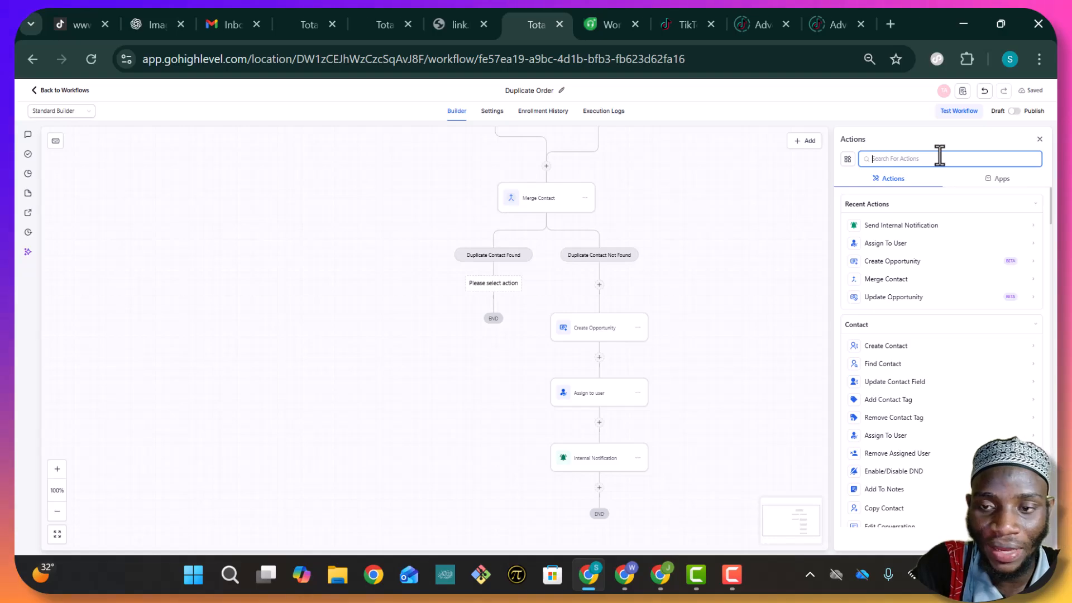
text(cr)
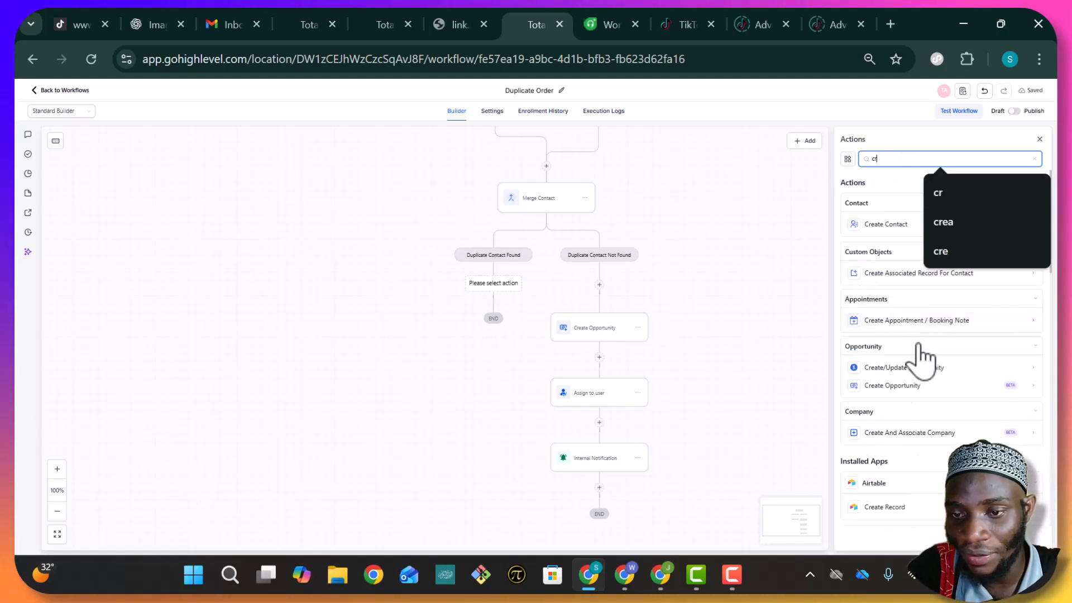
click(917, 368)
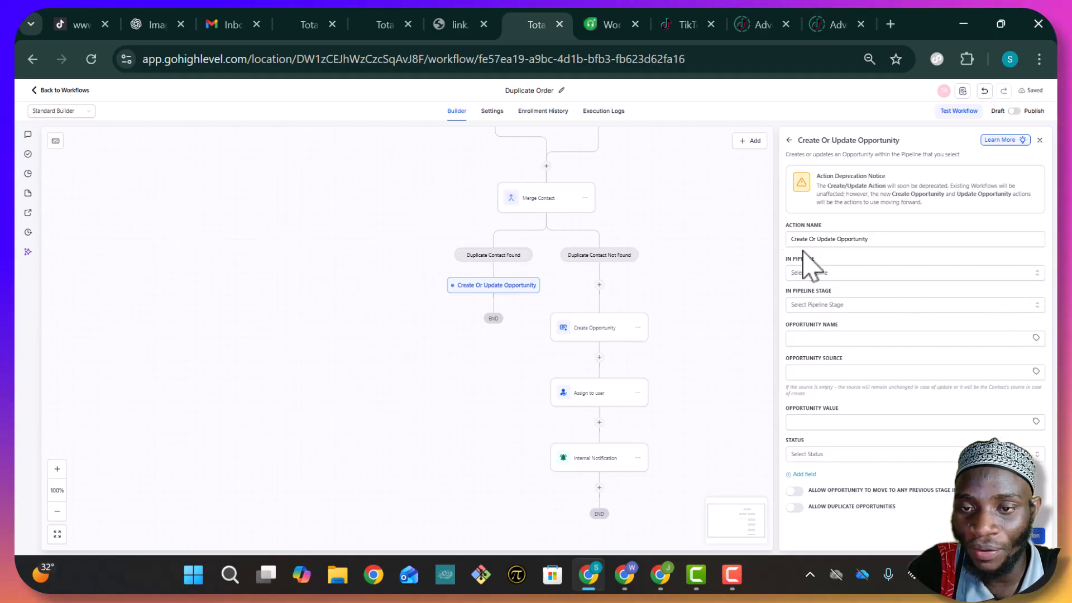
click(864, 275)
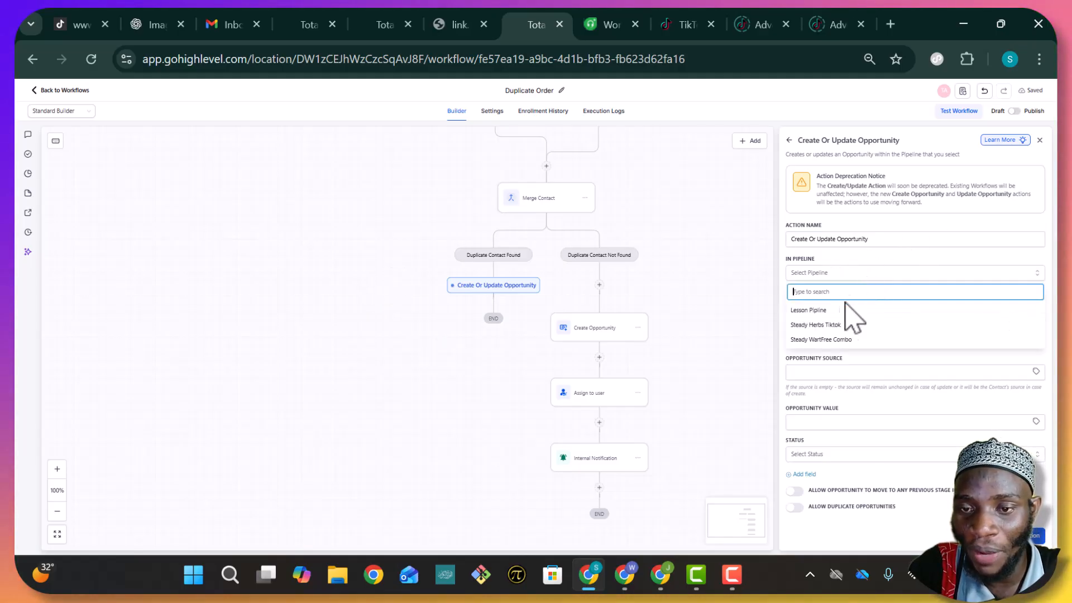
click(809, 311)
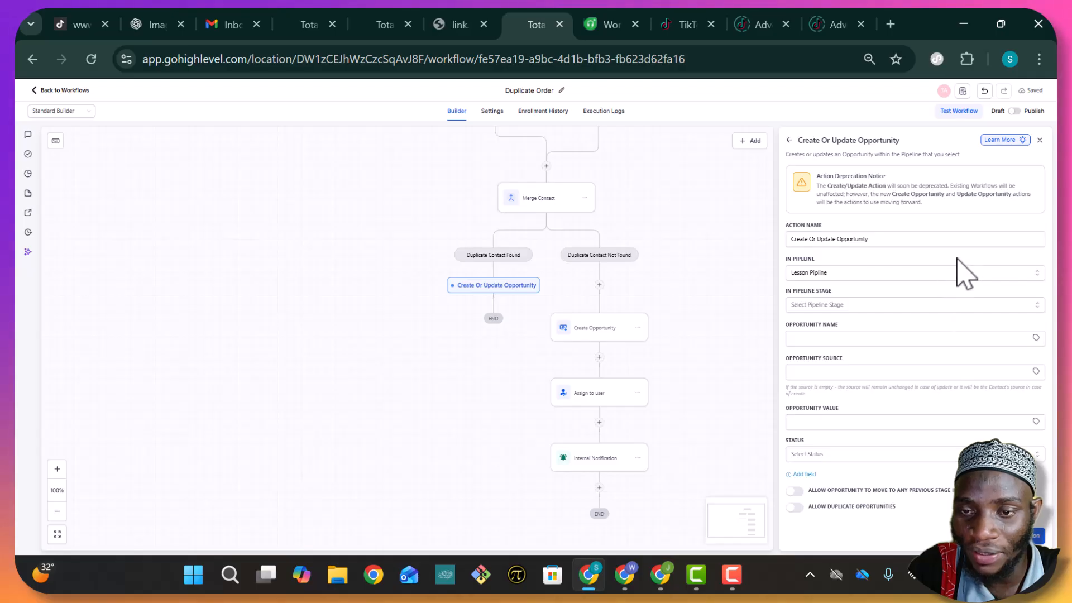
click(938, 306)
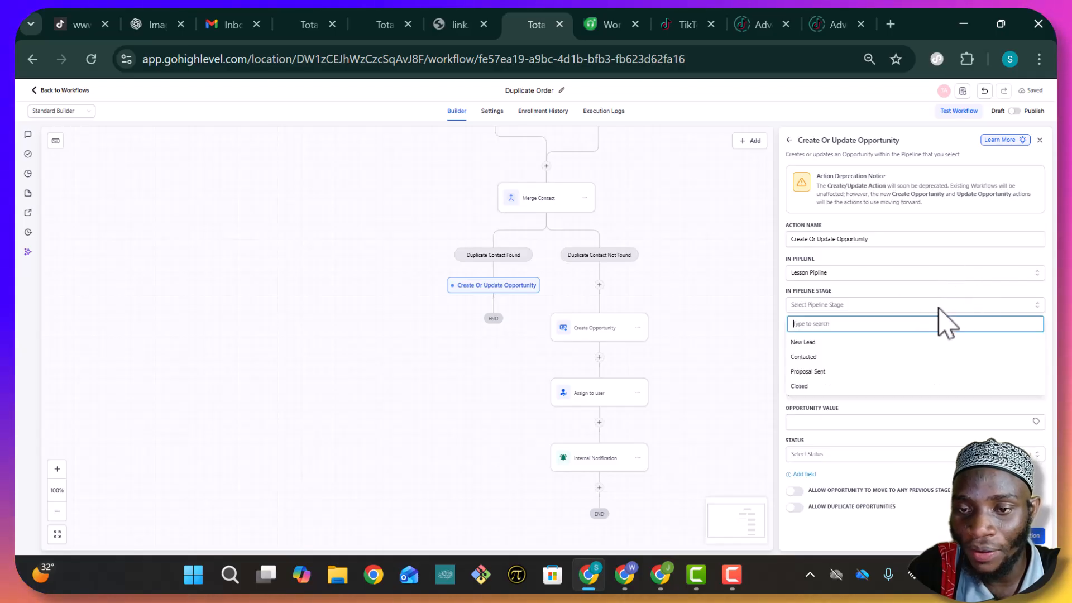
click(849, 342)
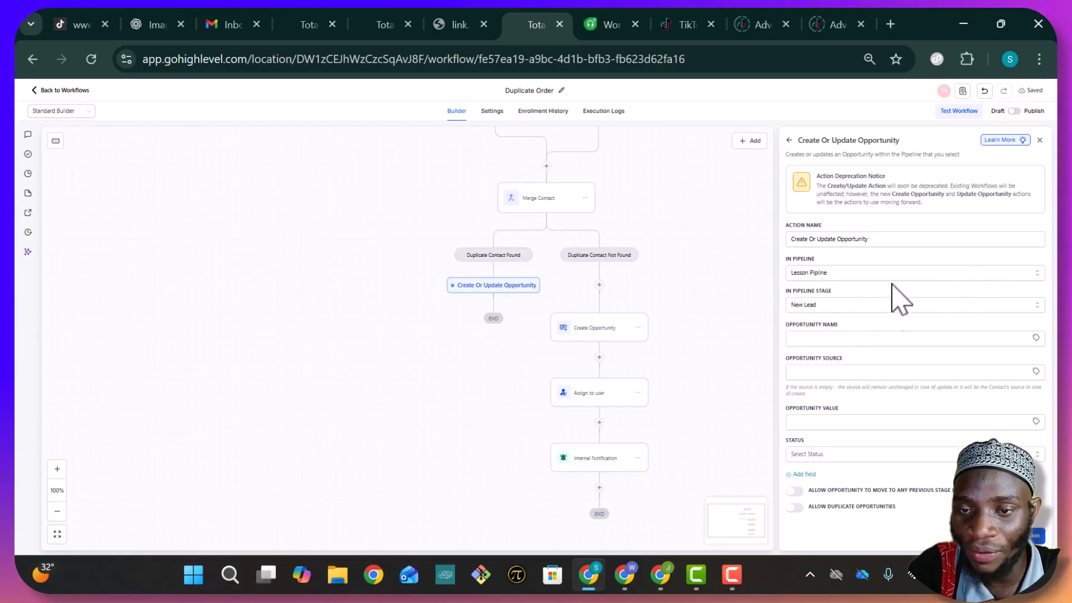
Fill the opportunity name with the contact's name and phone value
click(886, 337)
text({{contact.name}} - {{contact.phone}})
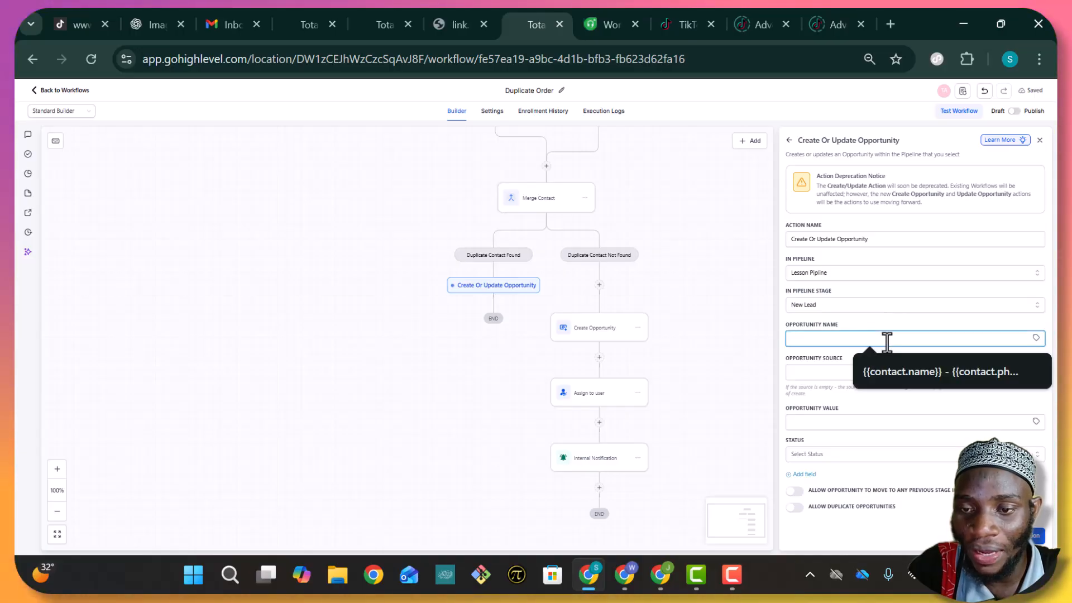
click(900, 373)
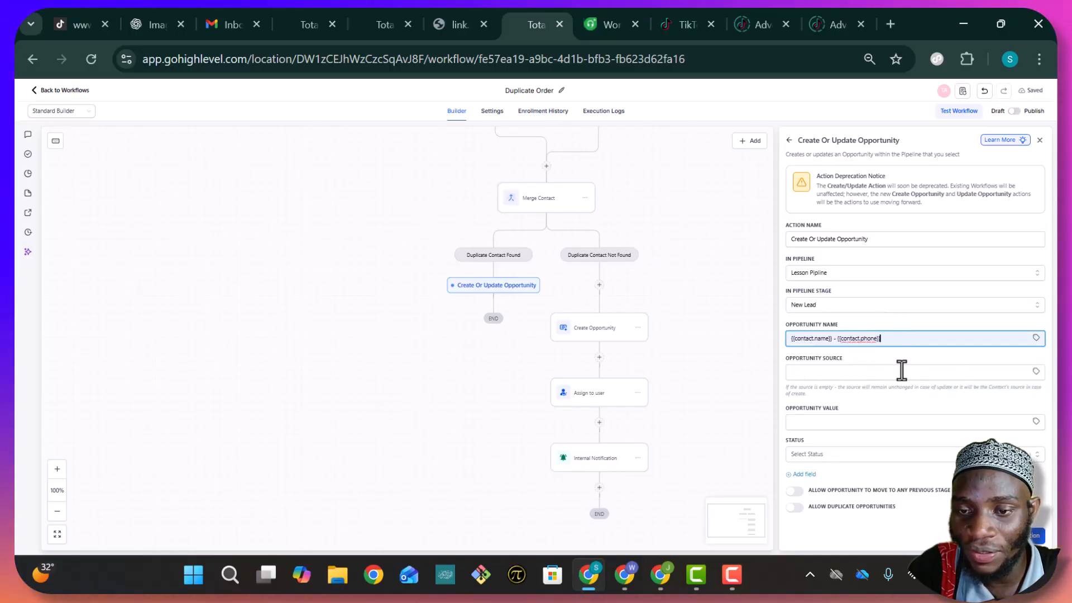
click(900, 373)
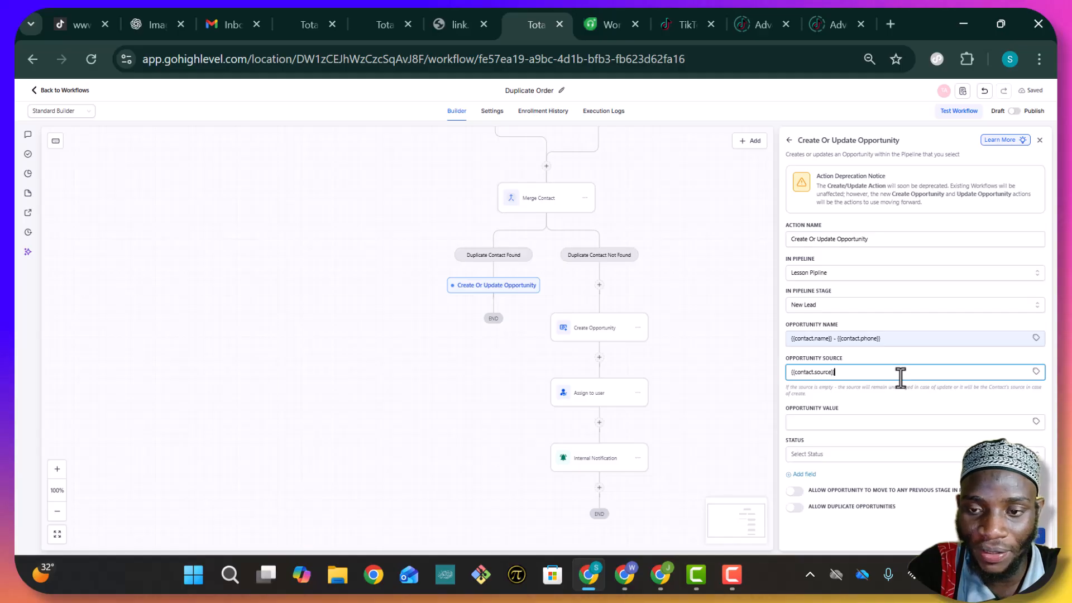
Set value 34500 and status open, allow moving to previous stages, and save the step
click(906, 423)
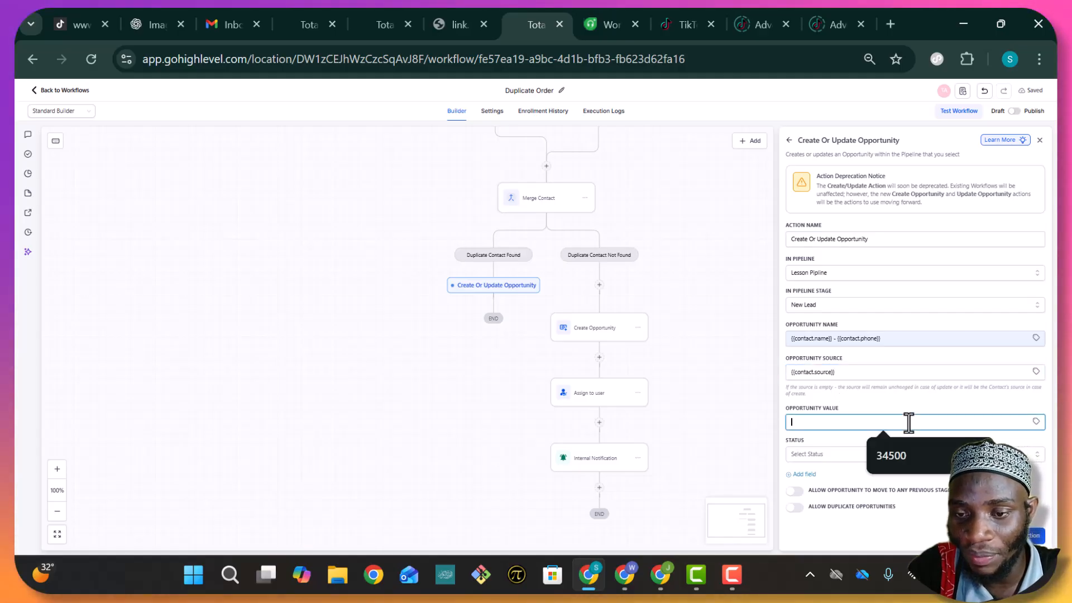
text(34500)
click(875, 456)
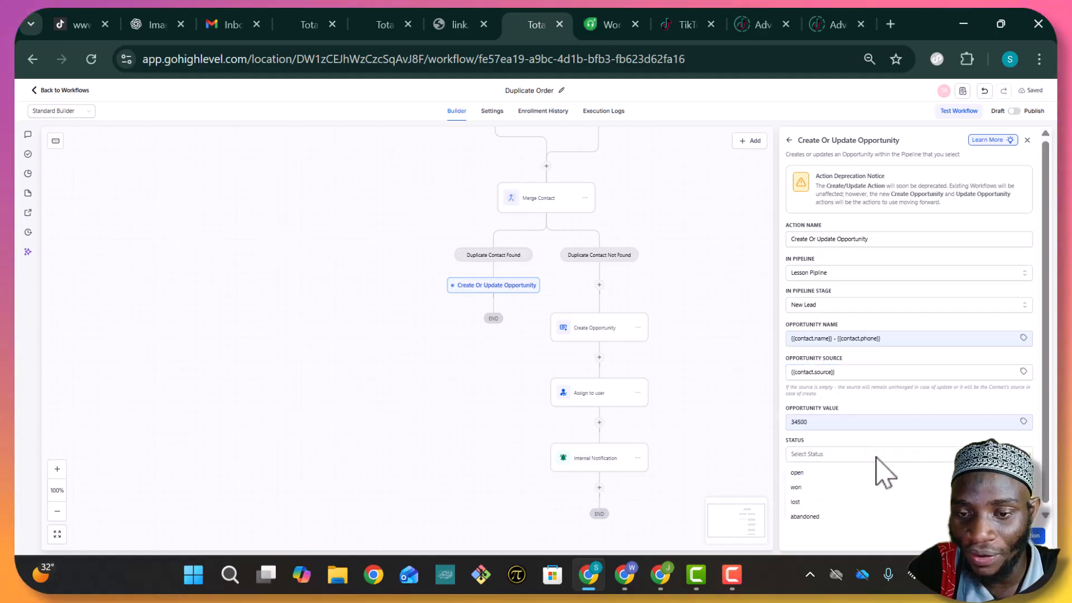
click(843, 471)
click(796, 492)
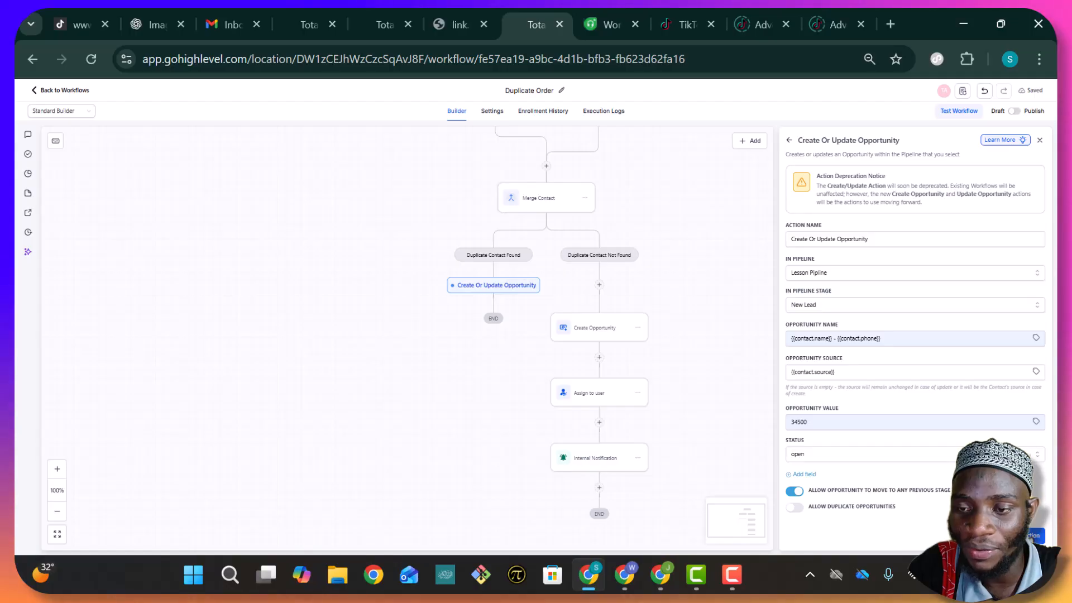
click(1035, 534)
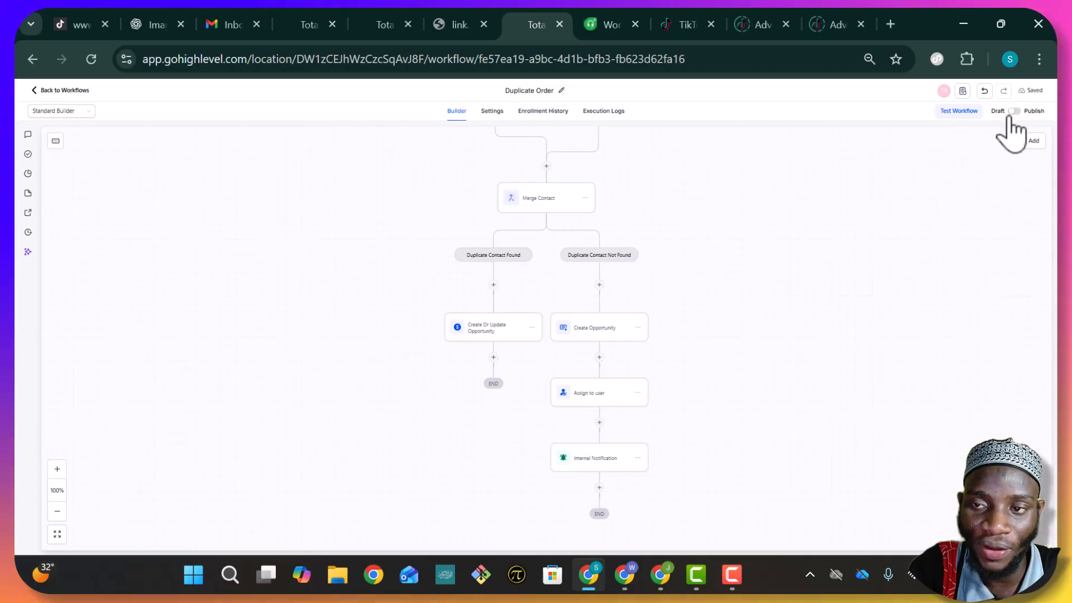
Add an Add To Notes step reading 'This is a duplicate order' and save it
click(493, 357)
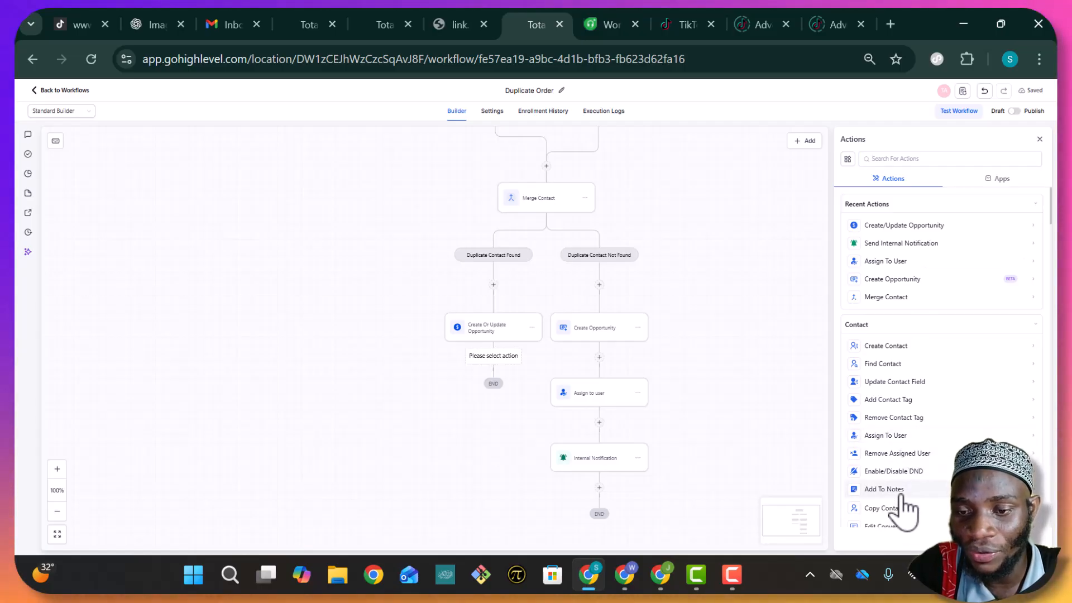
click(884, 489)
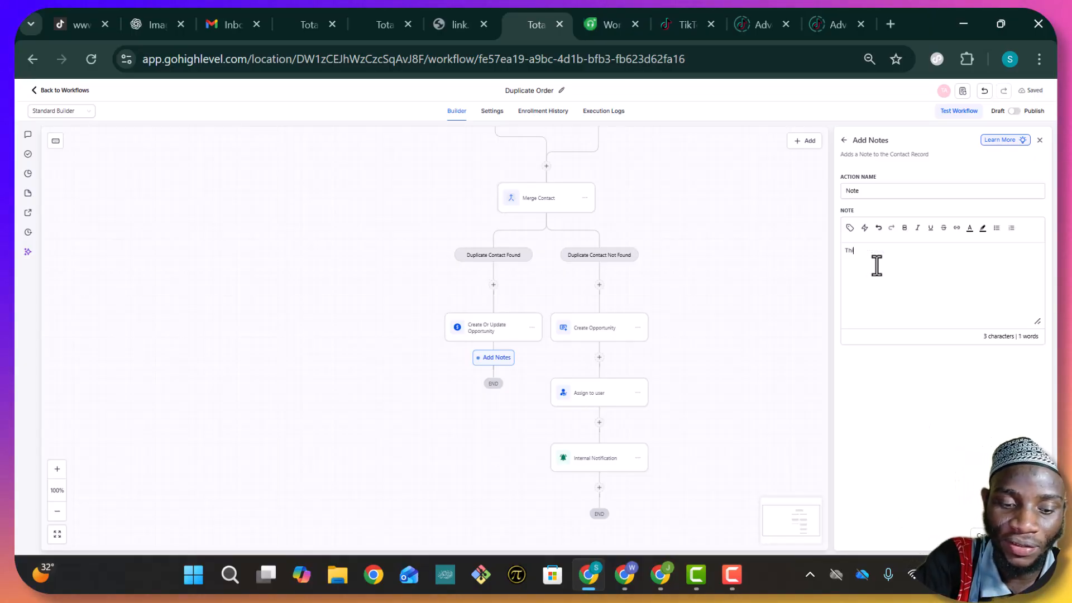
text(This is a du)
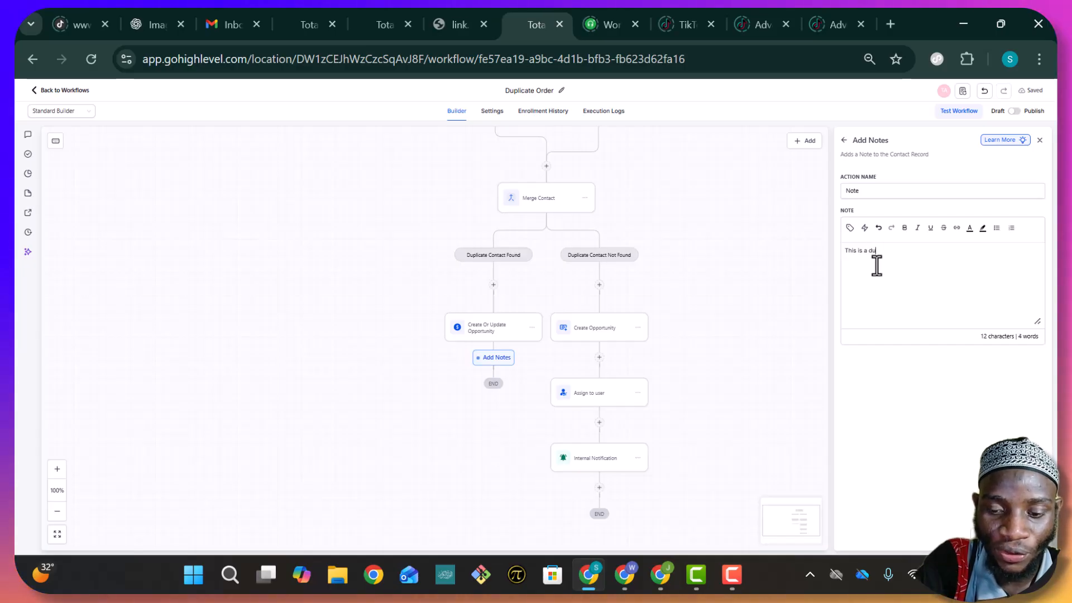
text(plic)
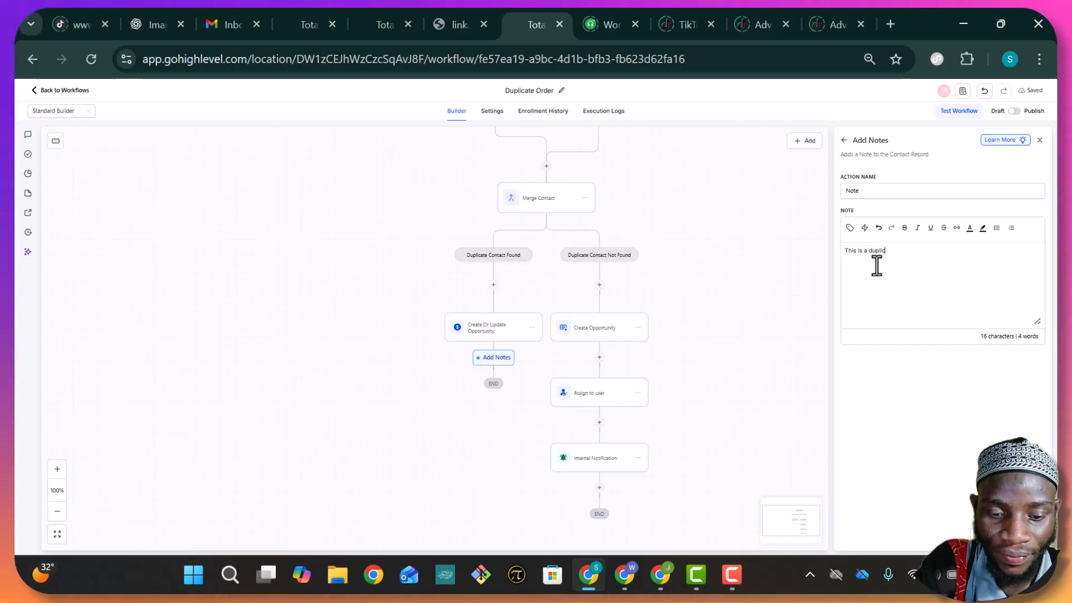
text(ate ordee)
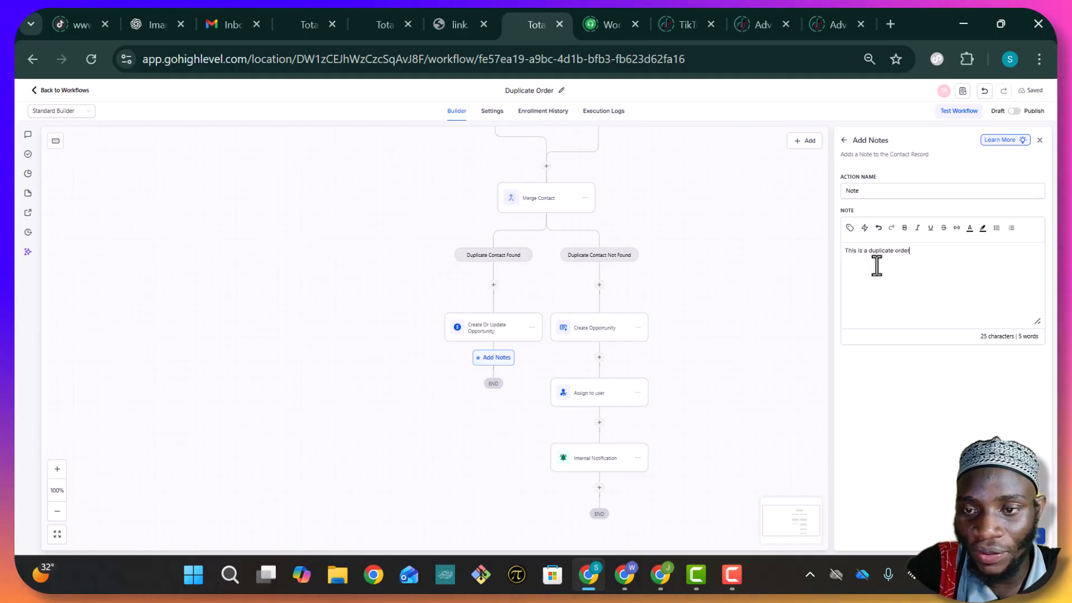
key(BackSpace)
text(r)
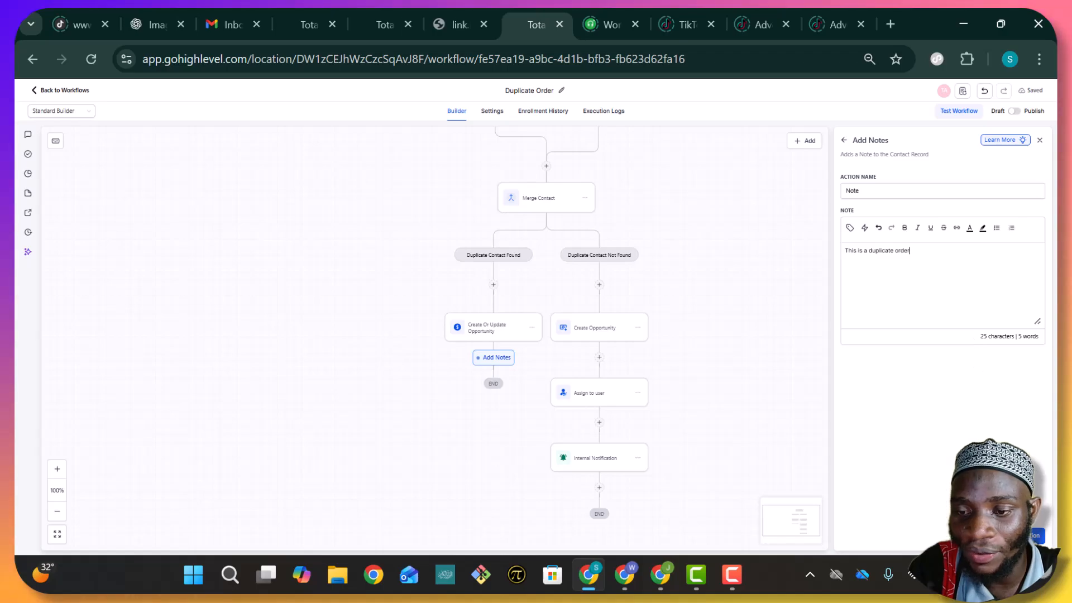
click(1021, 536)
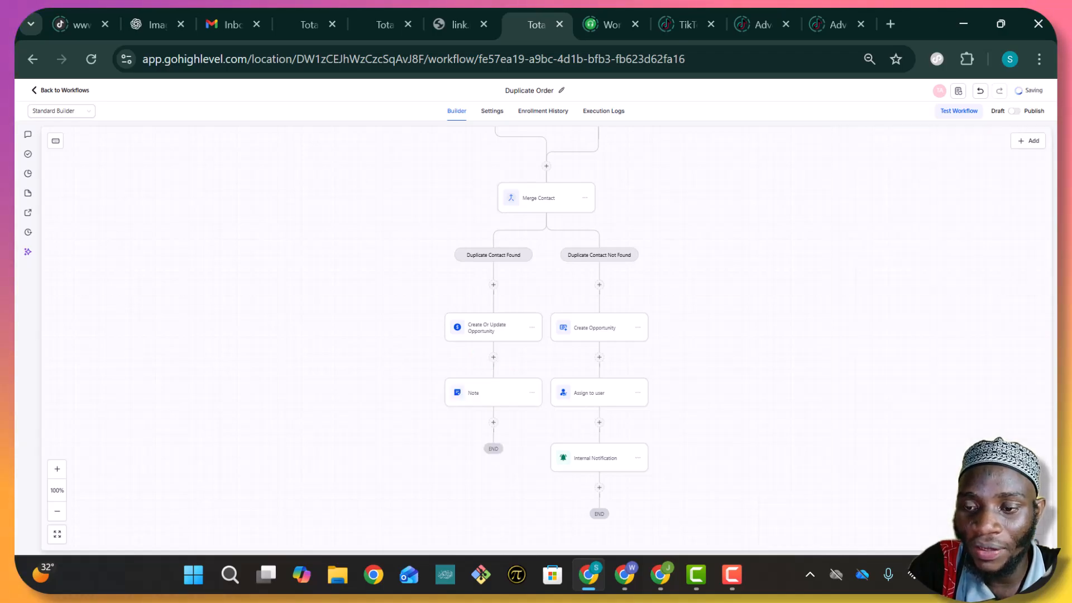
Copy the existing Internal Notification step and paste it below the Note step
click(492, 424)
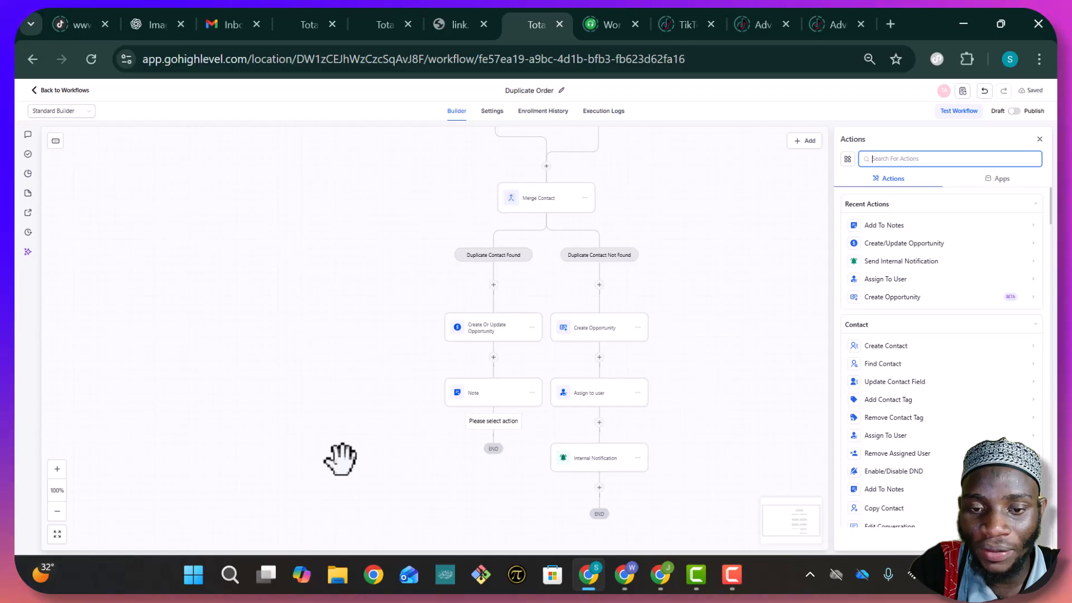
click(1039, 140)
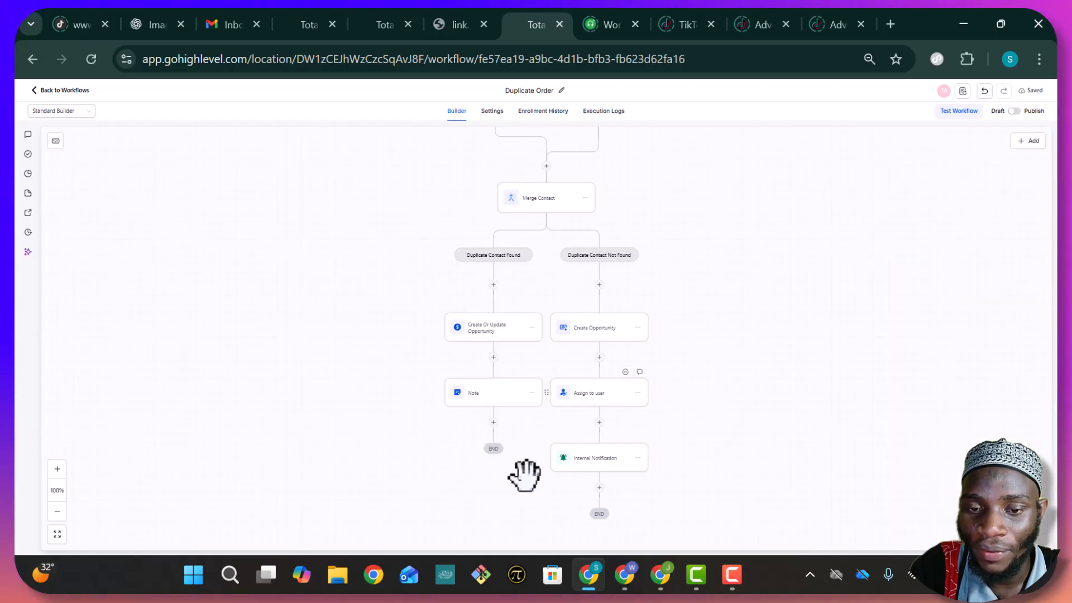
click(638, 459)
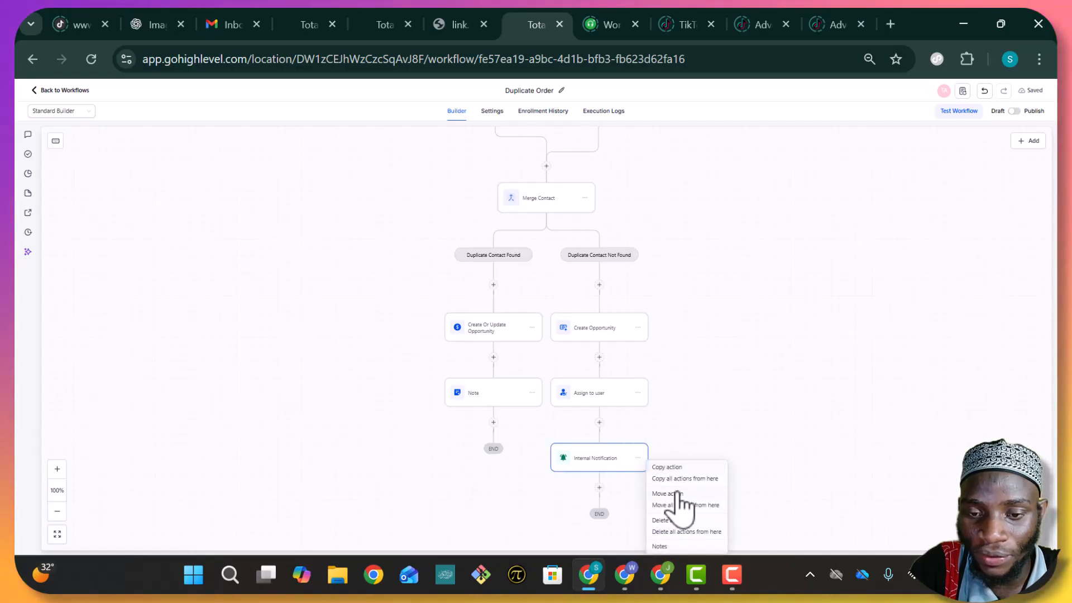
click(681, 468)
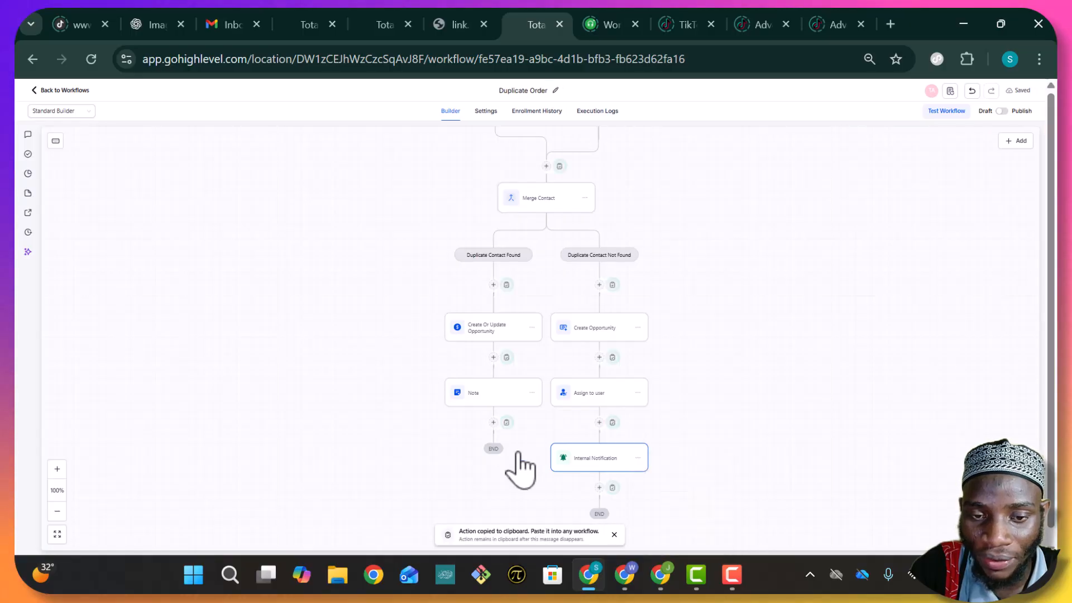
click(506, 423)
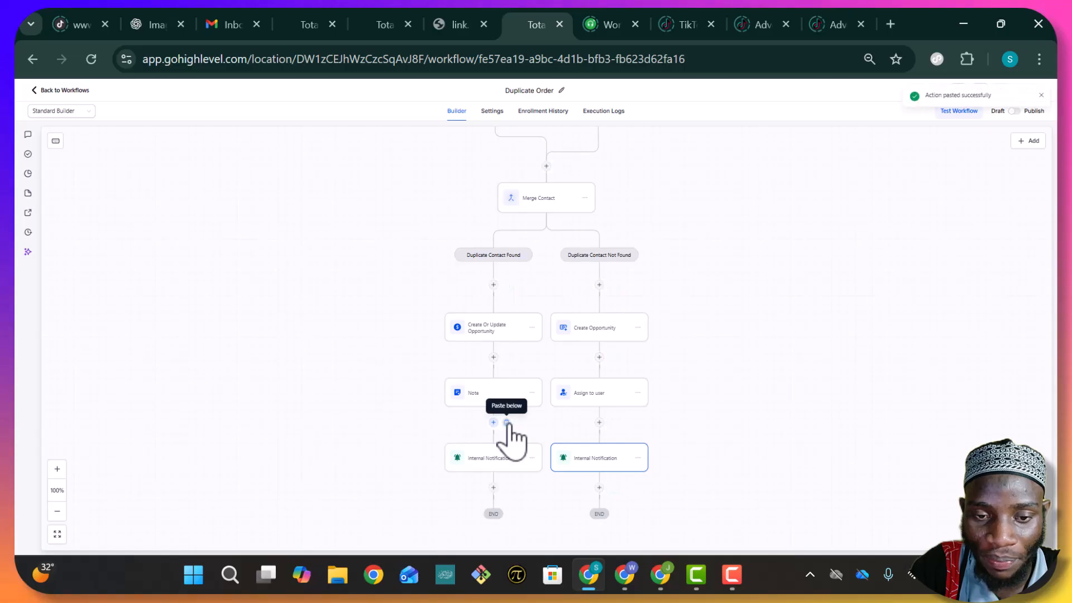
click(501, 471)
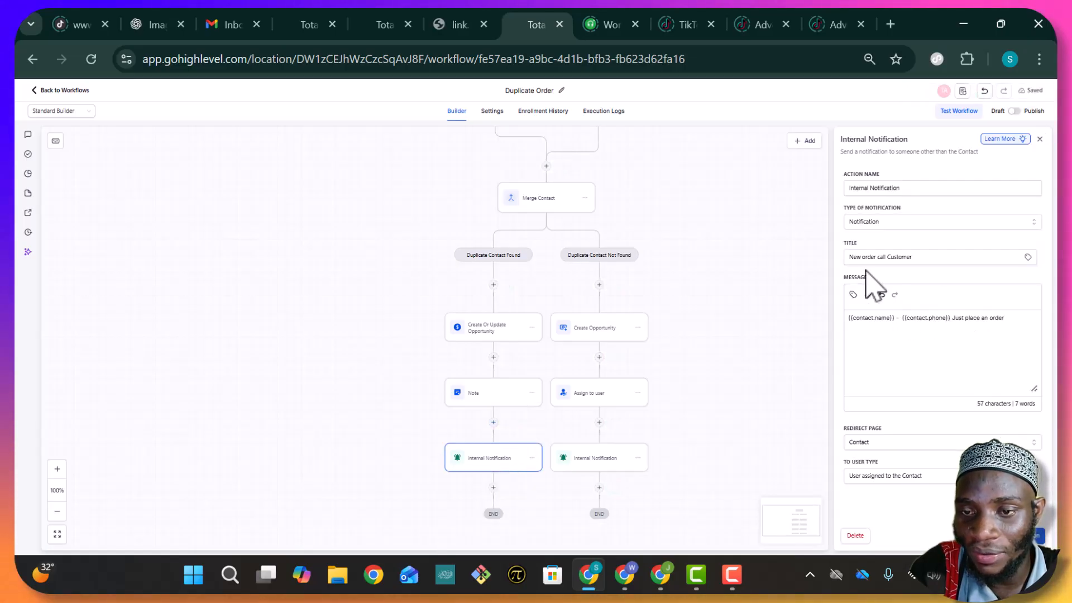
Retitle the copy 'Duplicate order call Customer', append 'again' to its message, and close it
drag(859, 259, 842, 260)
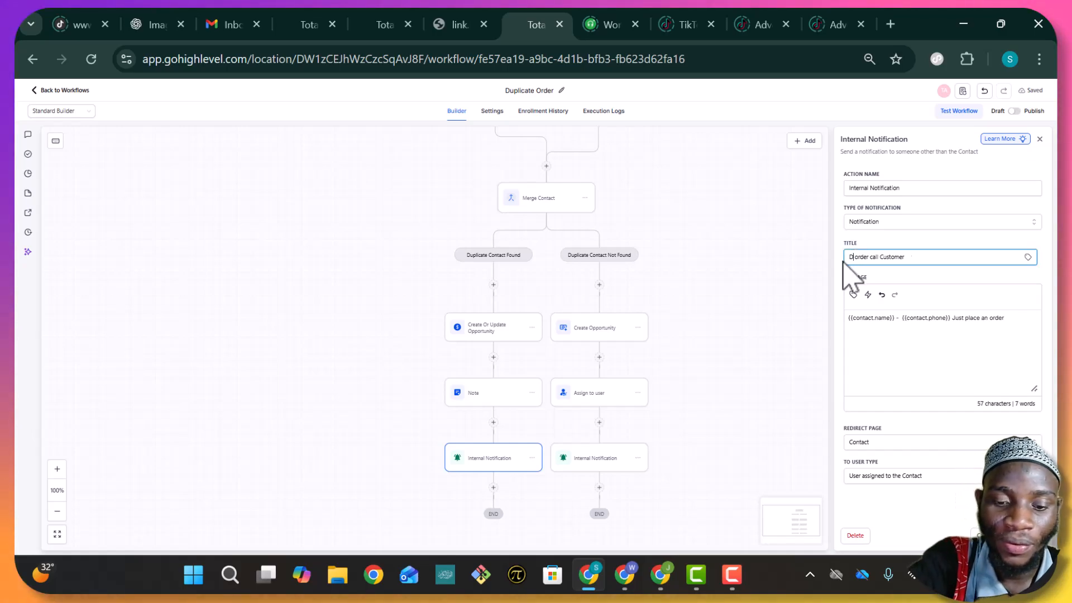
text(Duplicte)
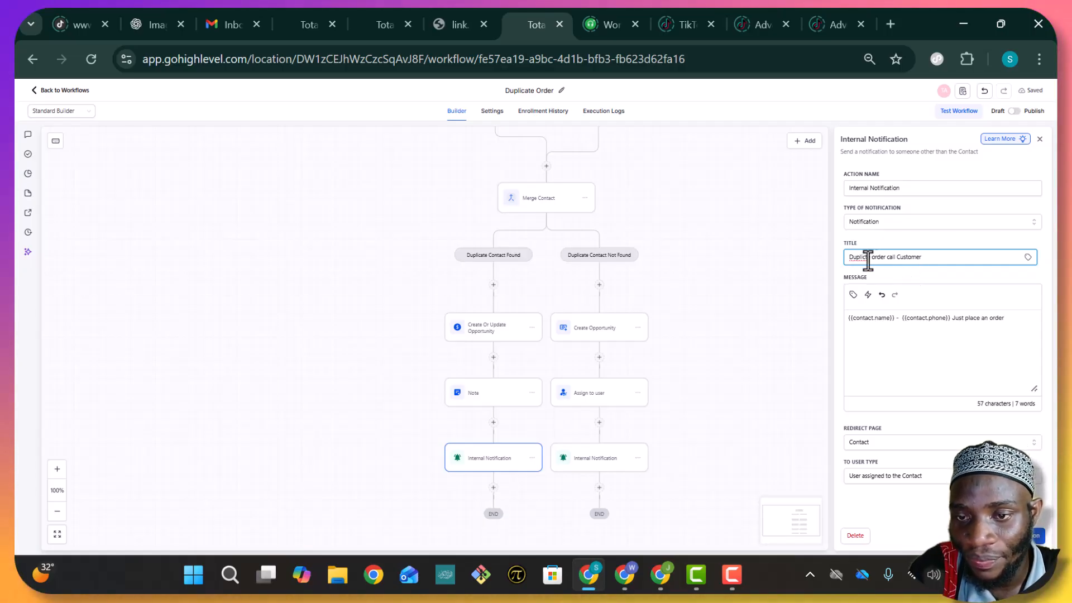
click(864, 257)
text(a)
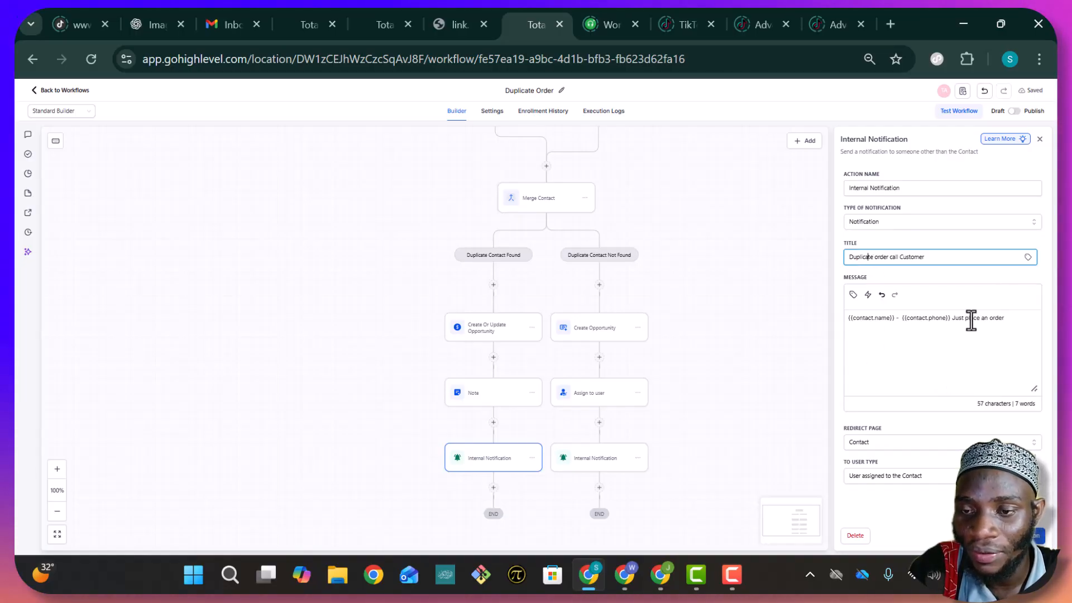
click(1007, 321)
text(again)
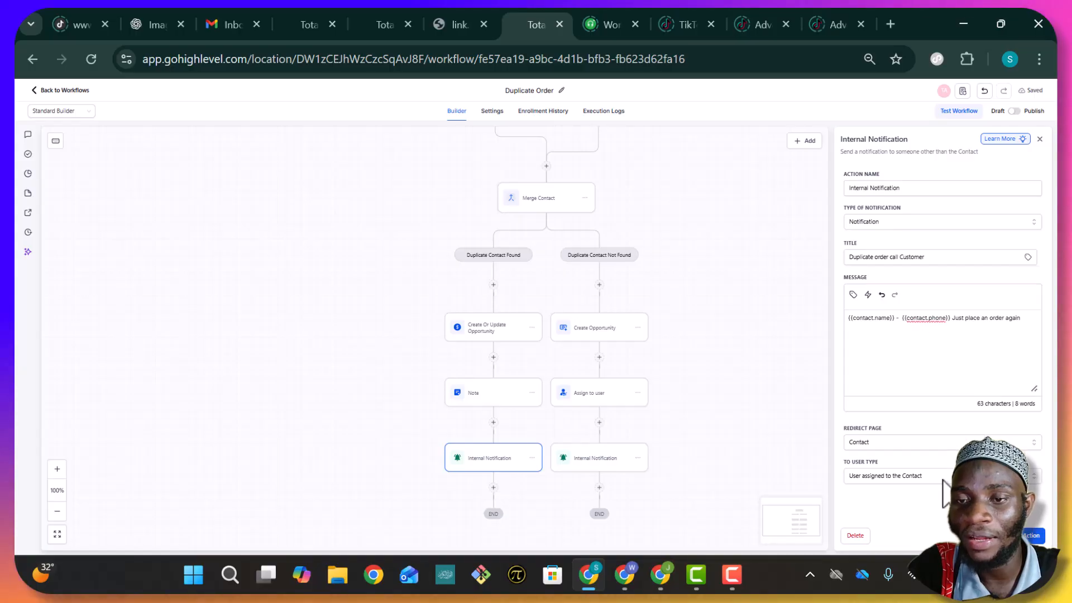
click(1030, 535)
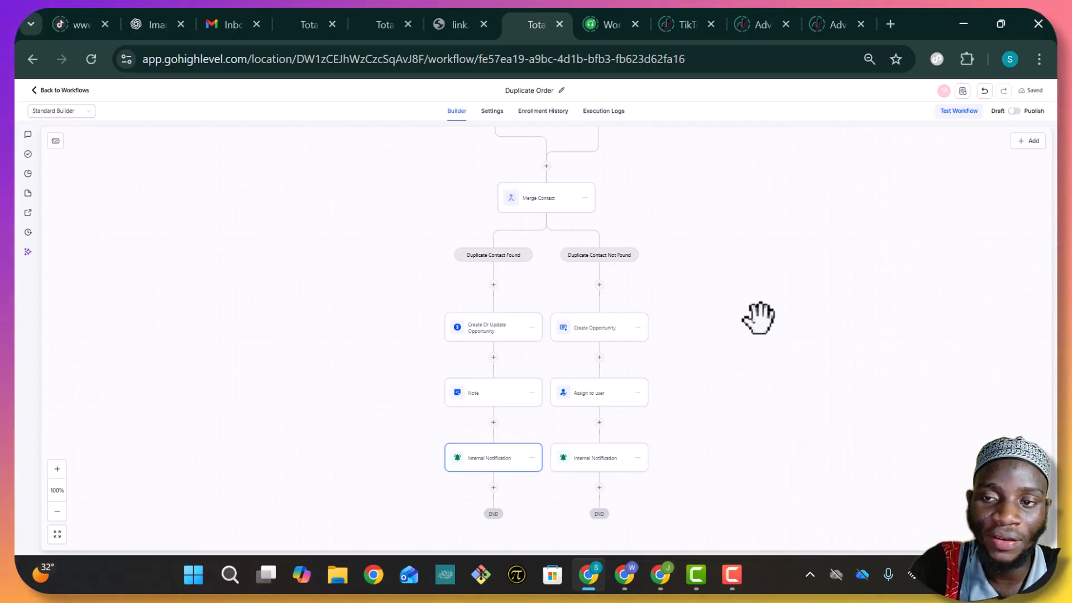
Confirm the trigger uses the YTT form, then open the YTT form's options in the Forms list
scroll(756, 315, up, 3)
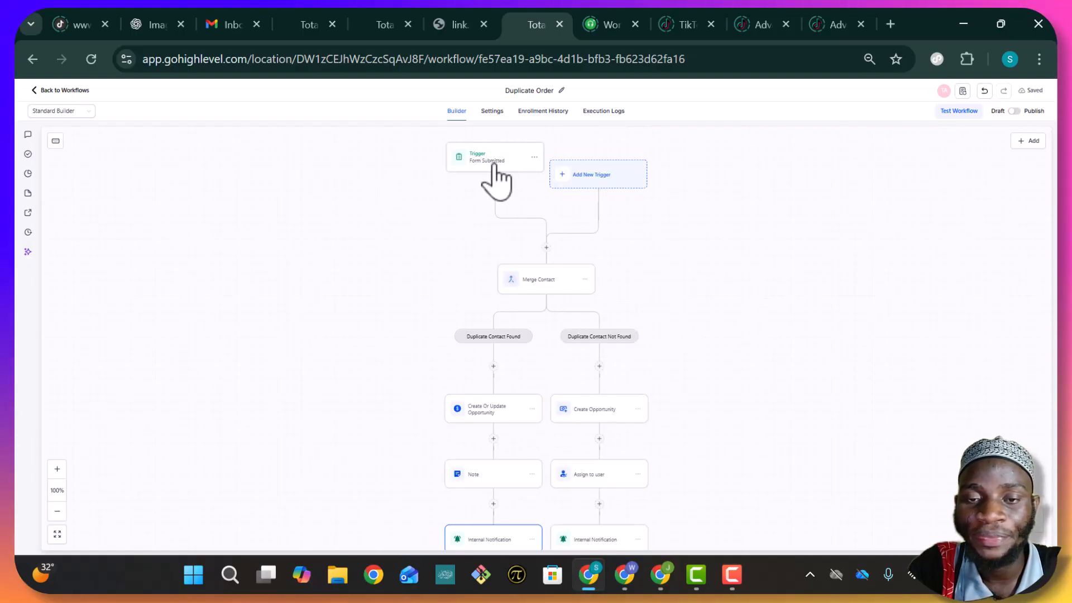
click(494, 162)
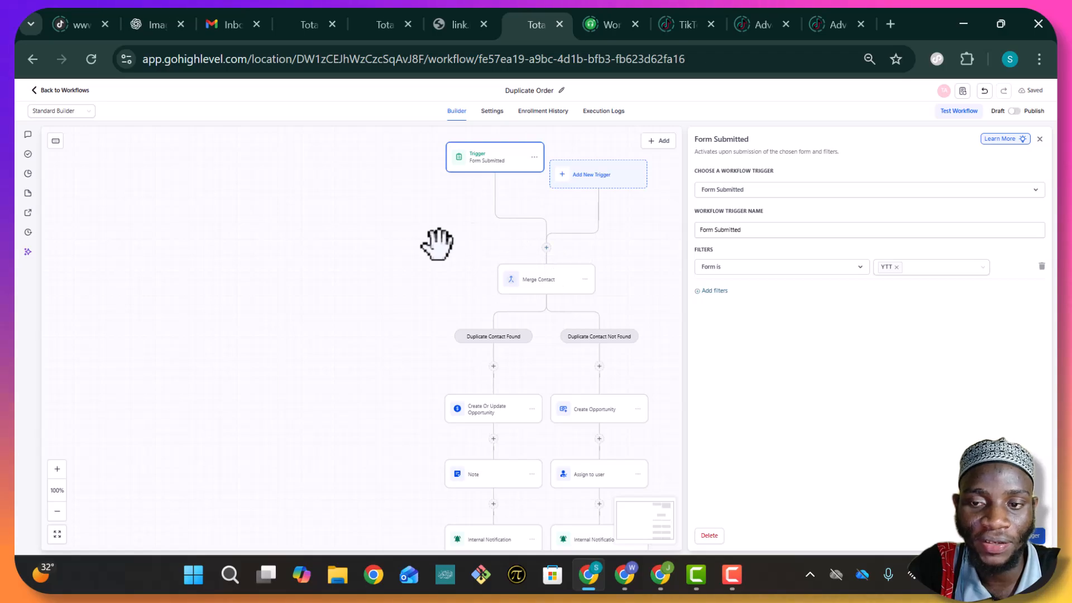
click(447, 25)
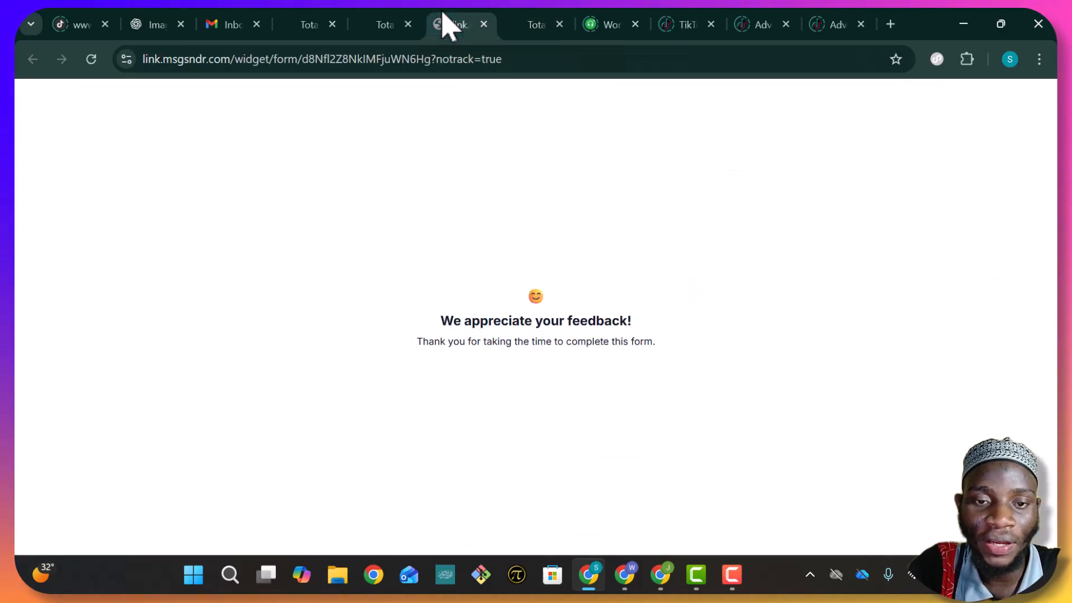
click(484, 25)
click(390, 29)
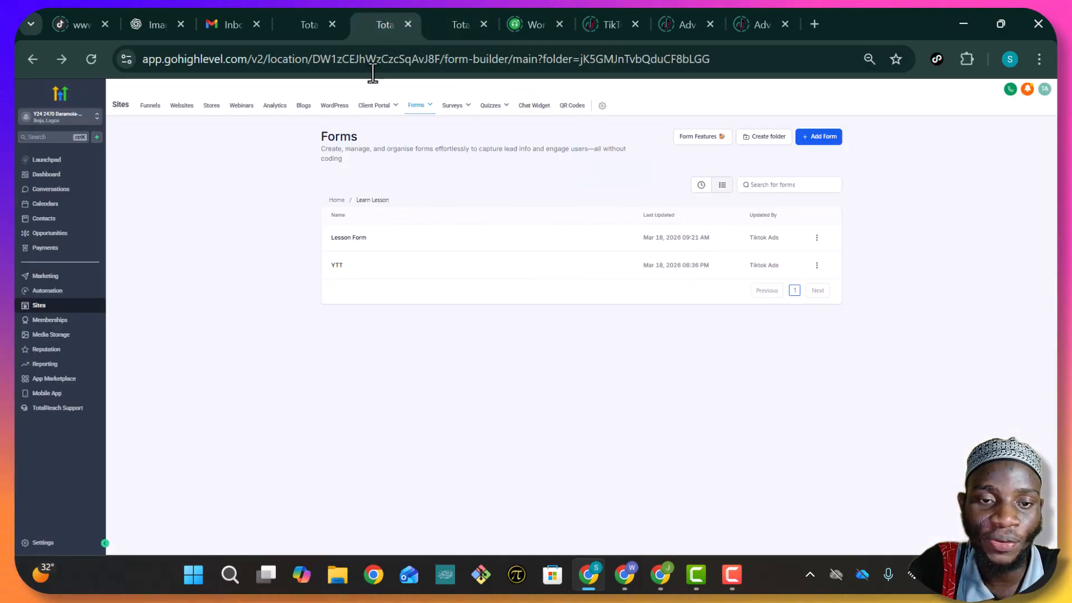
click(817, 265)
Submit the YTT form preview with a test contact's first name, last name and phone number, then view Opportunities
click(810, 179)
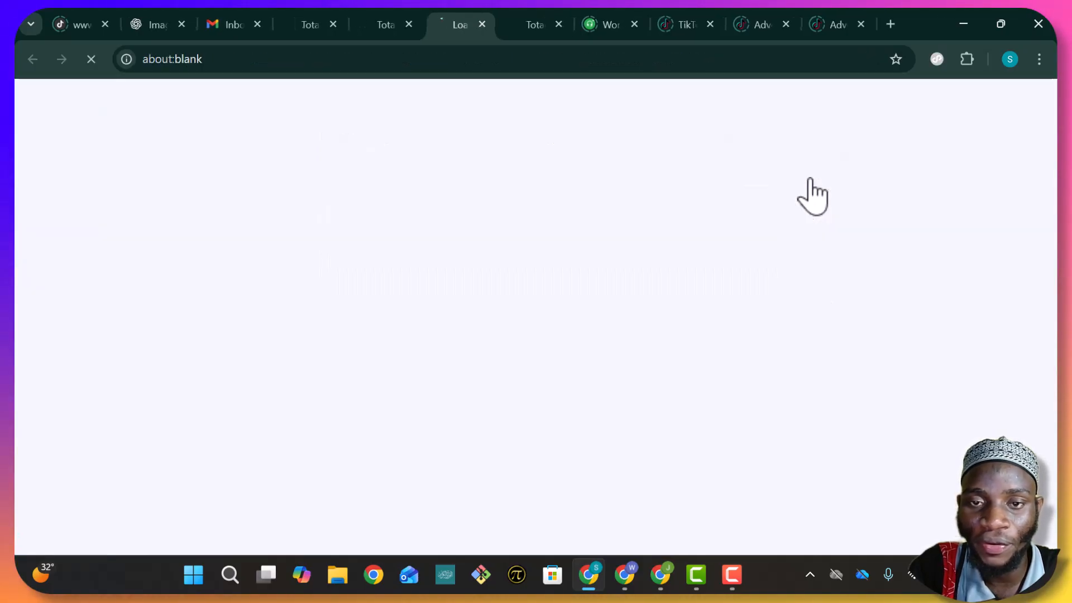
click(448, 170)
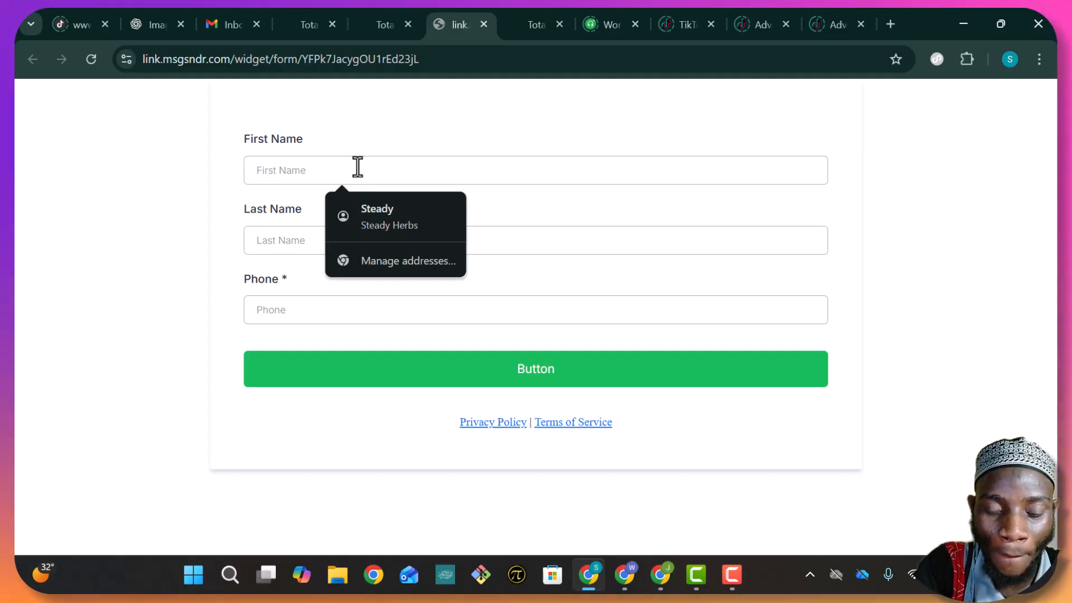
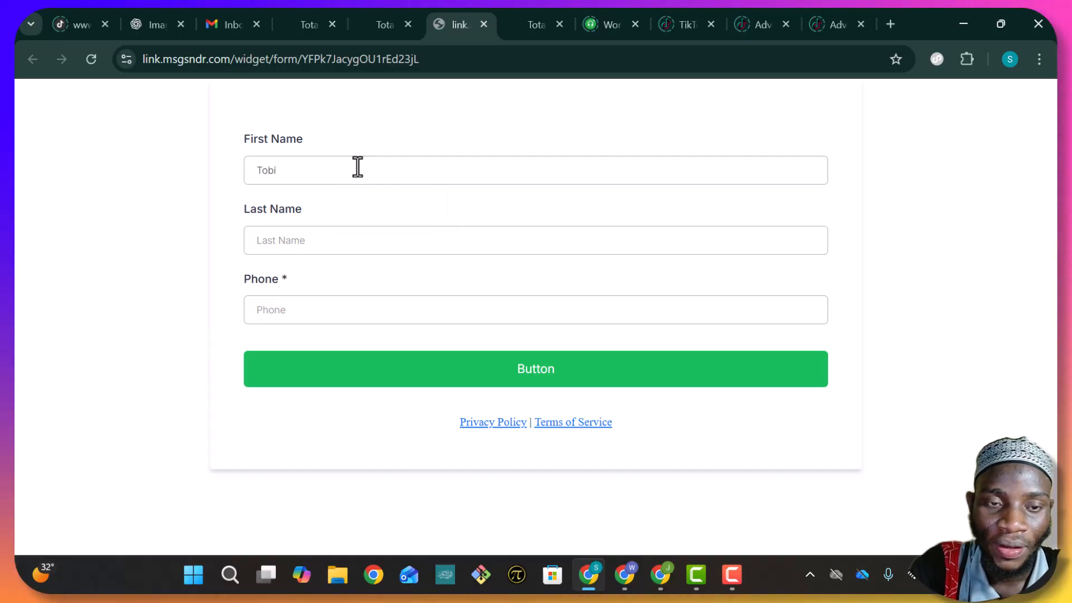
click(344, 241)
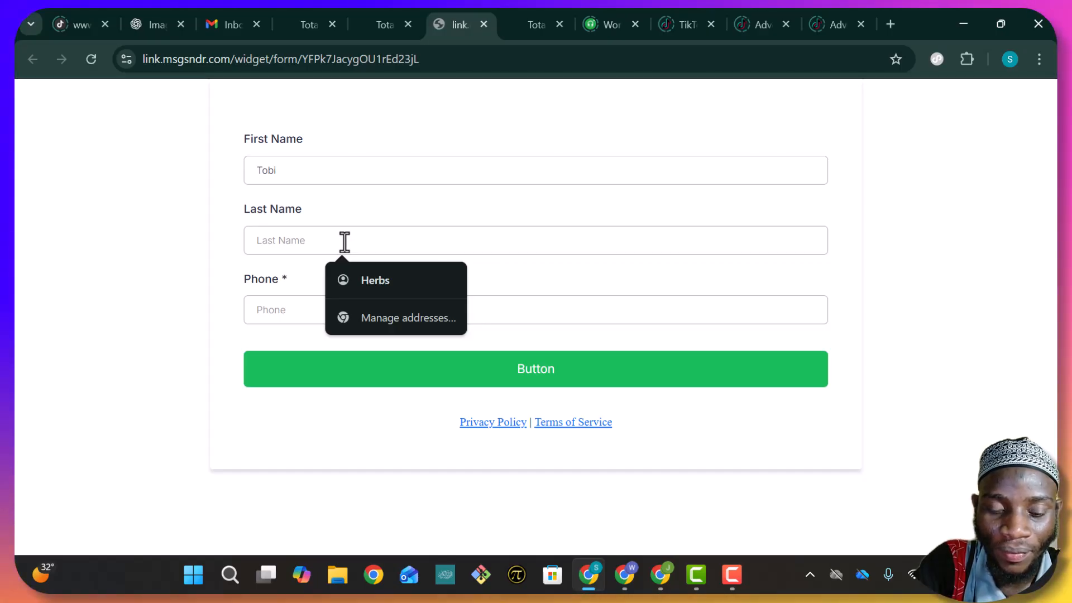
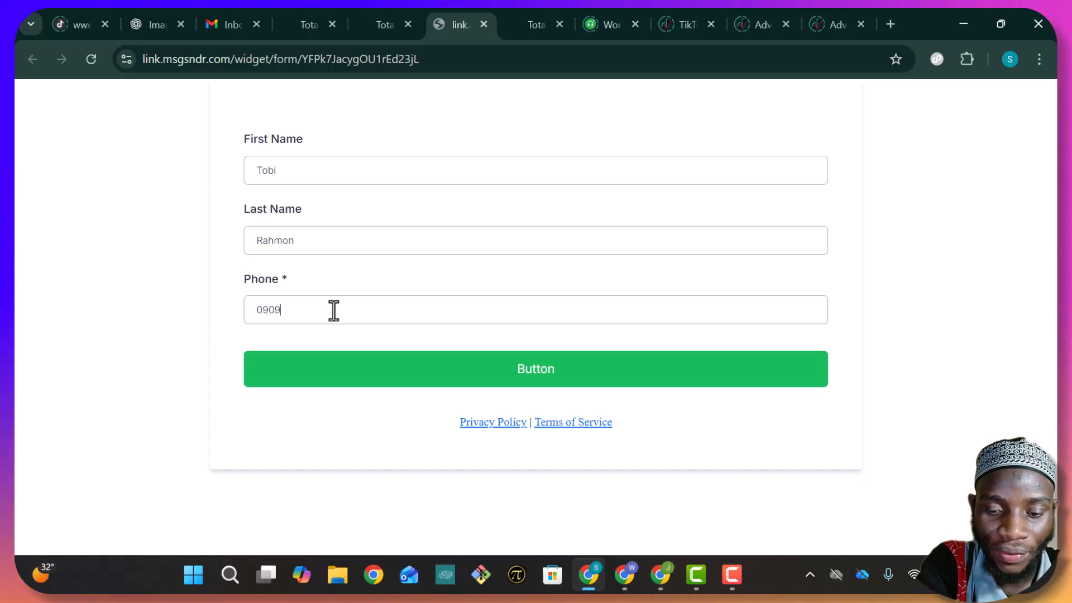
text(76)
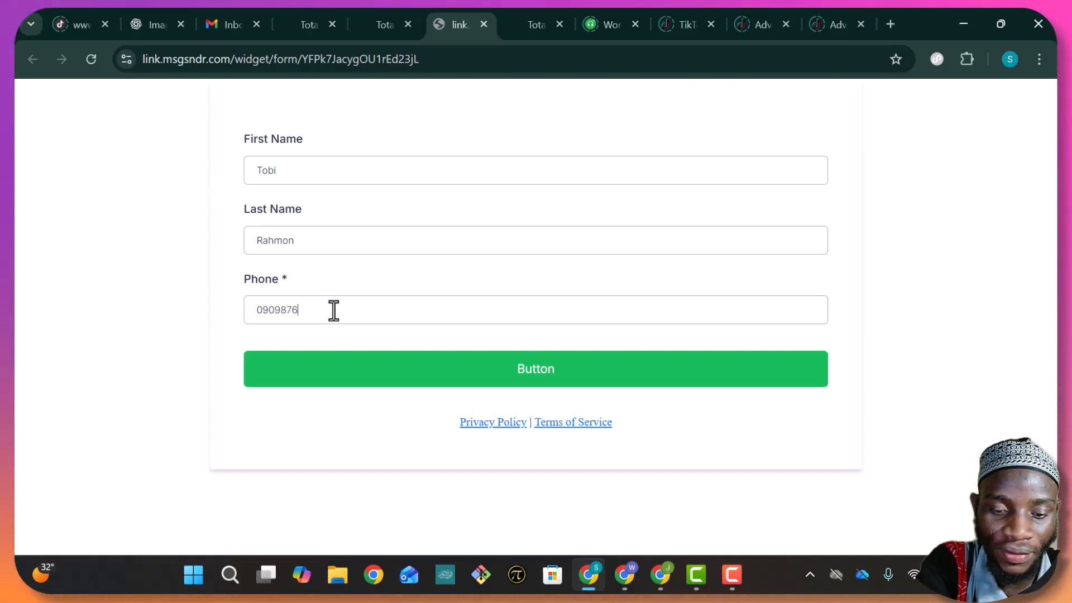
text( 5432)
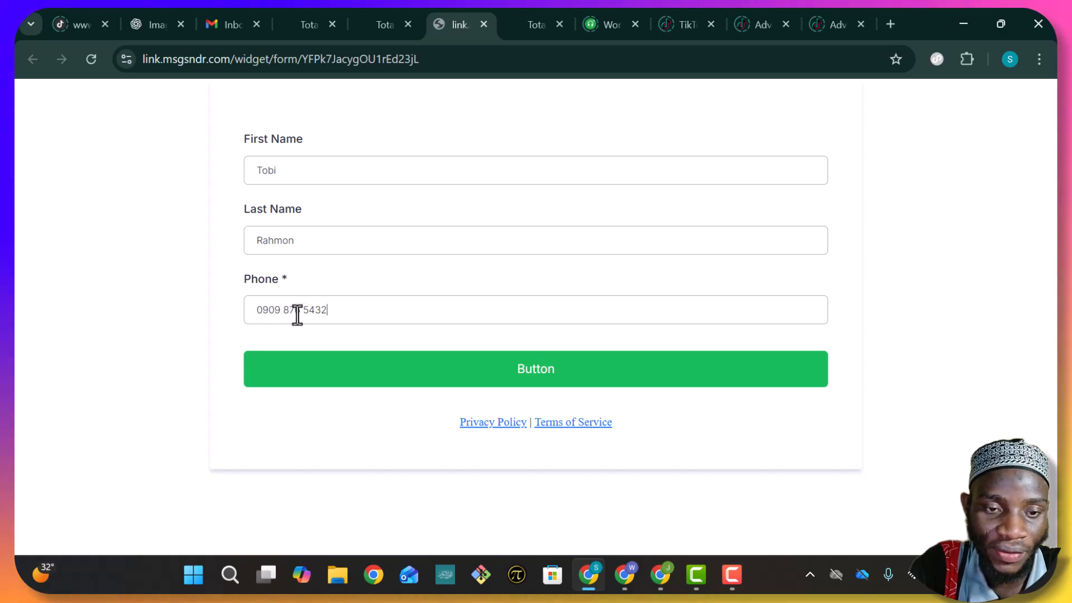
click(473, 369)
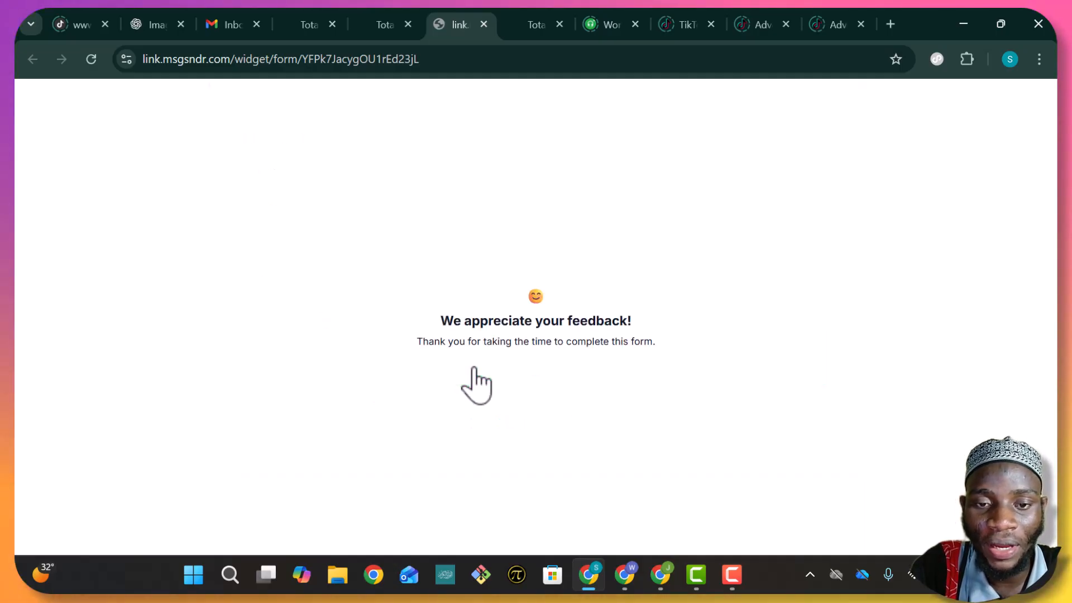
click(317, 28)
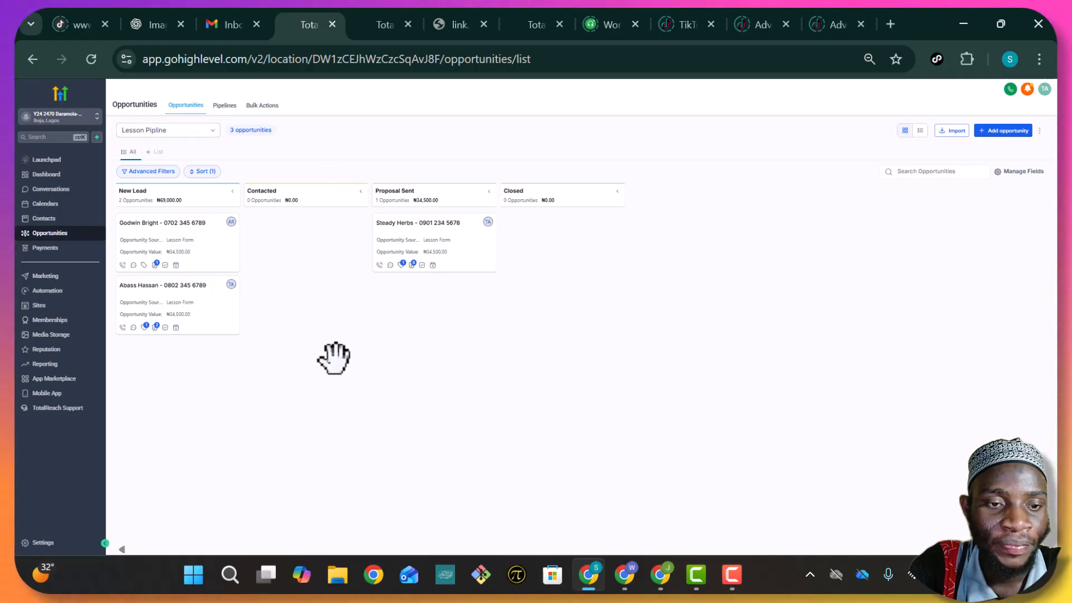
Reload the Lesson Pipline board to show the new opportunities, then return to the Duplicate Order workflow
click(91, 60)
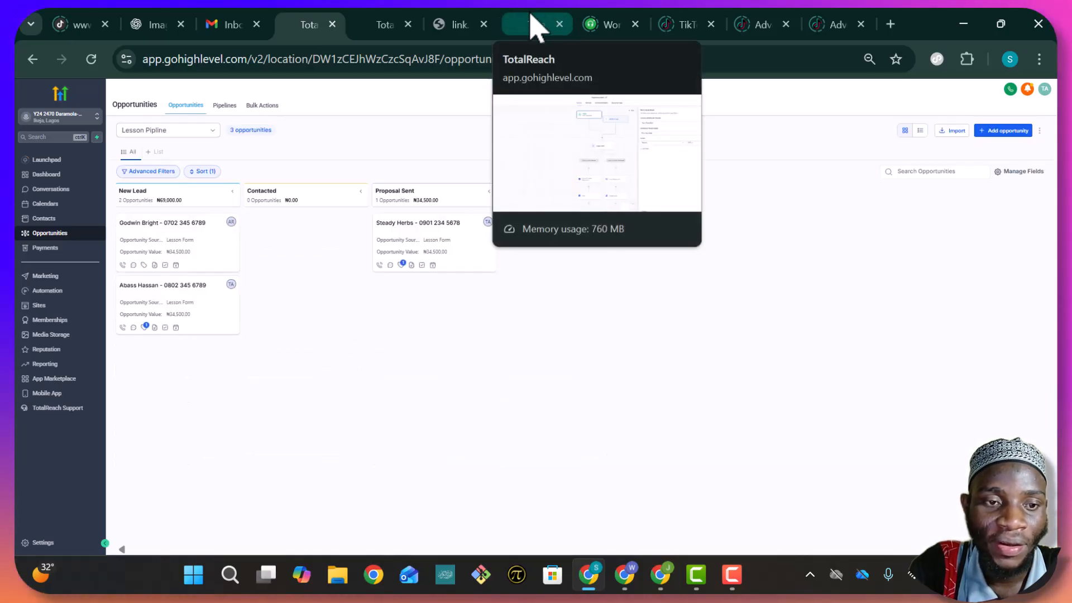
click(533, 22)
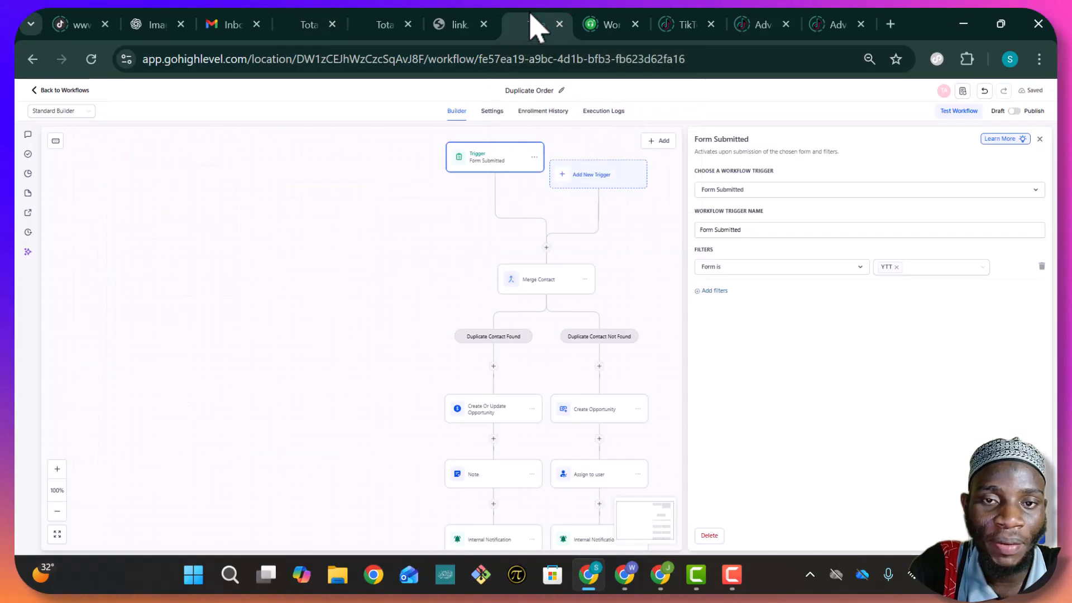
Close the trigger panel, switch Duplicate Order from Draft to Publish, and save it
click(1039, 139)
click(1029, 142)
scroll(558, 500, down, 1)
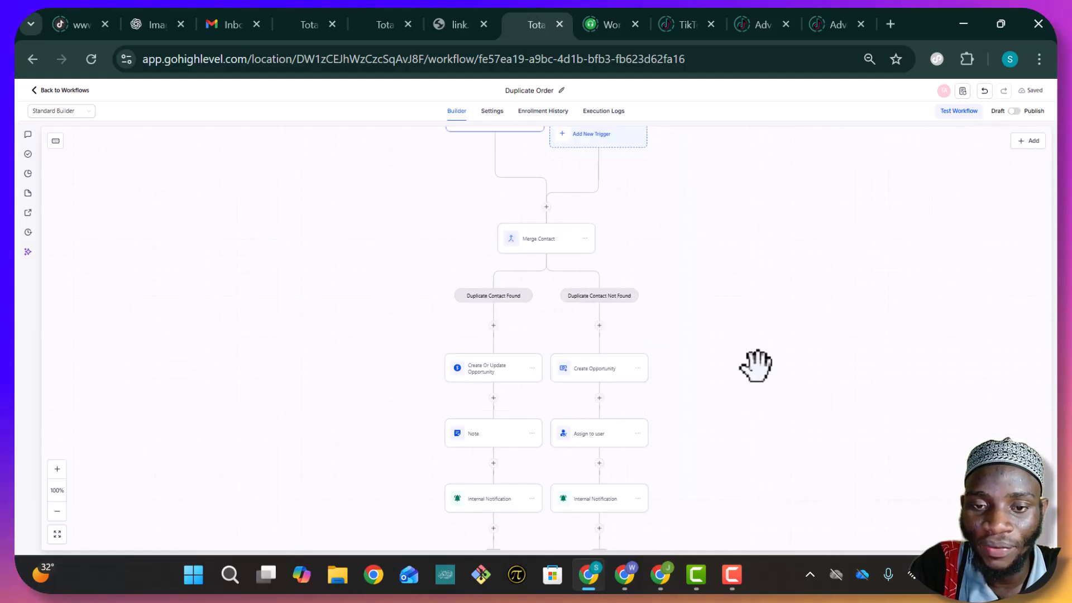
click(1014, 111)
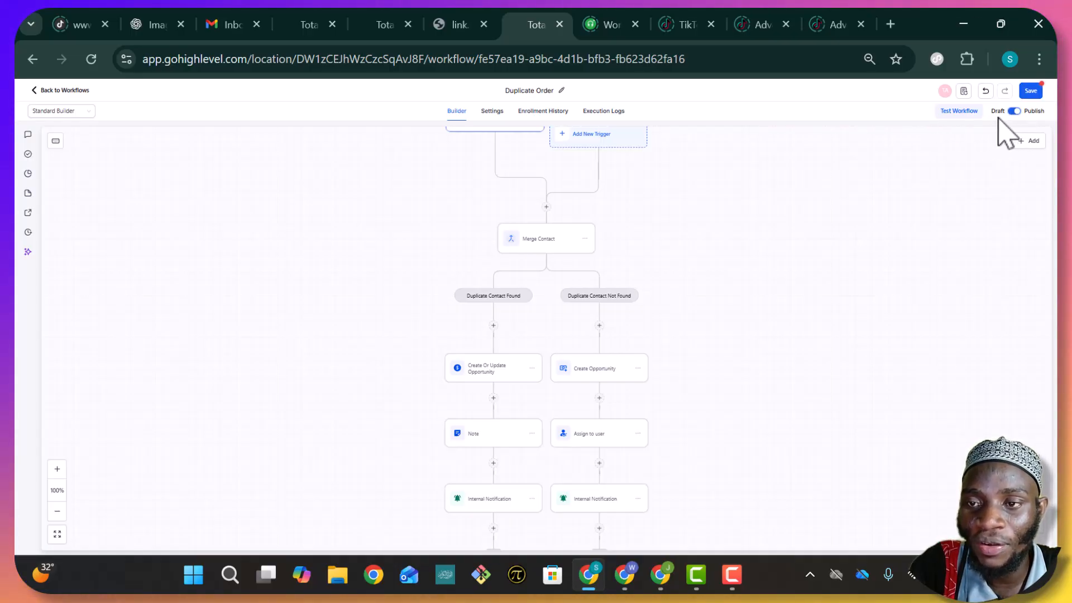
click(1031, 91)
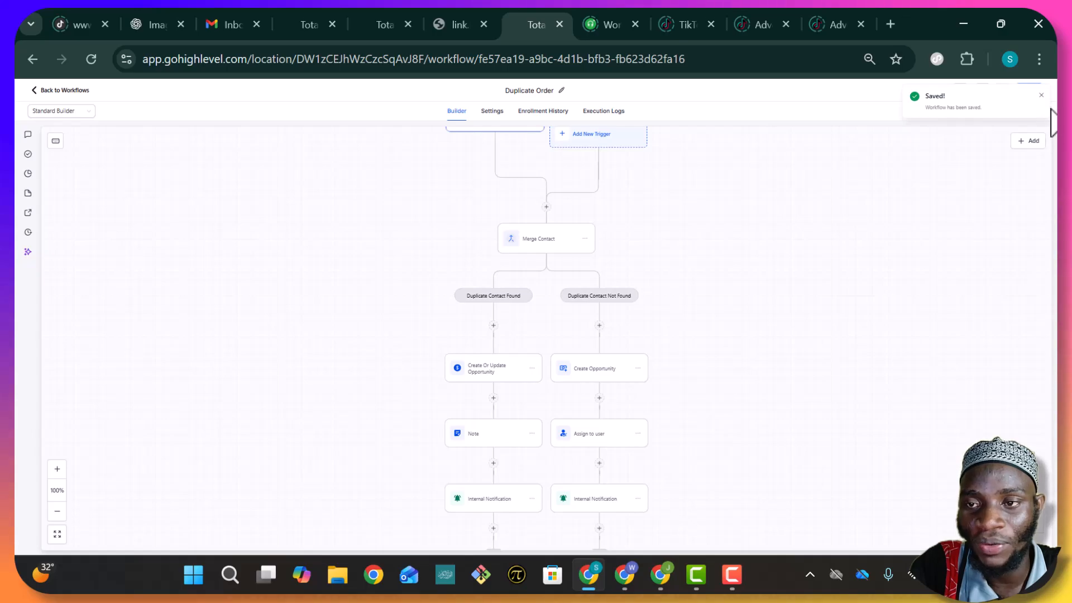
click(1042, 95)
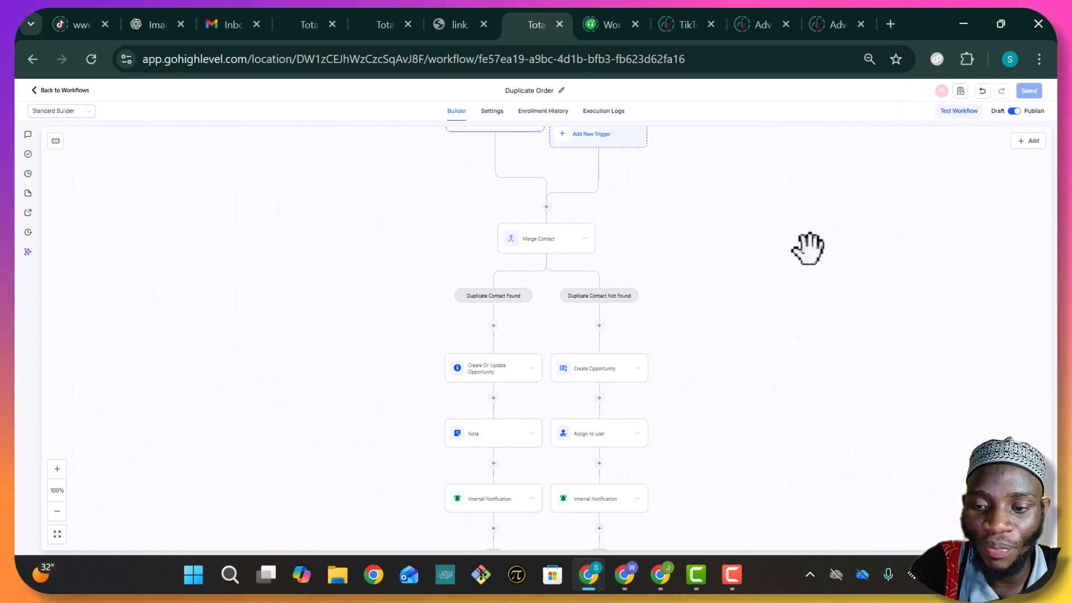
scroll(748, 246, up, 2)
Reload the test form and refill it with the test contact's first name, last name and phone number
click(449, 24)
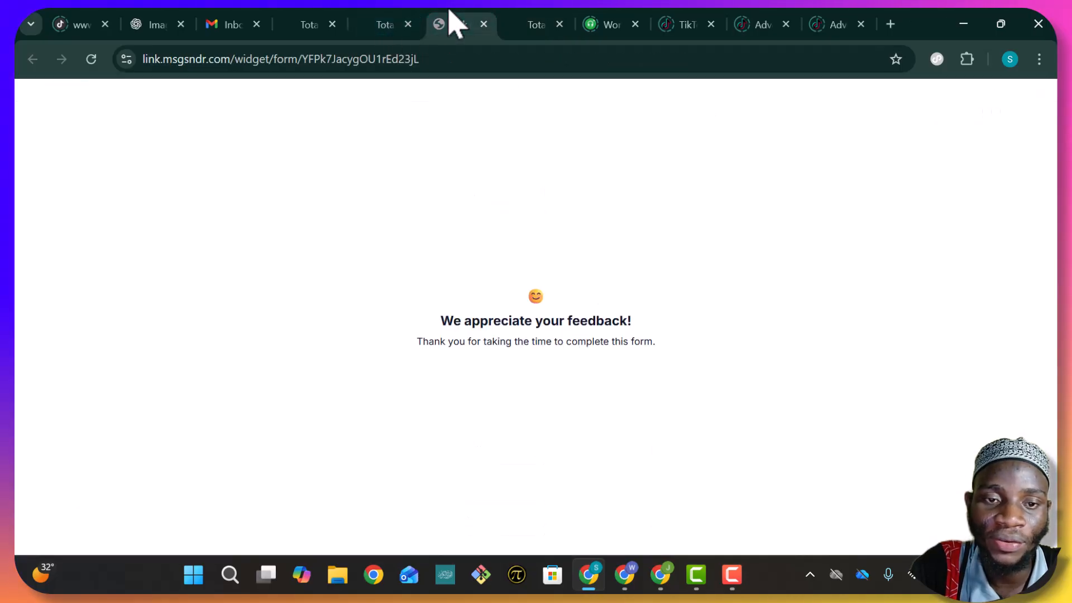
click(92, 58)
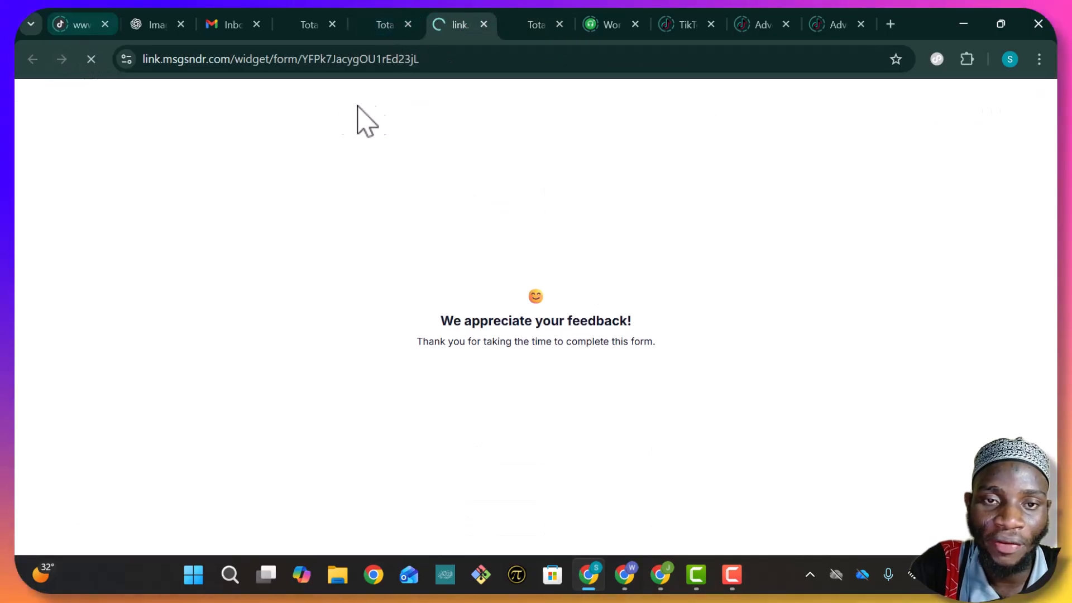
click(378, 178)
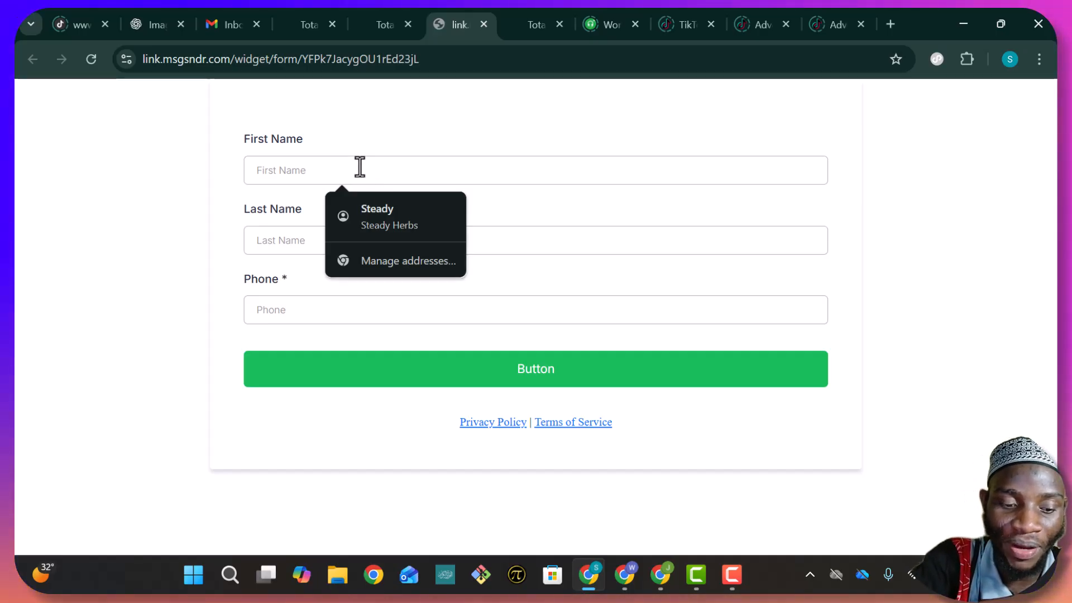
text(T)
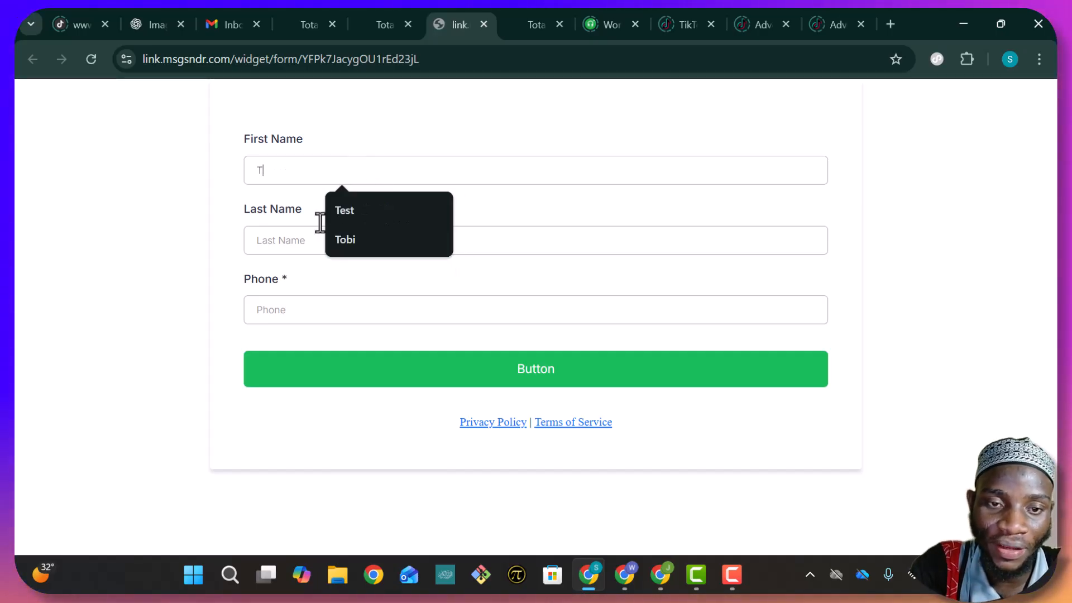
click(359, 246)
click(347, 246)
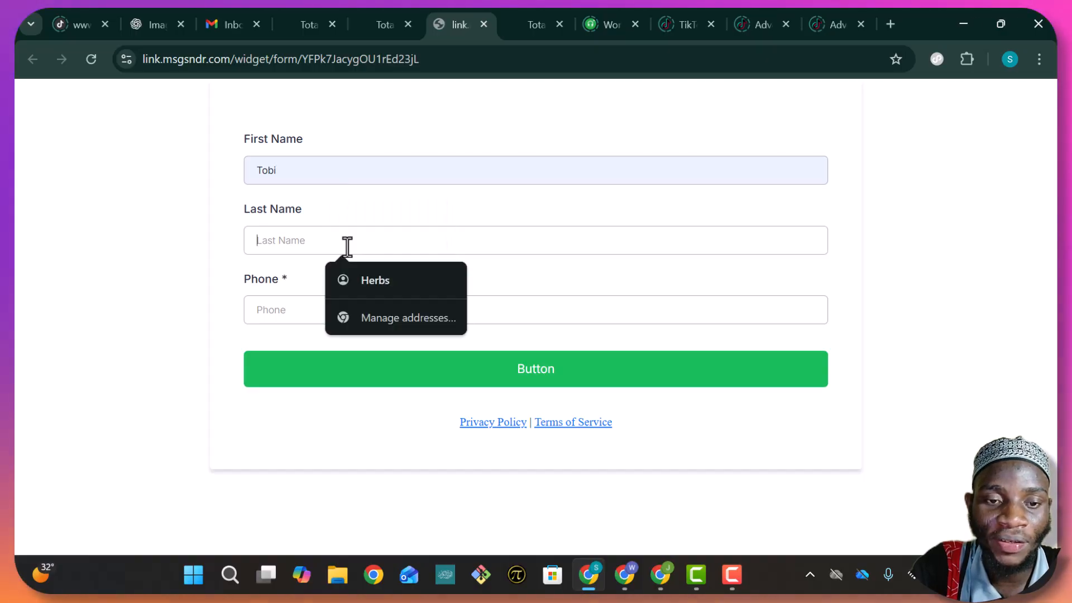
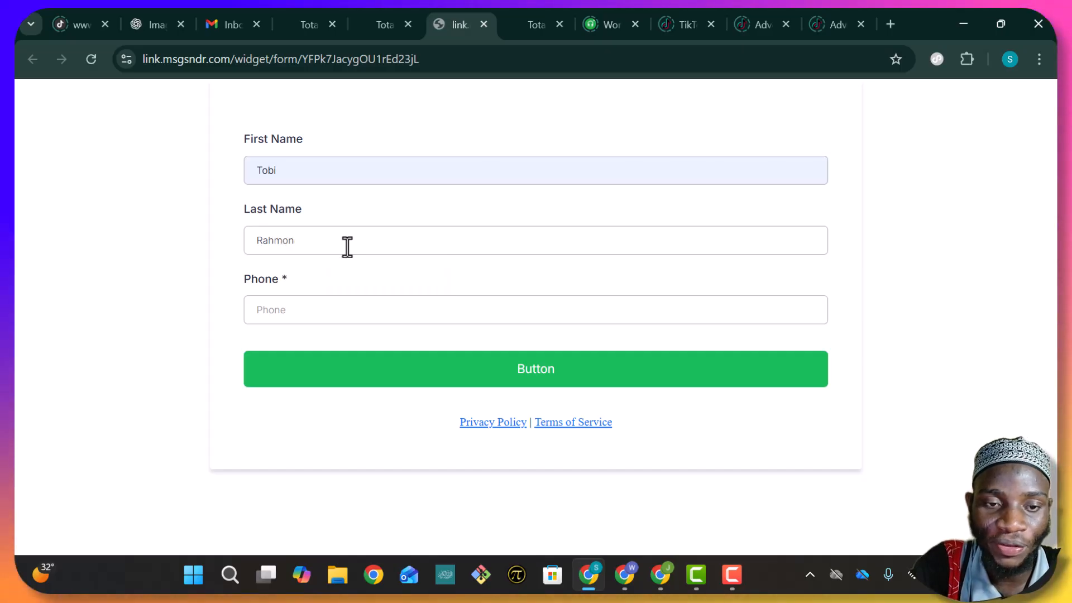
click(339, 316)
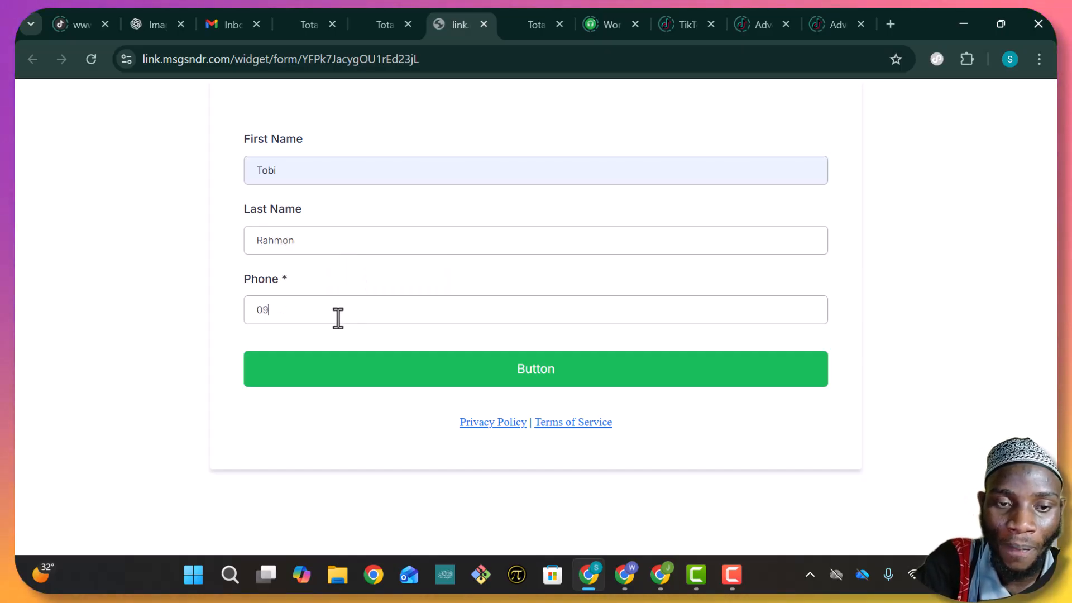
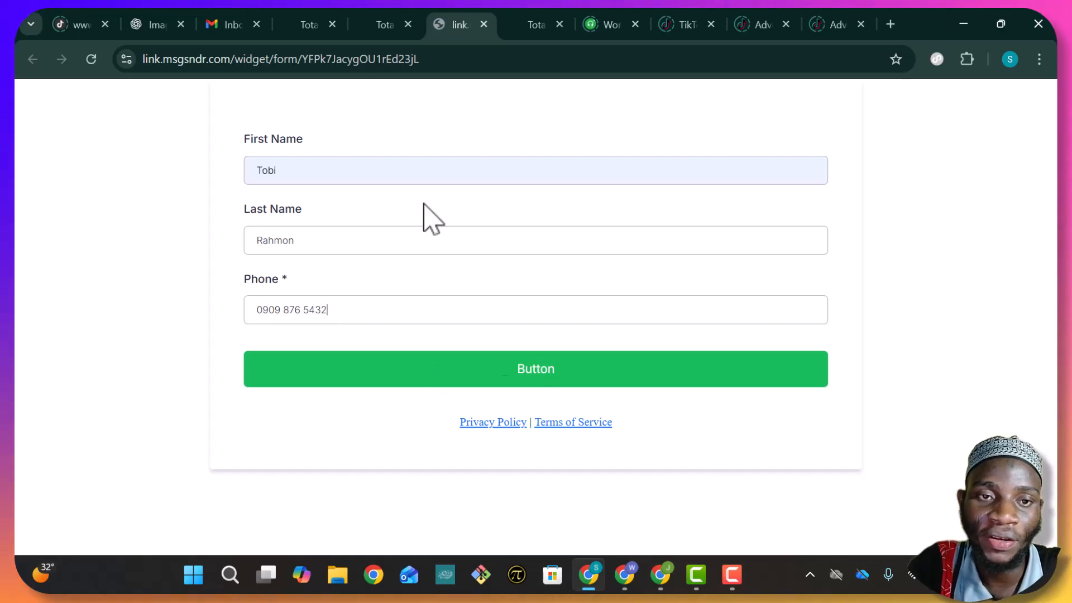
click(300, 12)
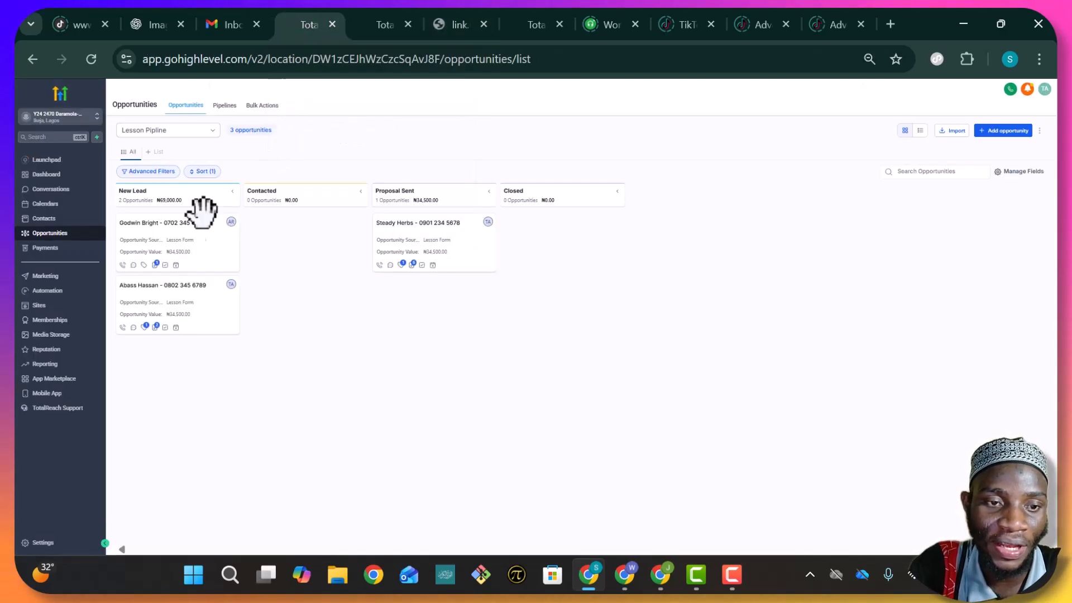
Check the Contacts list for the newly created test contact, then revisit Opportunities and the form page
click(50, 219)
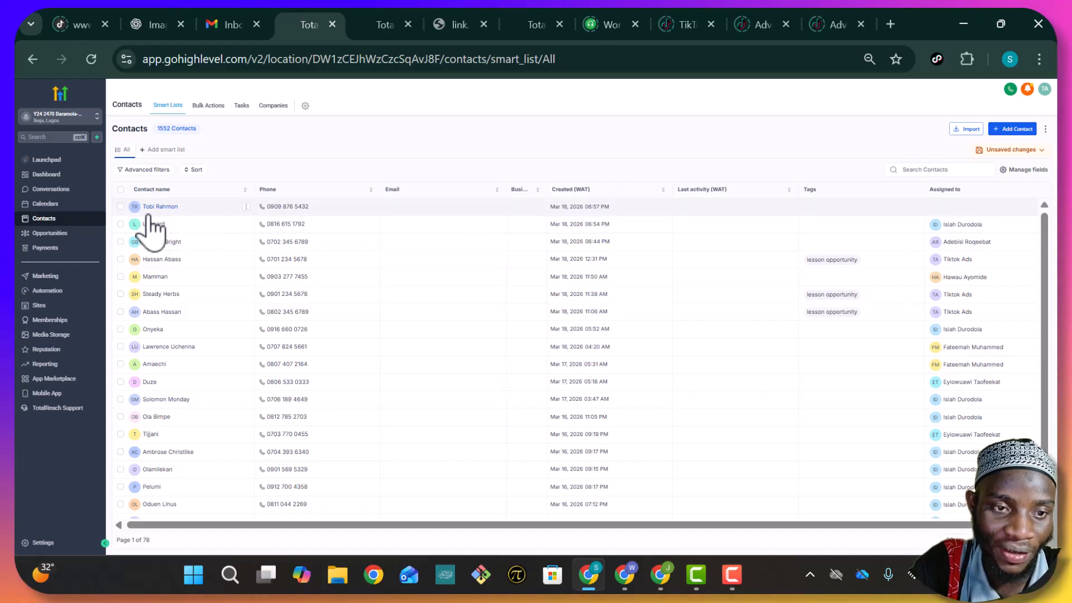
click(49, 234)
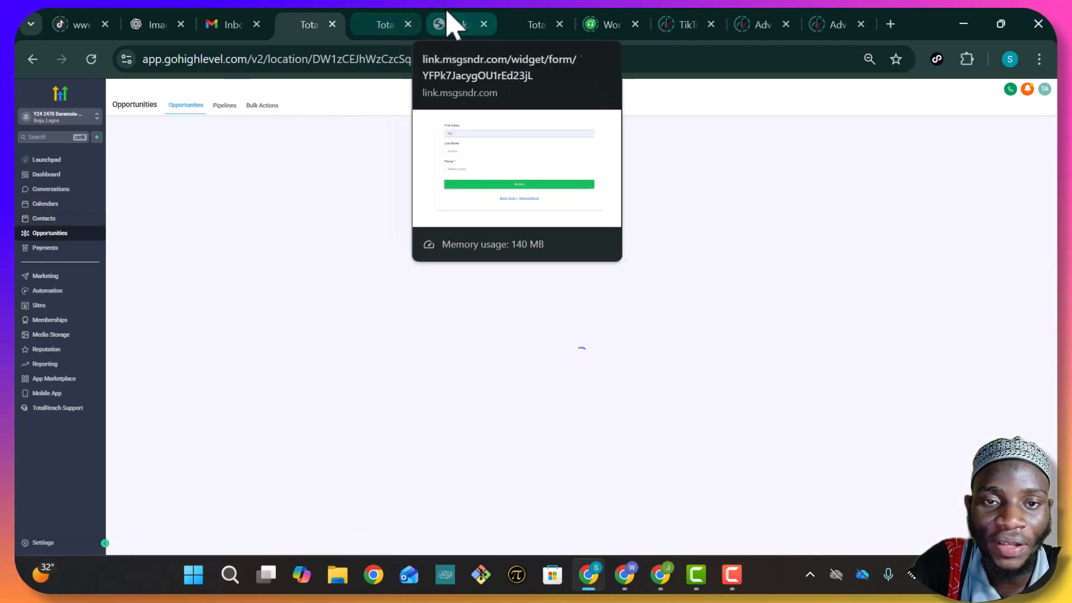
click(446, 24)
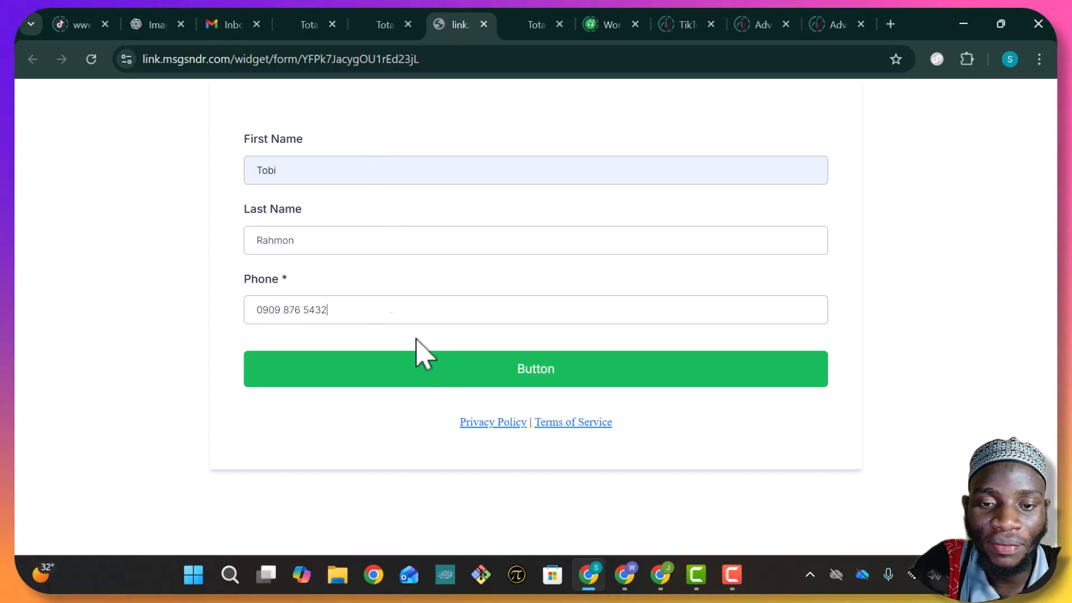
Submit the test form and open the new YTT opportunity's notes reading 'This is a duplicate order'
click(508, 373)
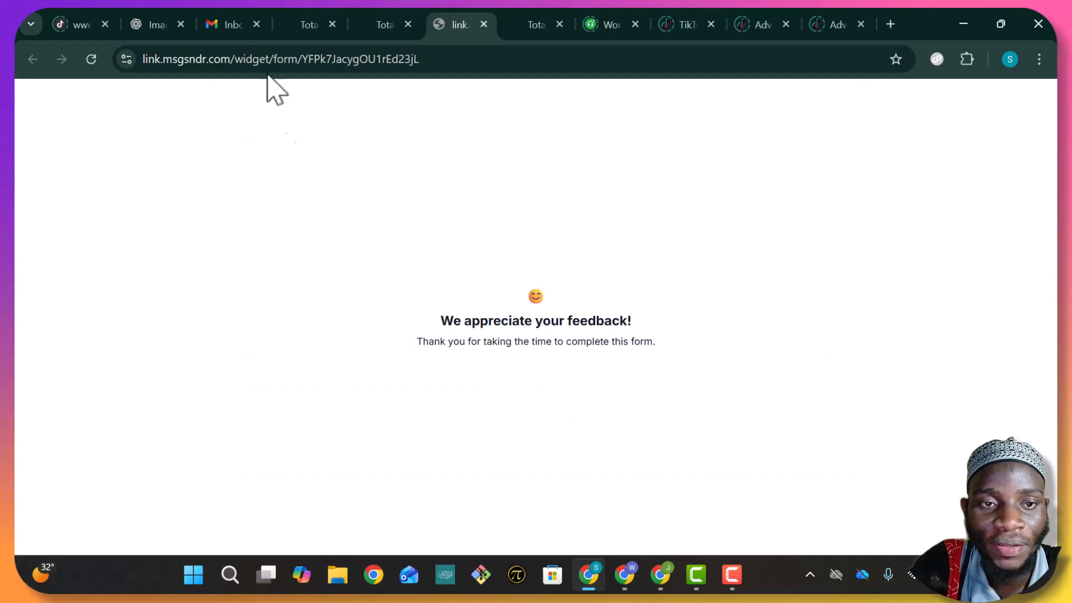
click(310, 25)
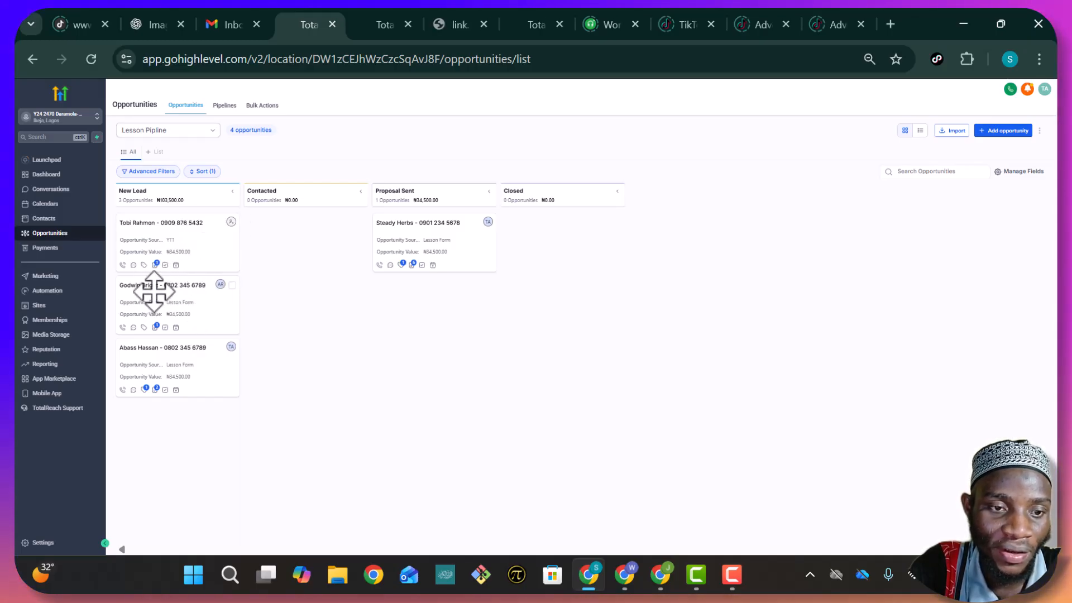
mouse_move(157, 266)
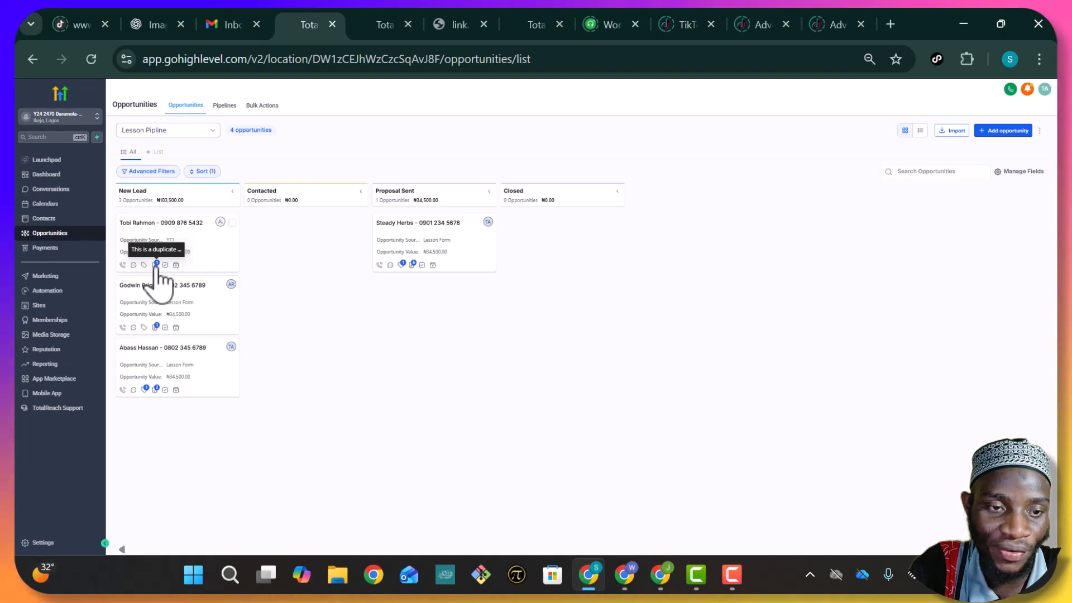
click(157, 266)
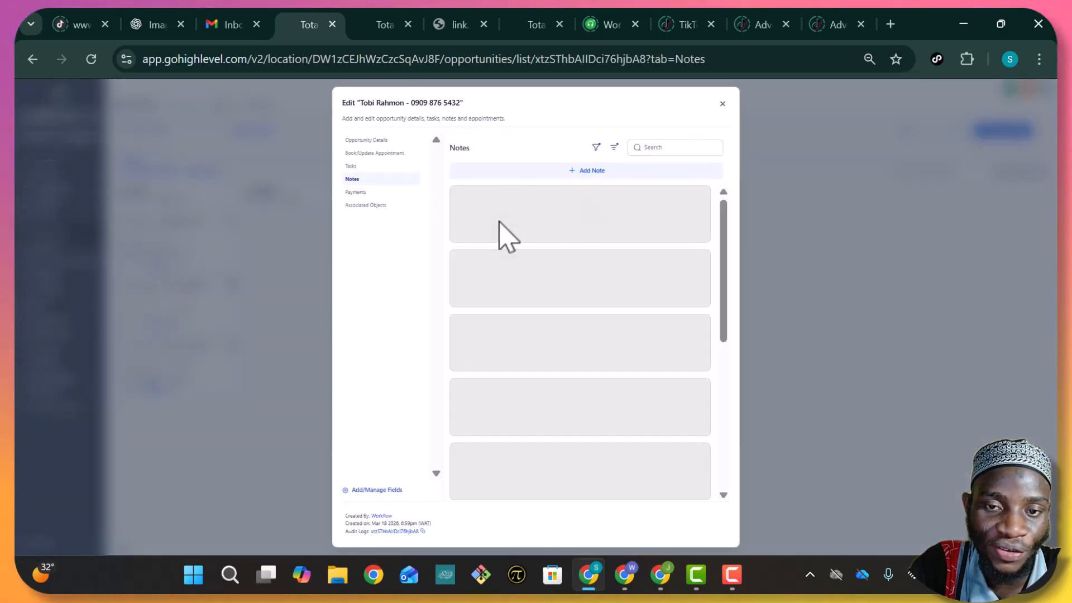
Close the Edit opportunity dialog to return to the Lesson Pipline board
click(722, 104)
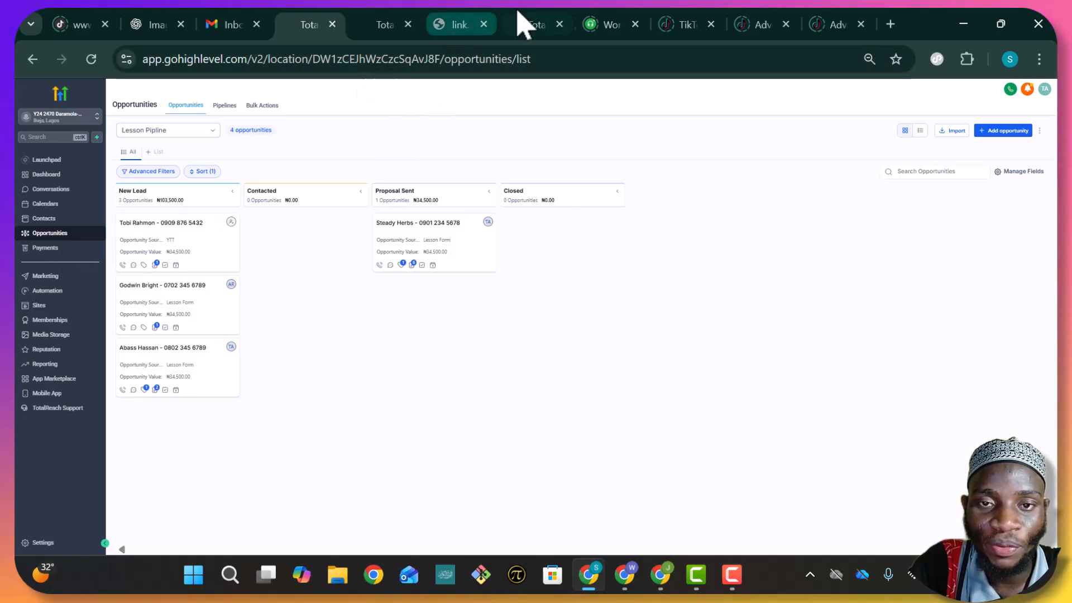
Assign an owner to the duplicate opportunity and save it
click(222, 221)
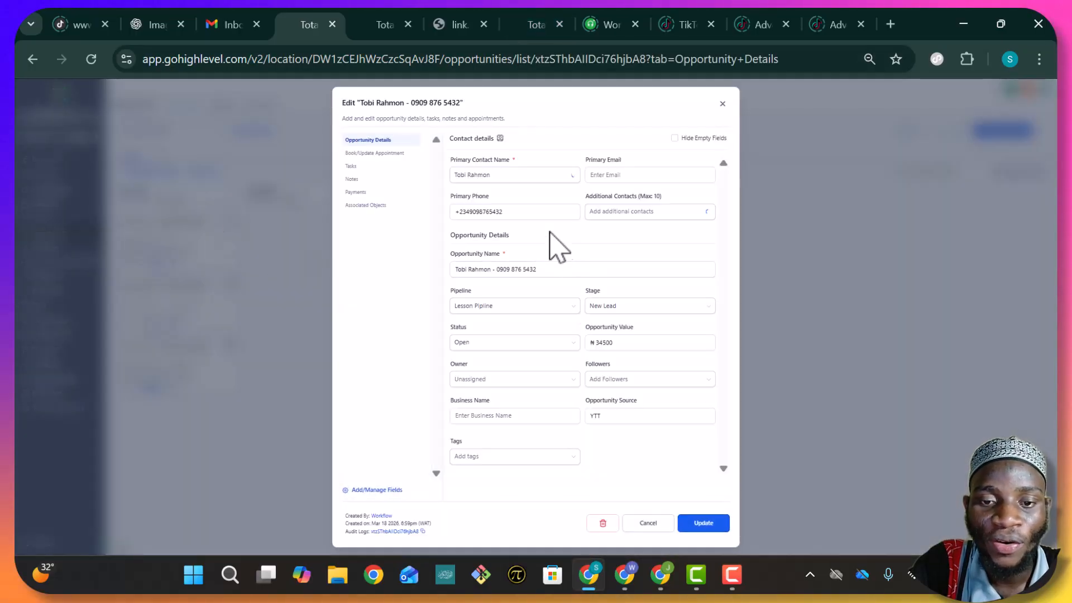
click(553, 379)
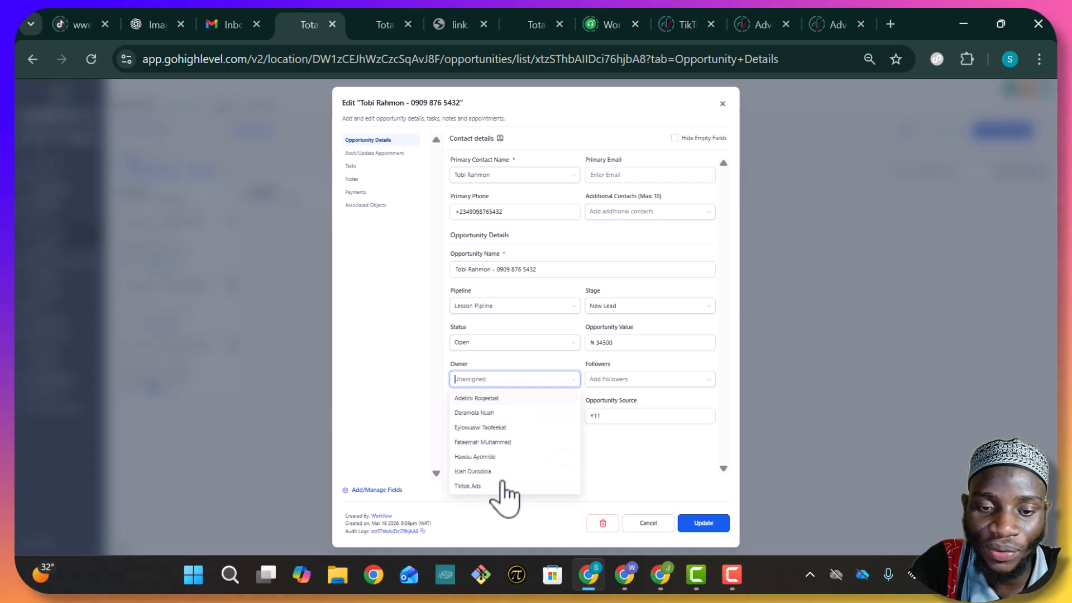
click(485, 413)
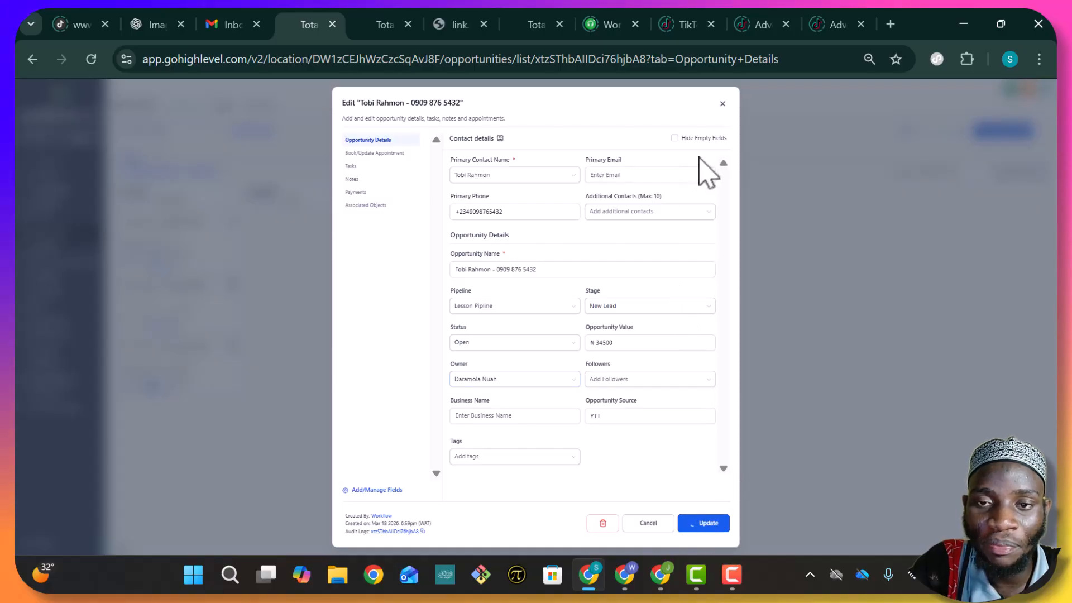
click(723, 104)
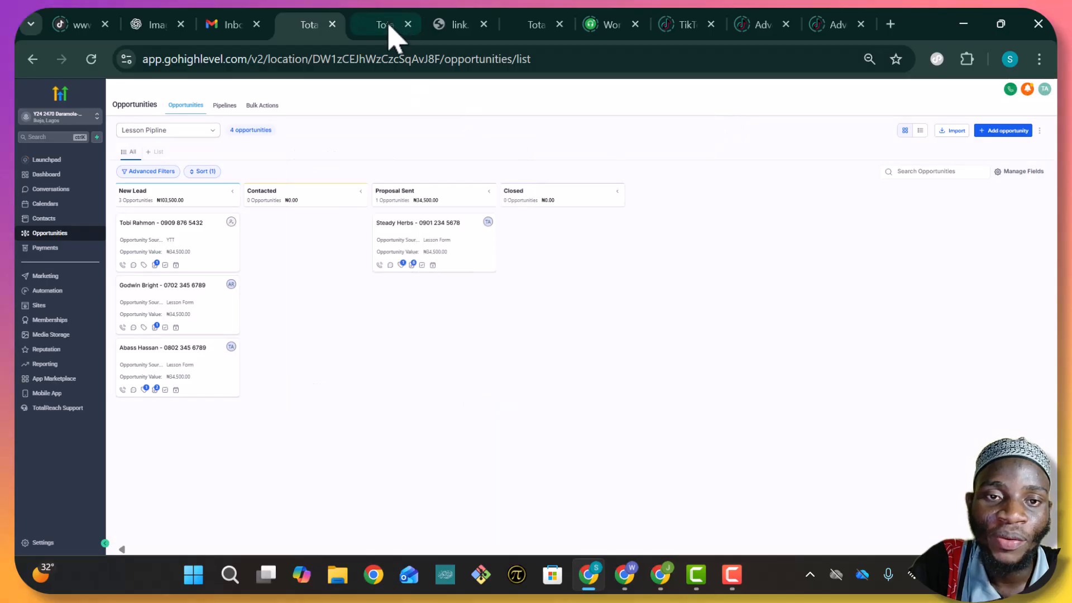
Reload the test form, move the duplicate opportunity into the Closed stage, and begin a fresh entry
click(463, 31)
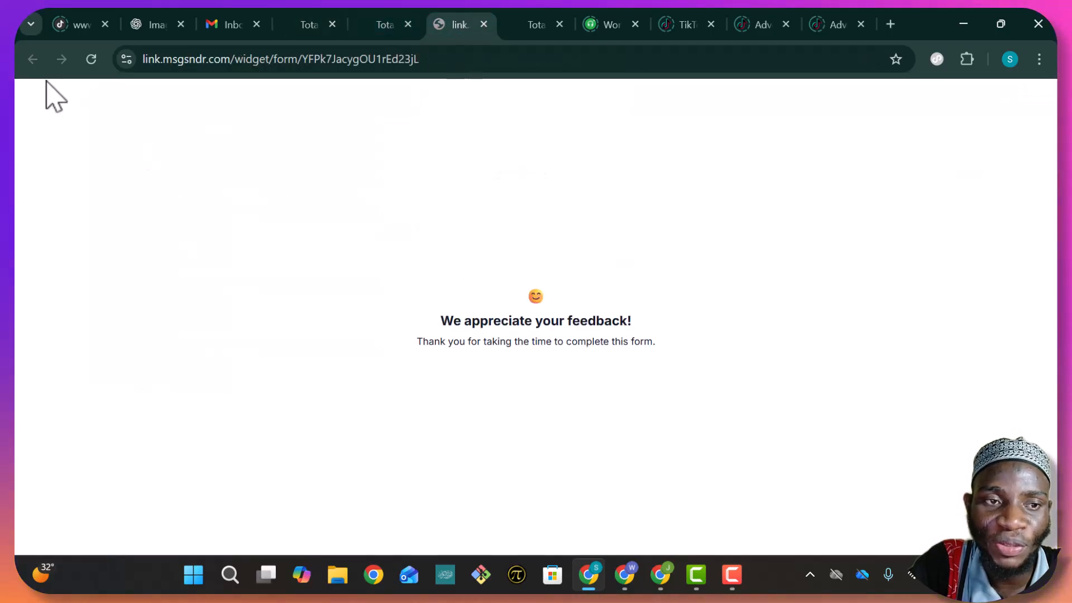
click(91, 59)
click(384, 26)
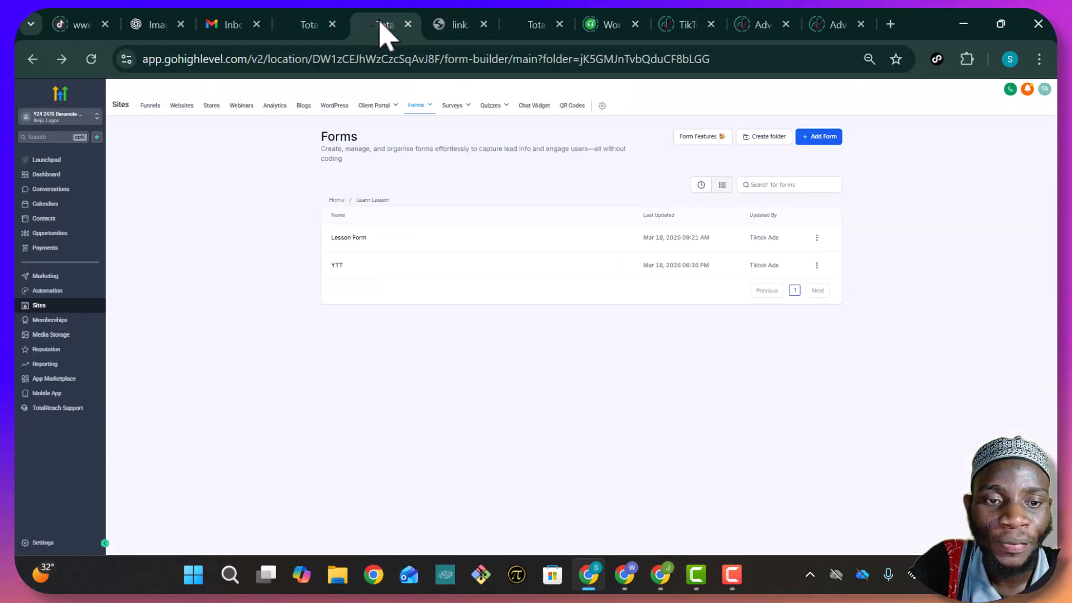
click(318, 29)
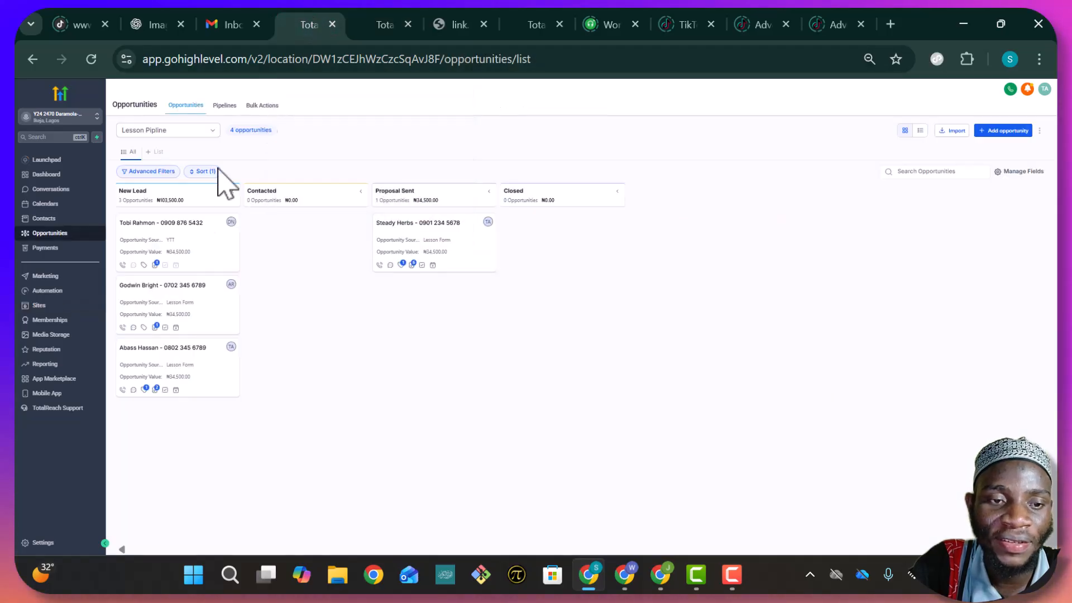
drag(166, 235, 553, 227)
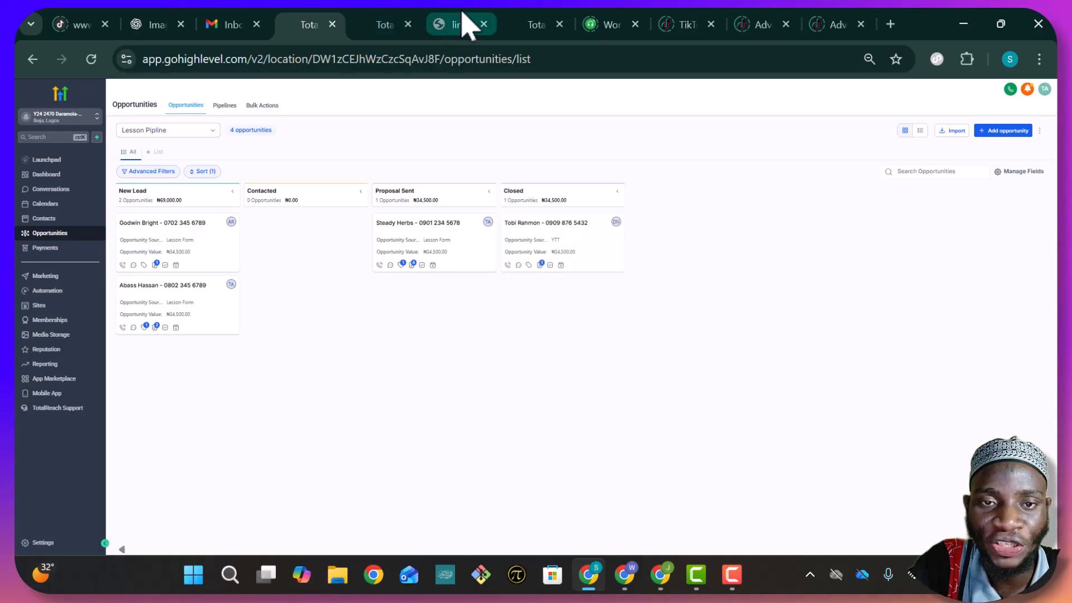
click(463, 28)
click(380, 169)
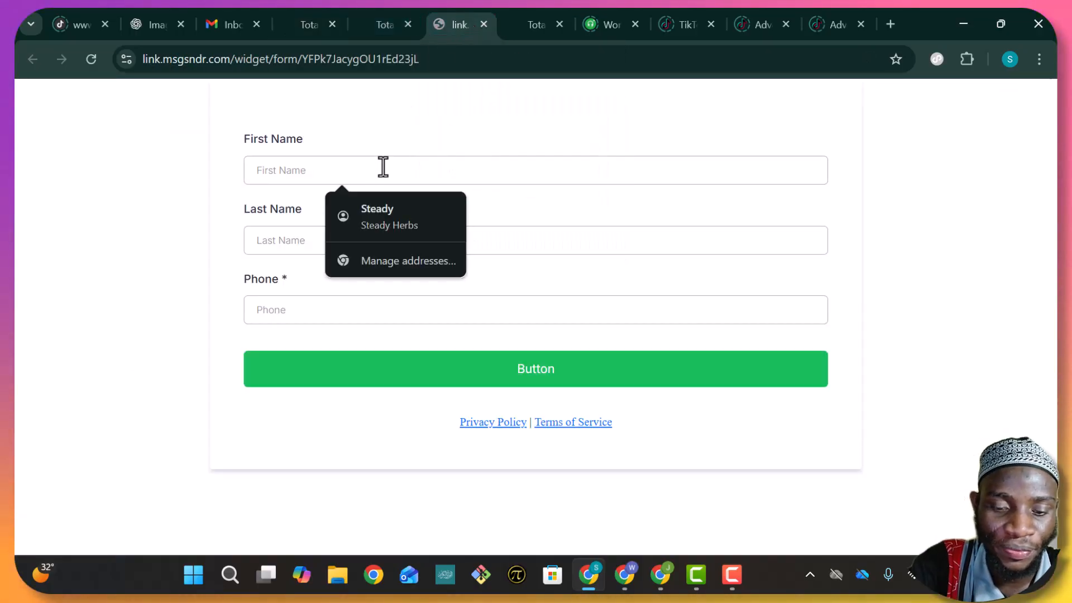
Resubmit the form with the test contact's autofilled first and last name plus phone number
text(T)
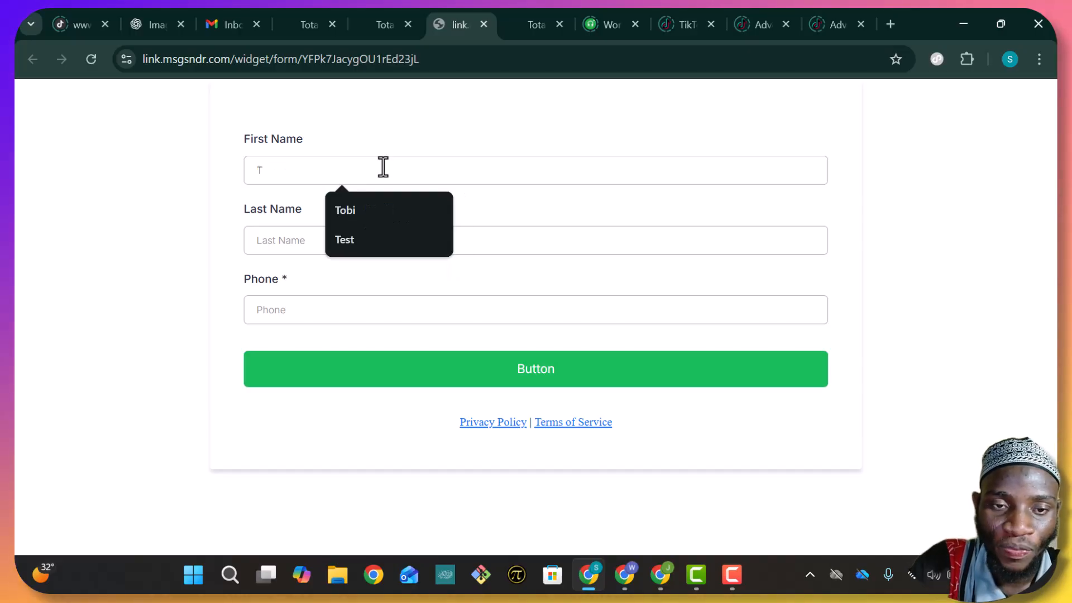
click(390, 211)
click(359, 242)
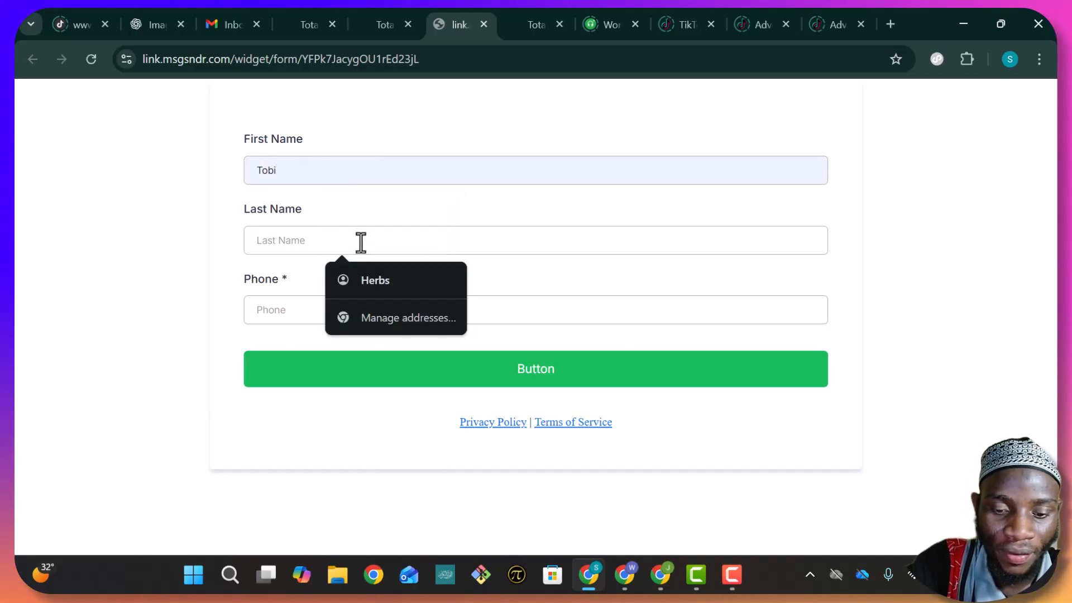
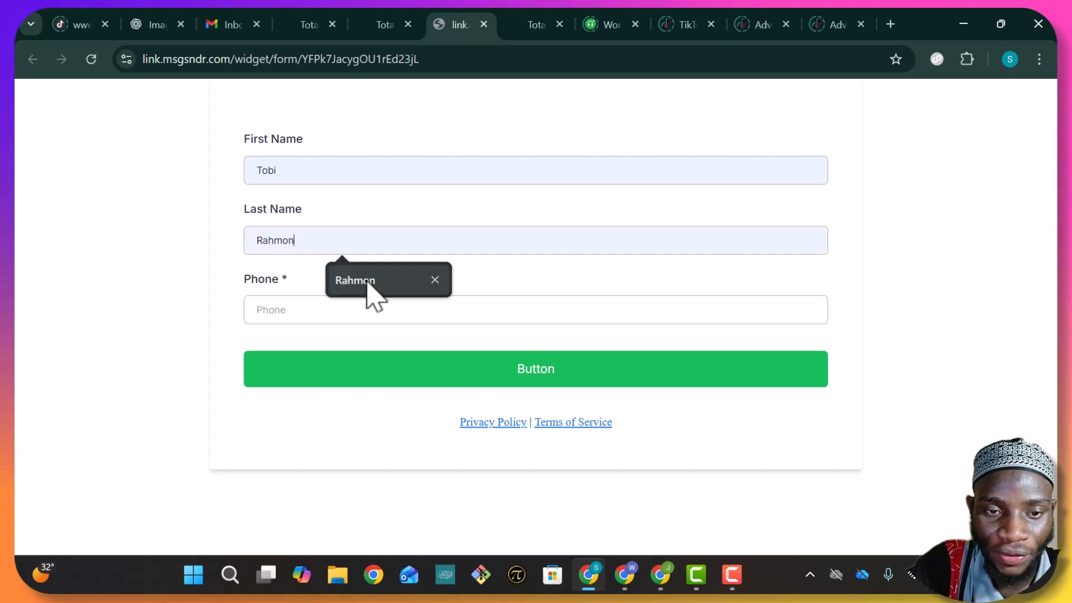
click(369, 281)
click(369, 313)
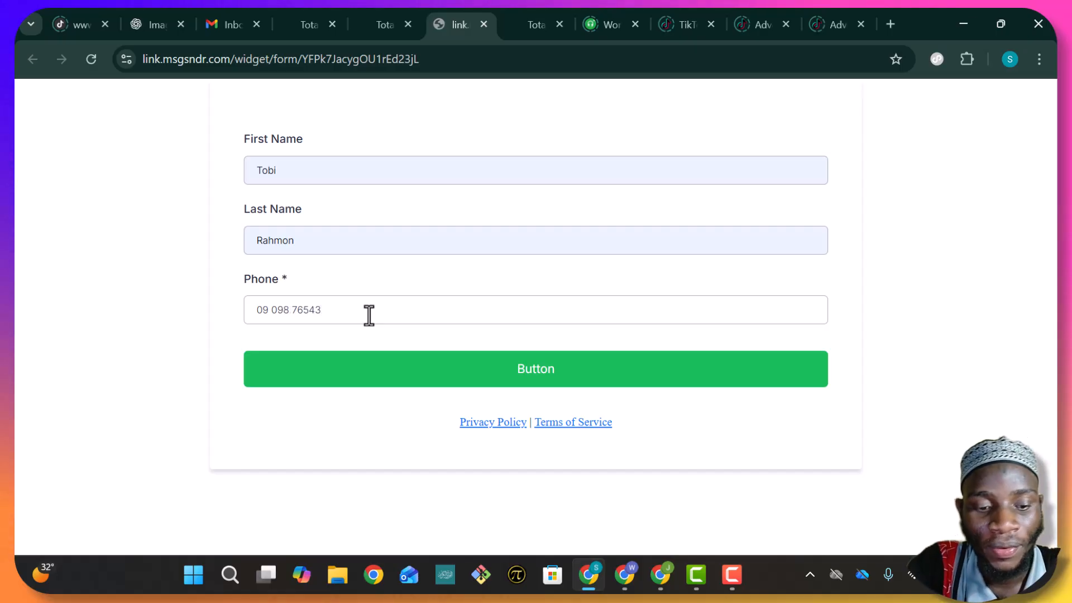
click(401, 365)
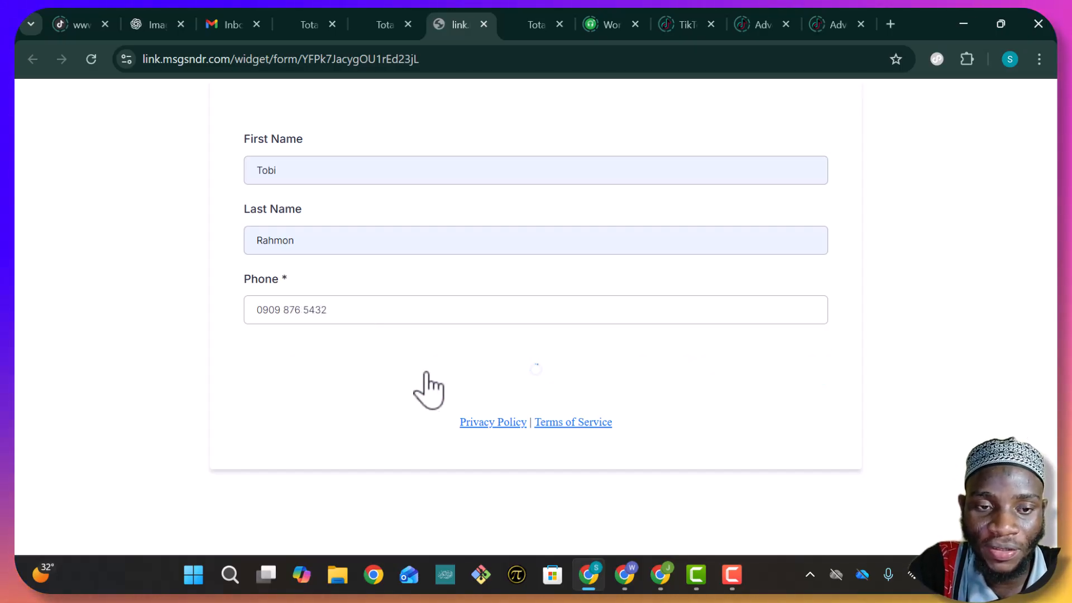
click(306, 23)
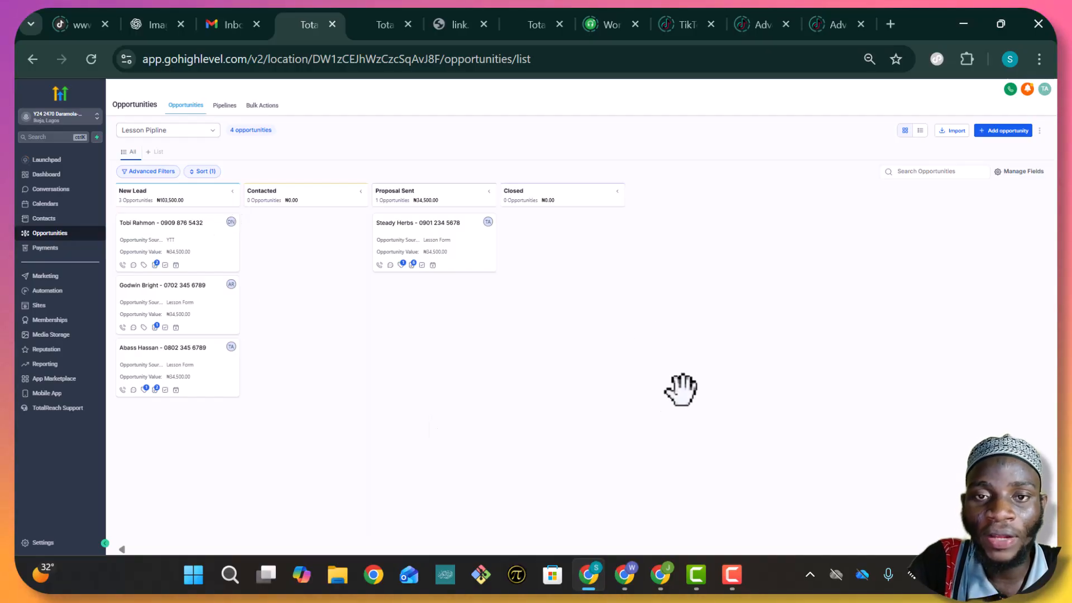
Review the Lesson Pipline board: three New Lead opportunities worth ₦103,500 and one Proposal Sent
click(735, 583)
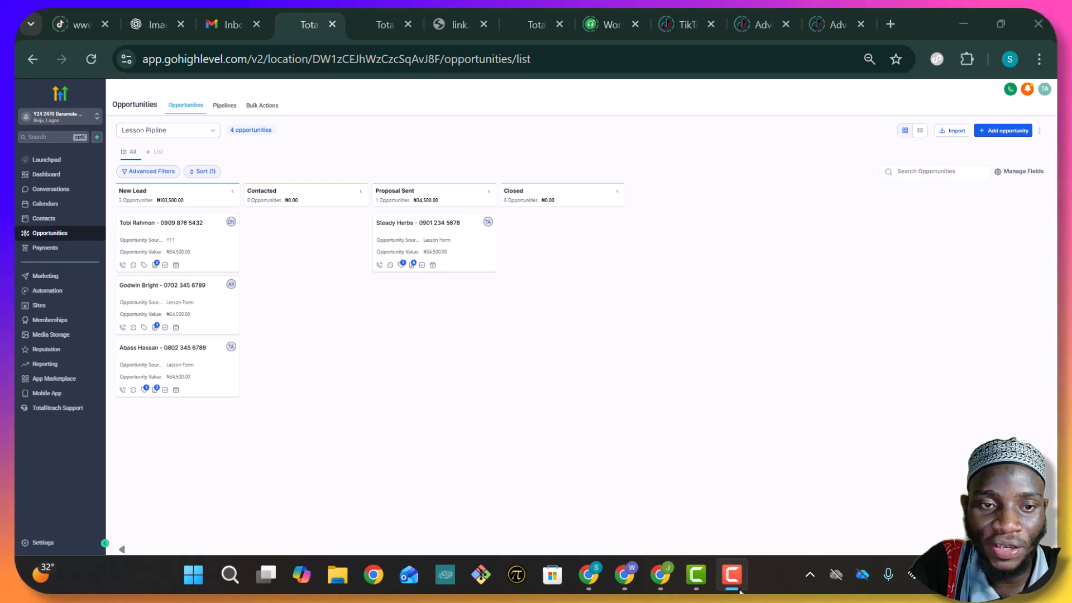